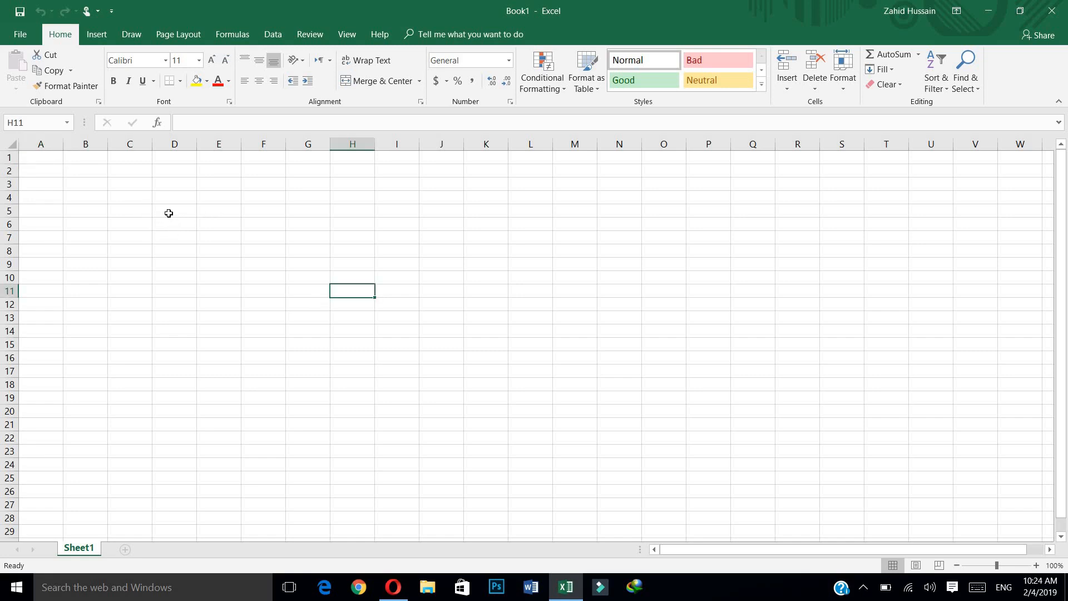
Merge and centre cells D5:J5, and format the merged cell as middle-aligned, bold, 14 point.
left_click_drag(169, 212, 439, 211)
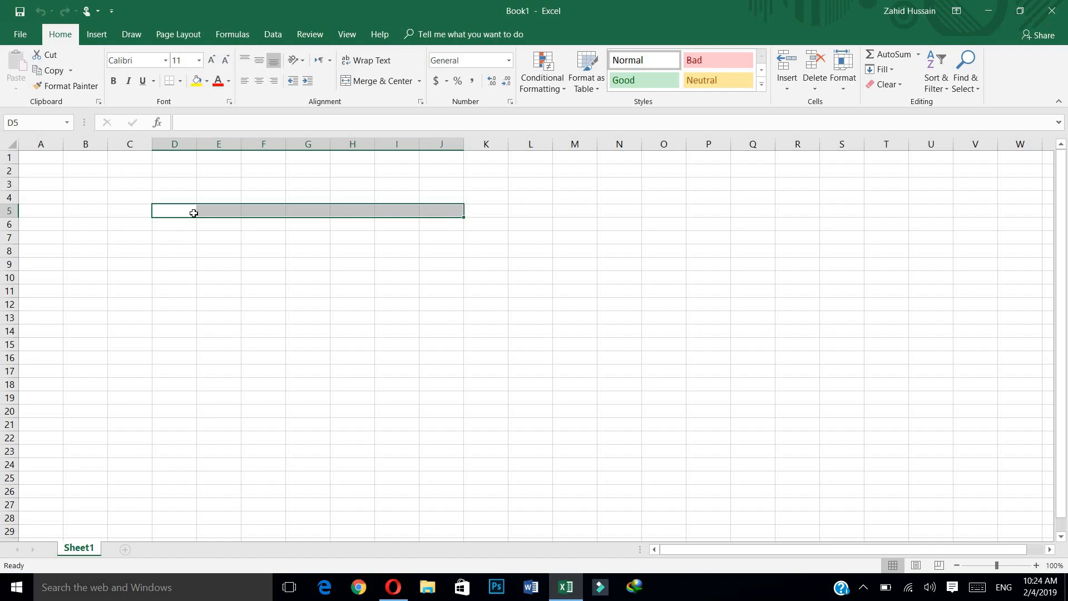
left_click(383, 81)
left_click(259, 61)
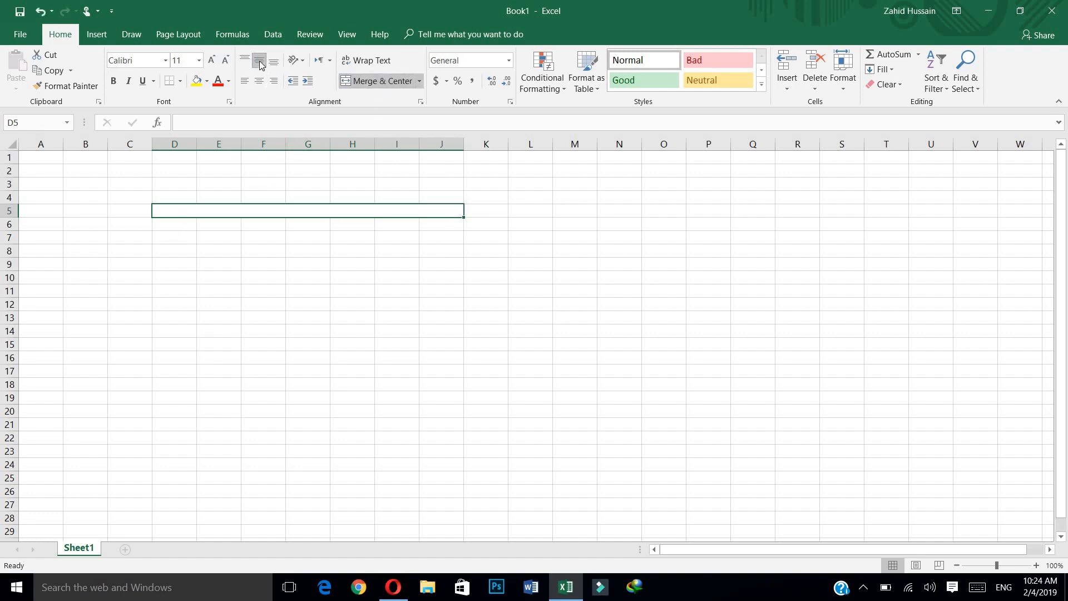
left_click(211, 59)
left_click(212, 59)
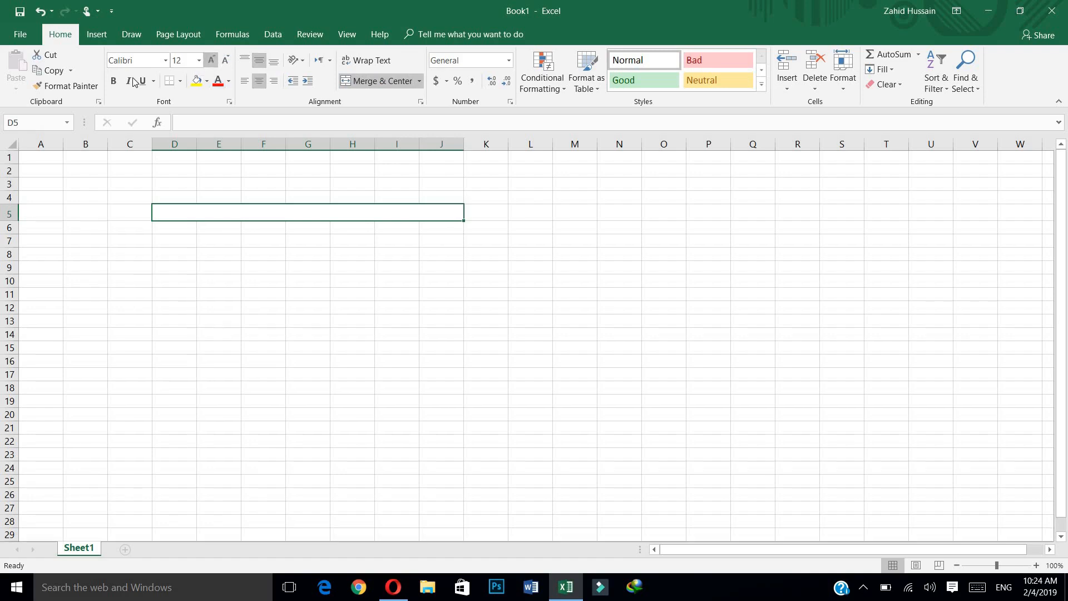
left_click(114, 82)
Enter the title USTAD FOR YOU in the merged cell in row 5.
type("UST")
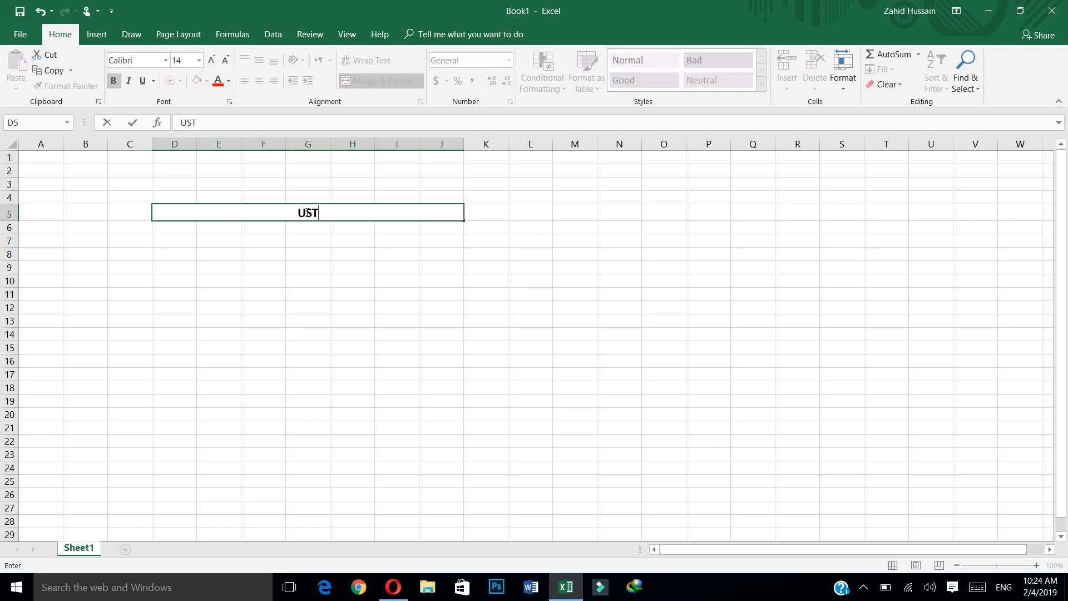
type("AD FOR ")
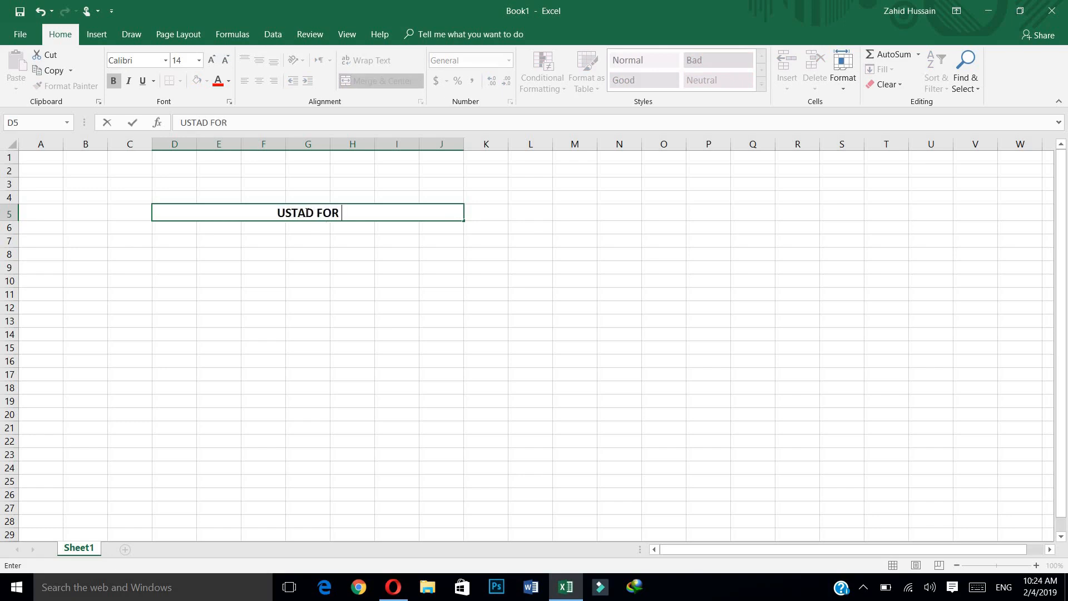
type("YOU")
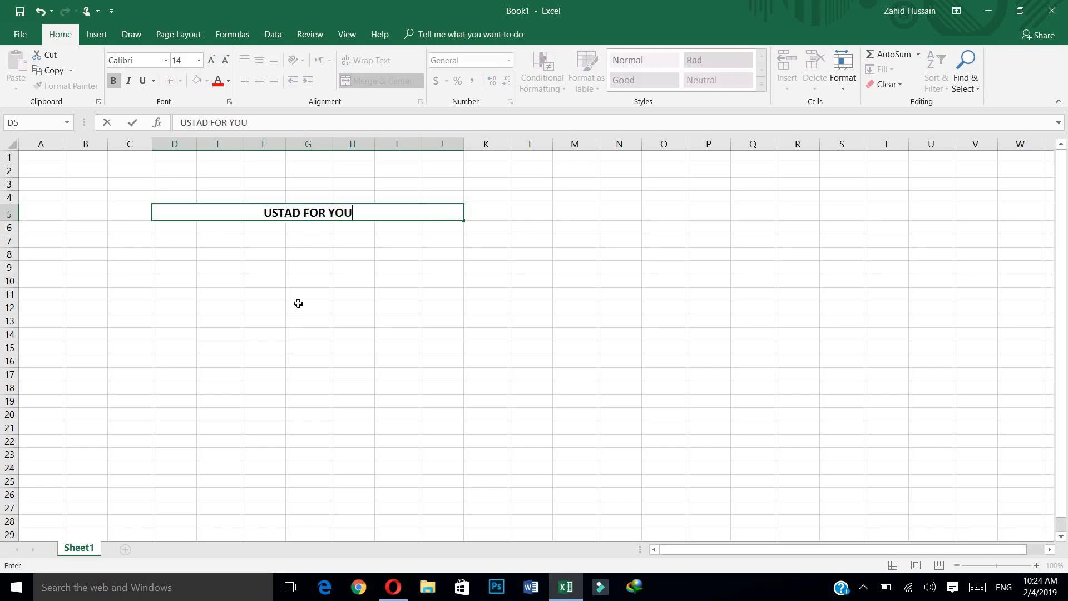
Merge and centre D6:J6 with middle alignment, and enter the subtitle "For the month of February 2019".
left_click_drag(181, 227, 433, 229)
left_click(367, 81)
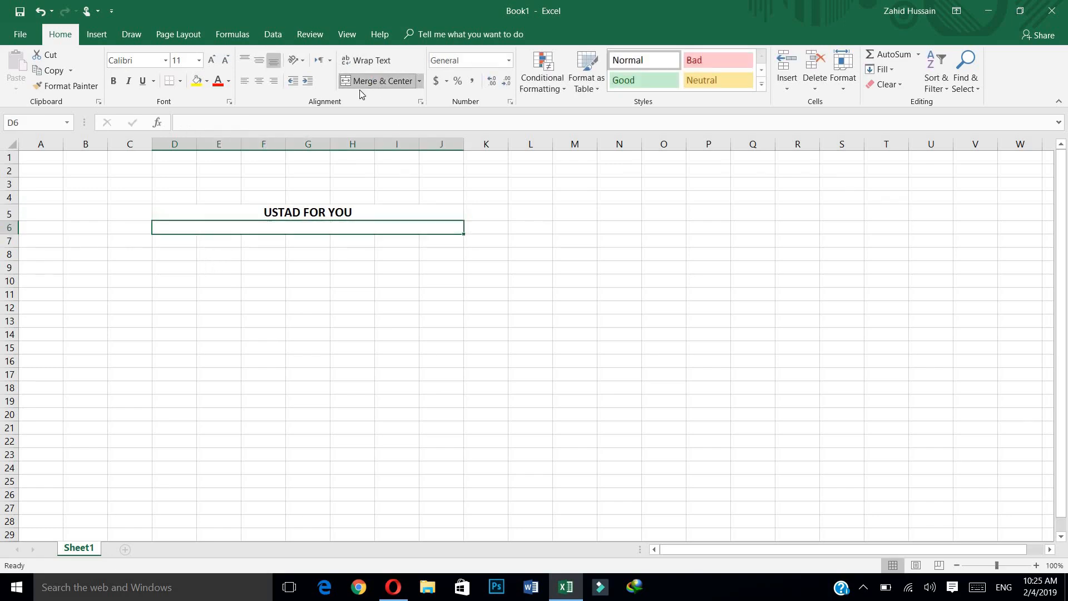
left_click(265, 60)
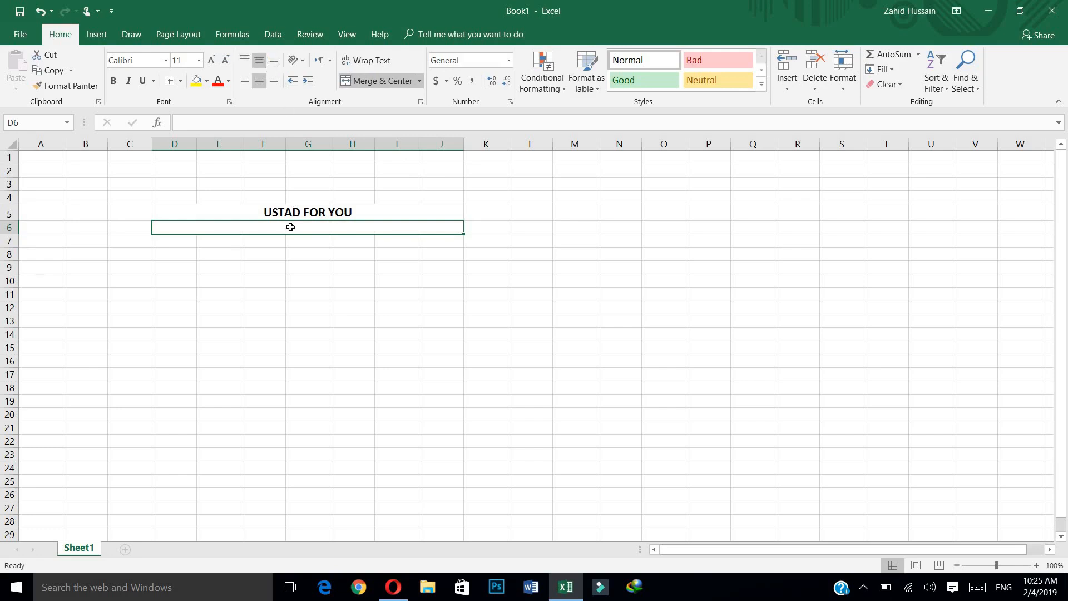
type("For")
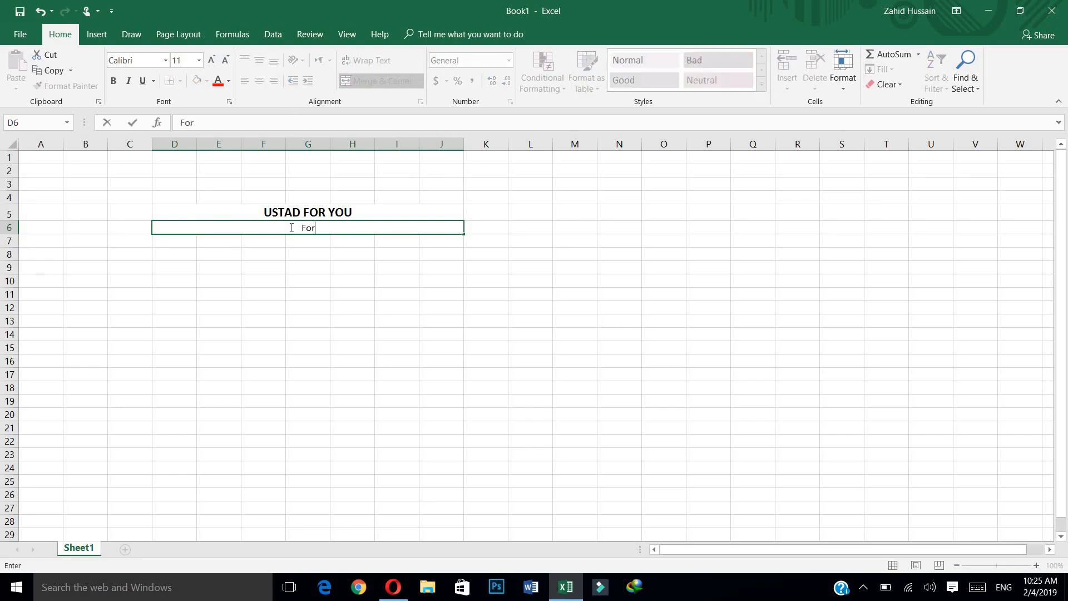
type(" the month")
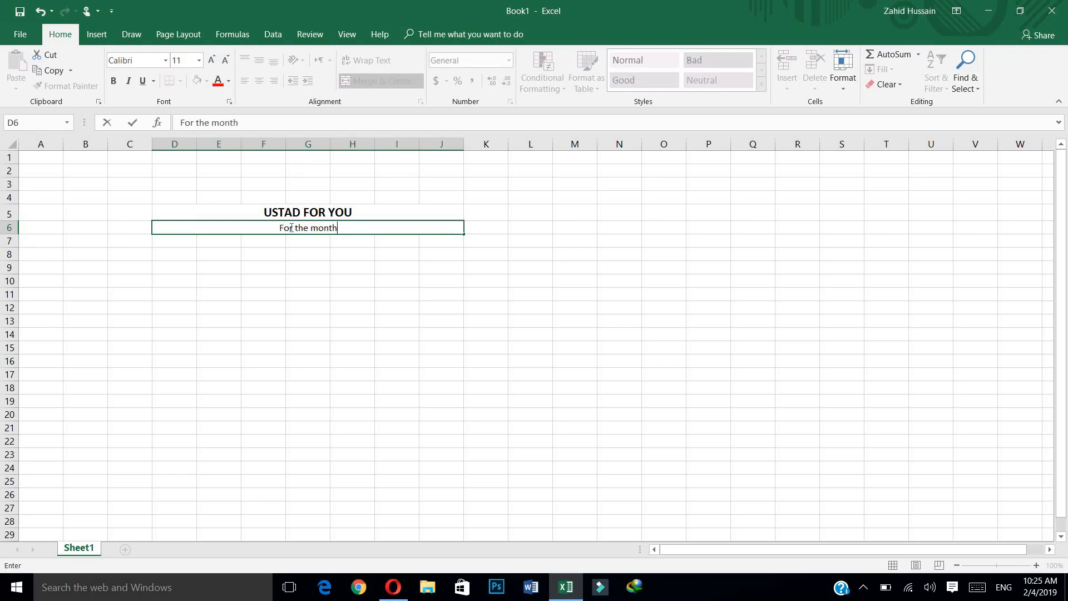
type(" of February")
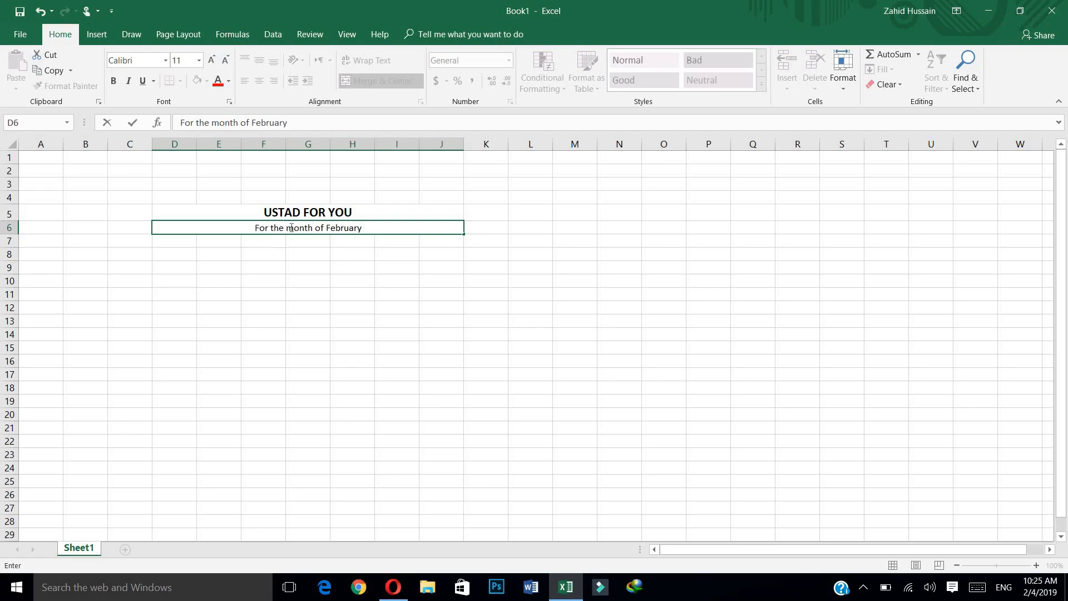
type(" 2019")
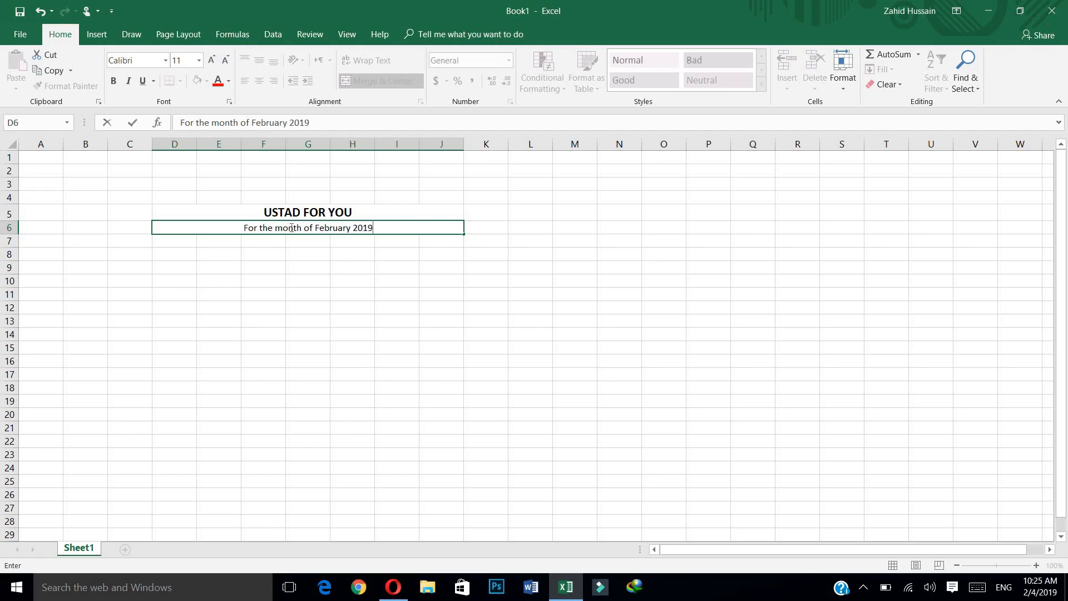
Enter the column headings S.no, Date and Day in cells D7, E7 and F7.
left_click(180, 243)
type("S>no")
key("BackSpace")
key("BackSpace")
key("BackSpace")
type(".no")
key("Tab")
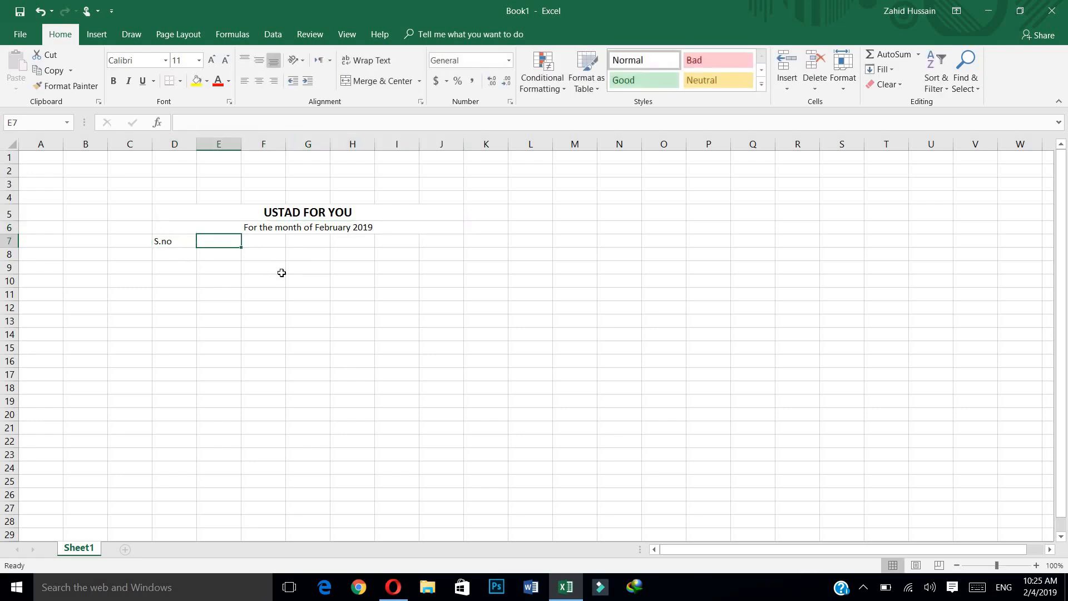
type("Date")
key("Tab")
type("Day")
key("Tab")
Enter the headings "Accounty type", "Description" and "Account title" in cells G7, H7 and I7.
key("BackSpace")
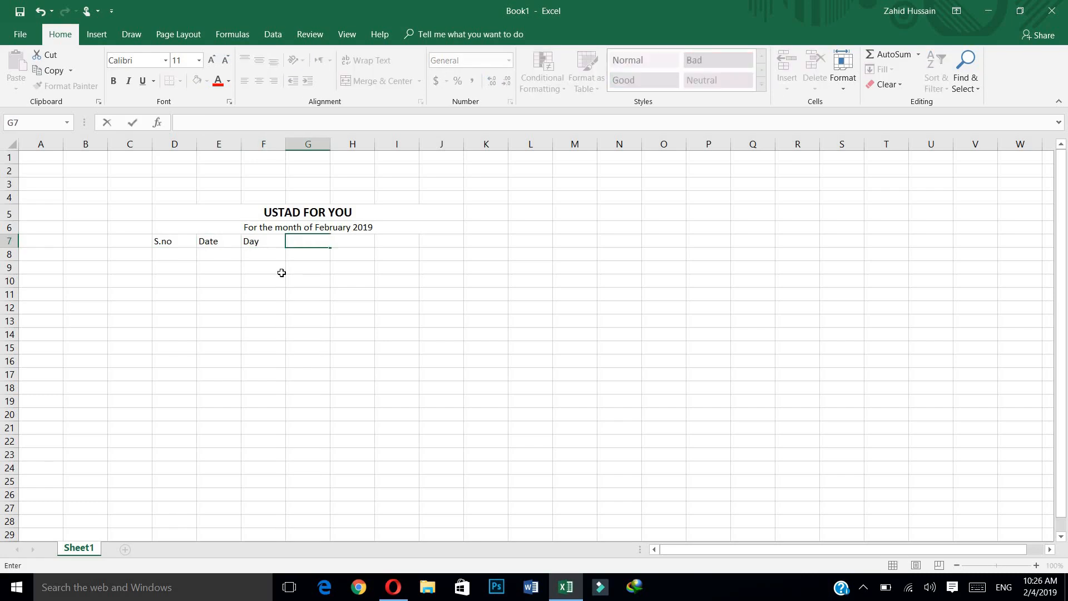
type("Accounty type")
key("Tab")
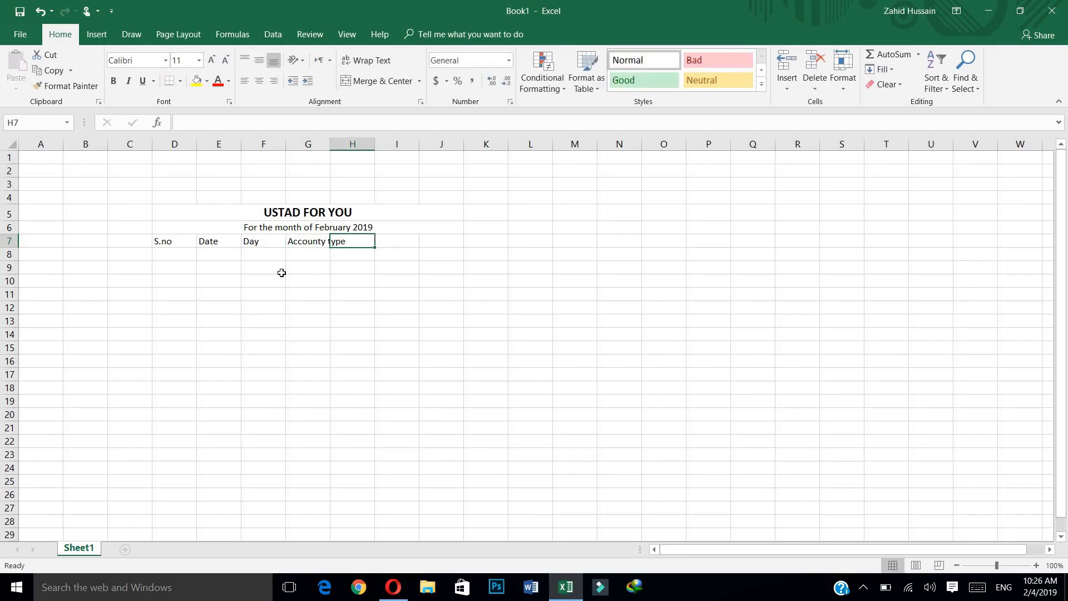
type("Desc")
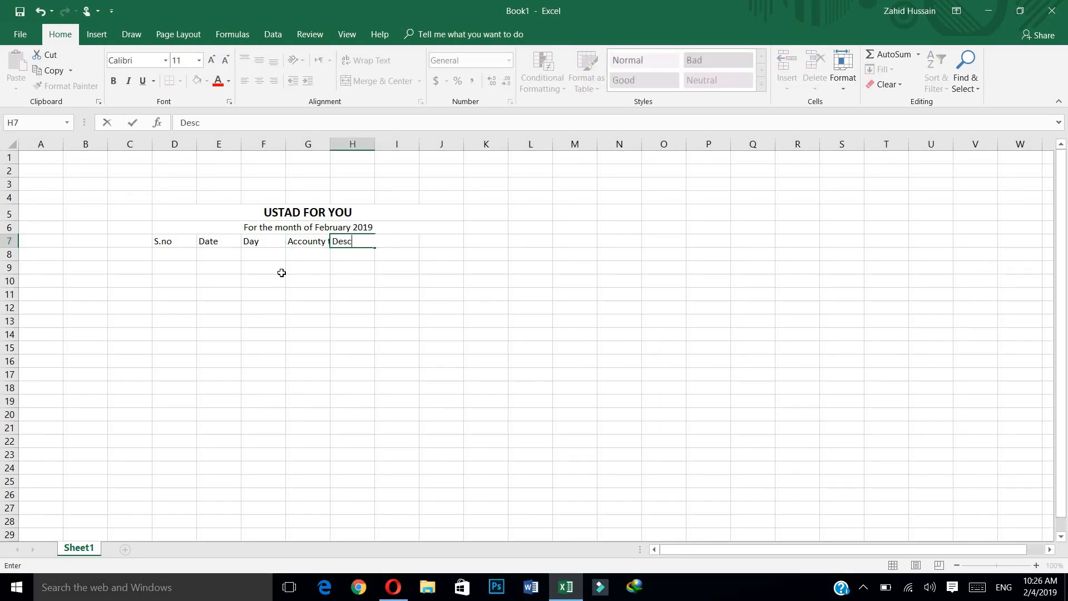
type("ription")
key("Tab")
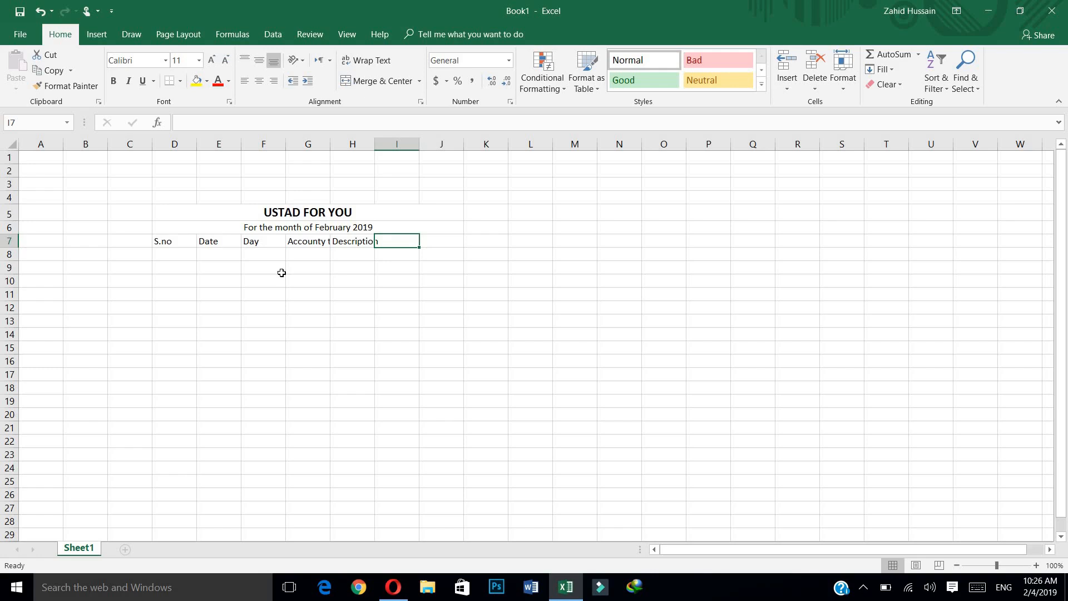
type("Accounti")
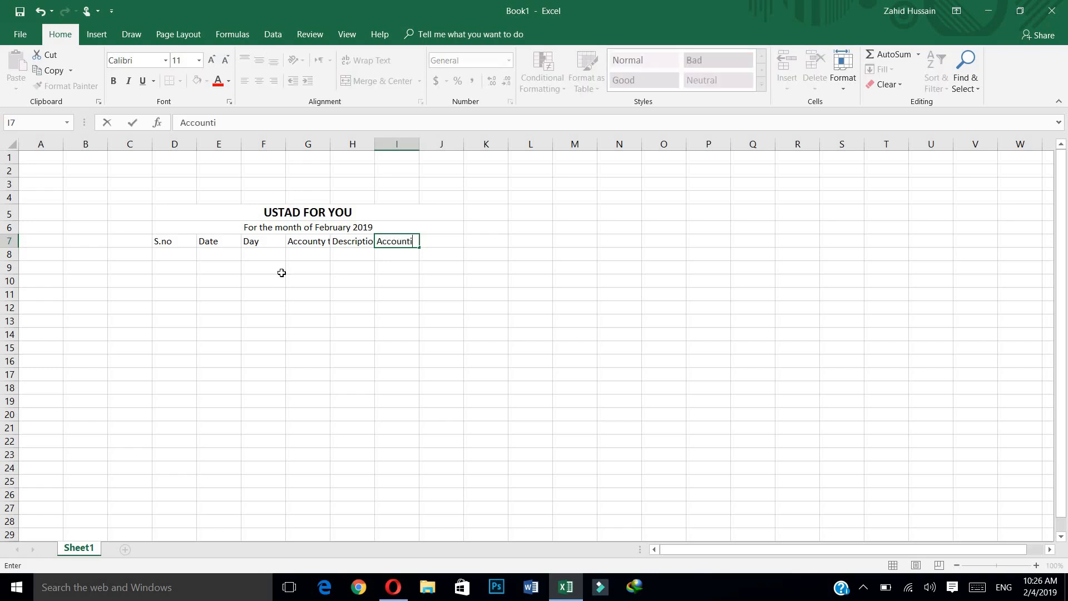
key("BackSpace")
type("title")
left_click(399, 310)
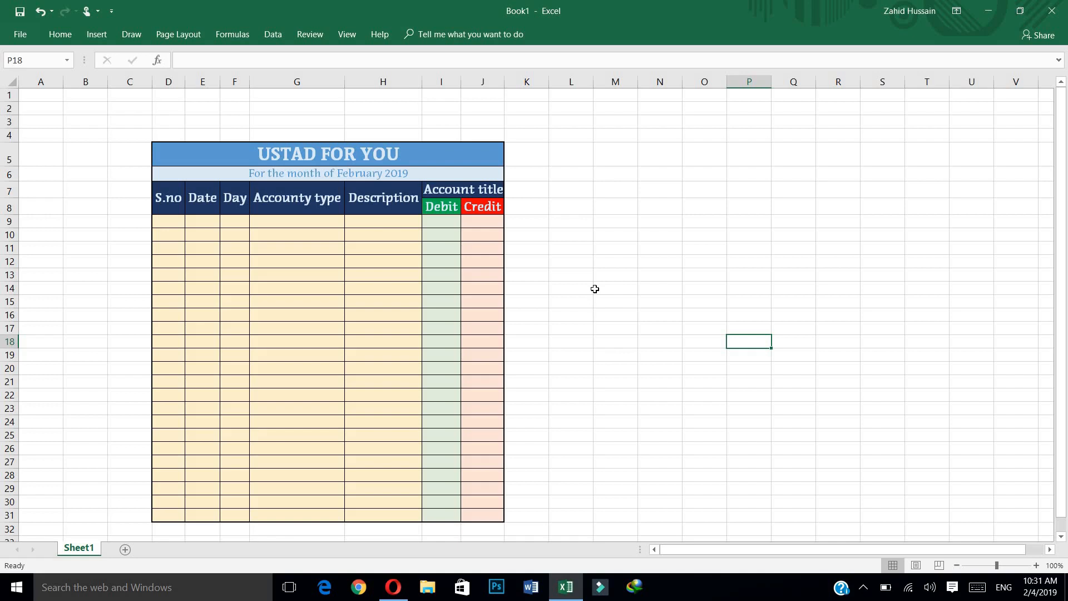
Correct the spelling of the heading in G7 to "Account type".
double_click(314, 198)
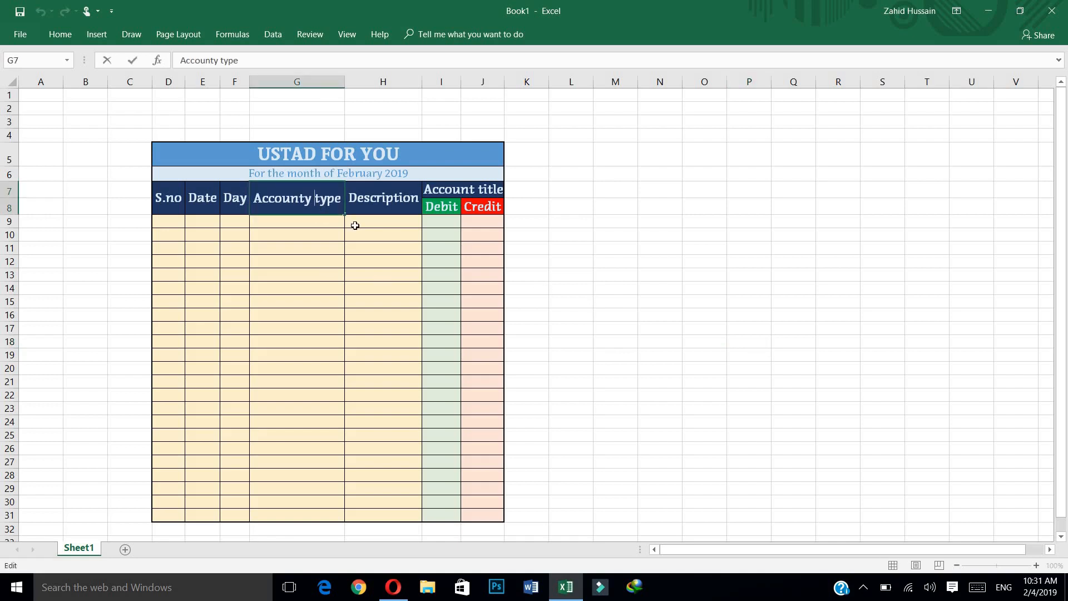
key("BackSpace")
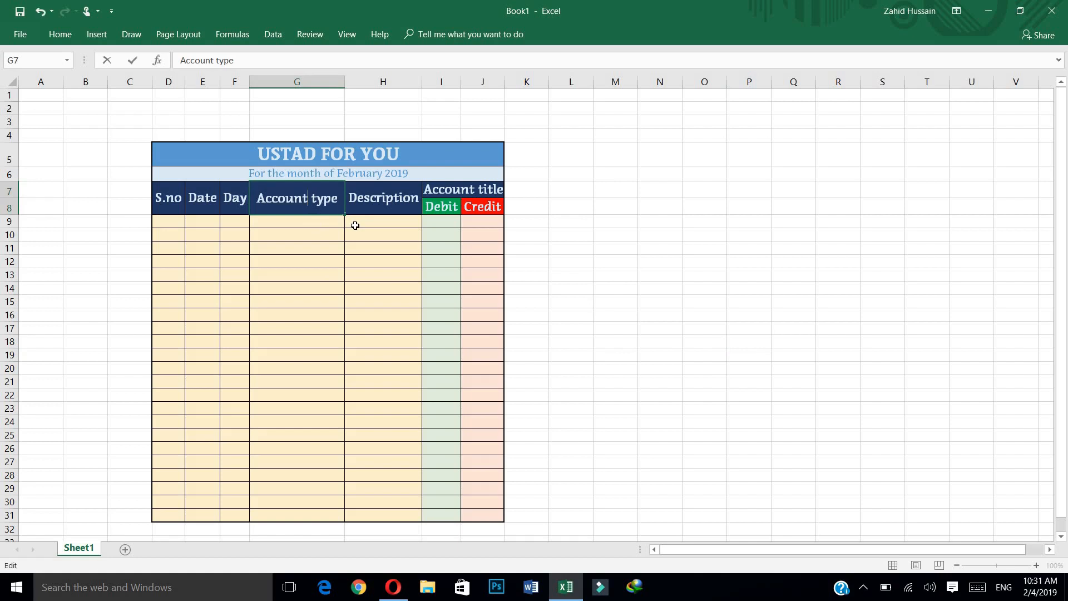
left_click(527, 225)
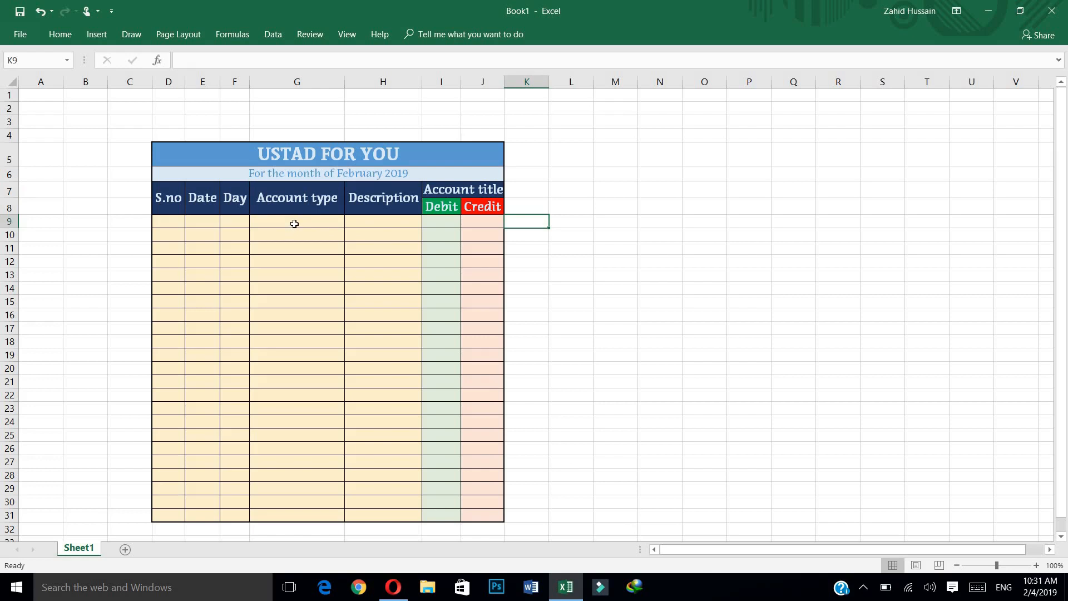
Enter the serial-number formula =IF(E9="","",MAX($D$1:D8)+1) in D9, the first S.no cell, and reselect that cell.
left_click(178, 223)
type("=IF(")
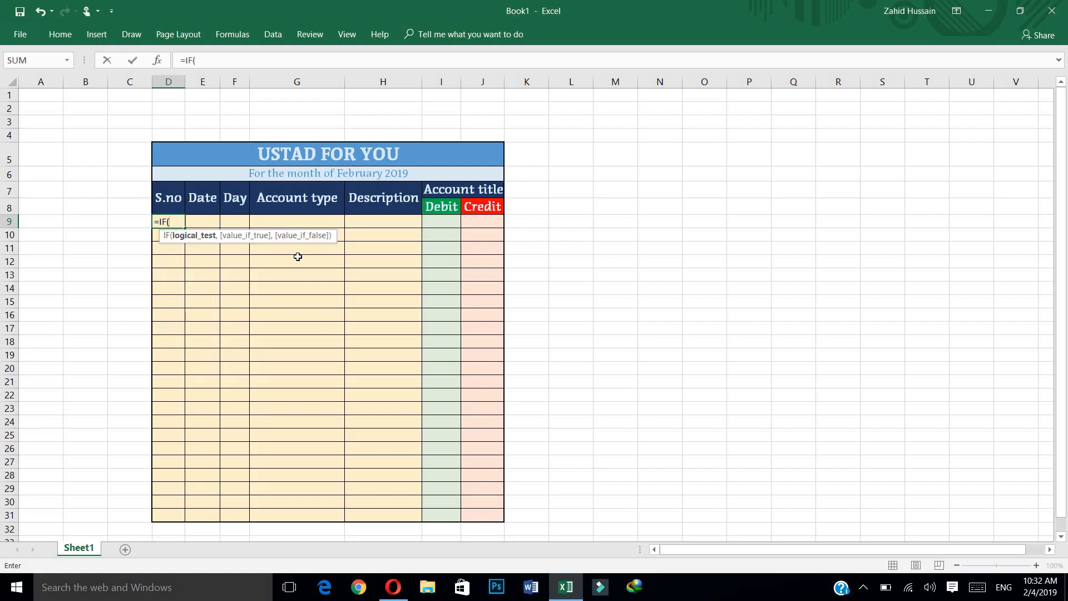
left_click(207, 220)
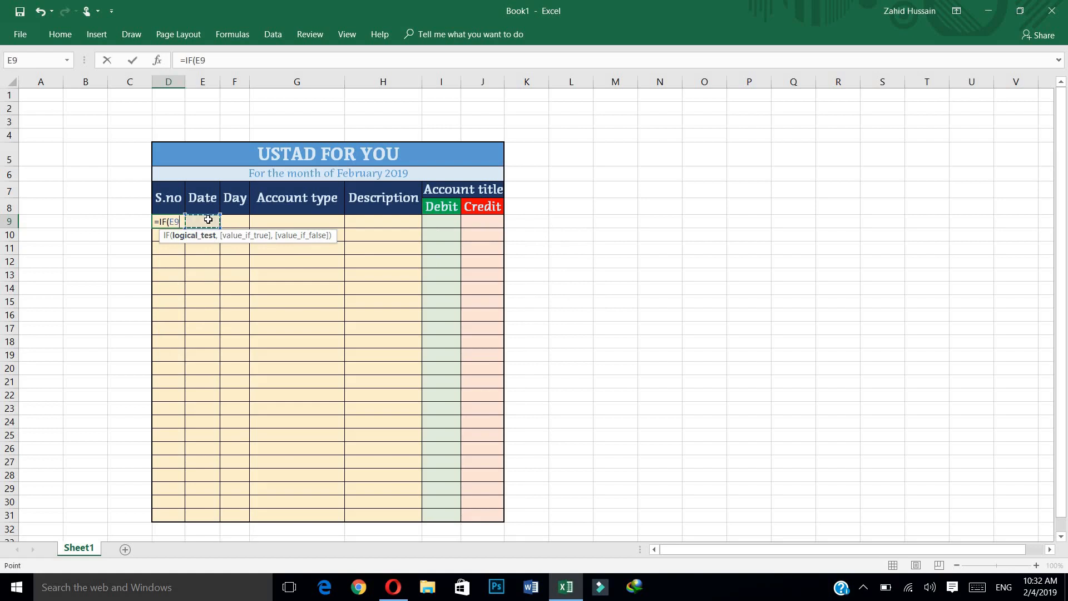
type("=\"\"")
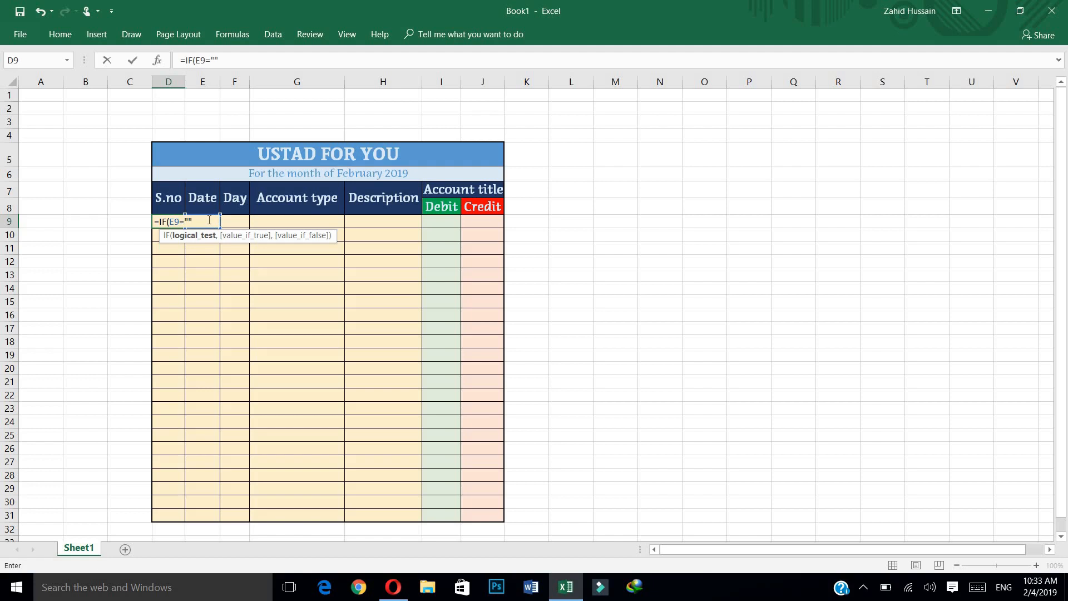
type(",")
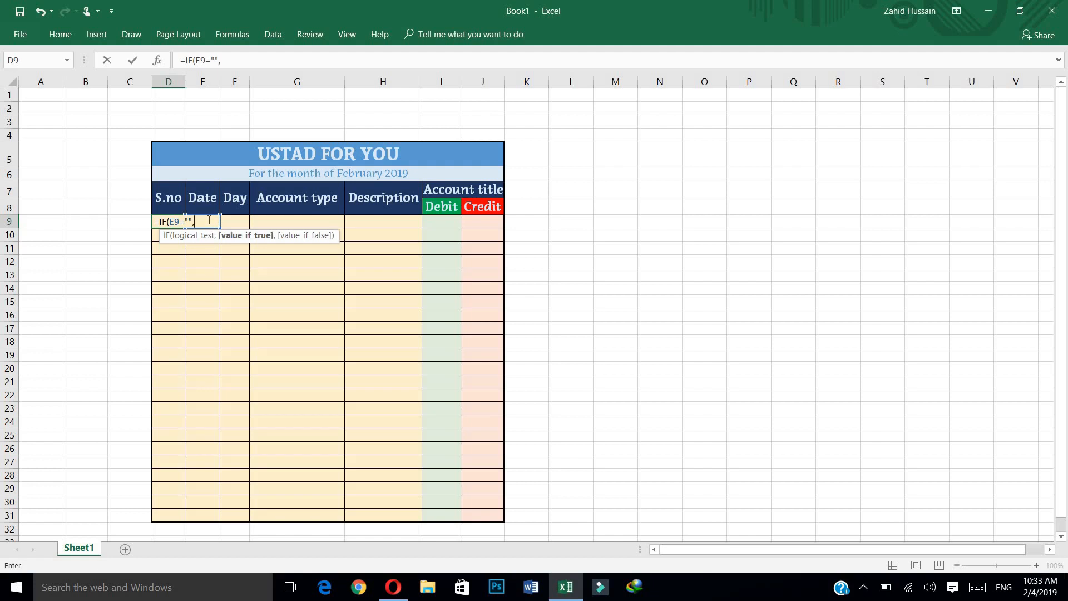
type("\"\",")
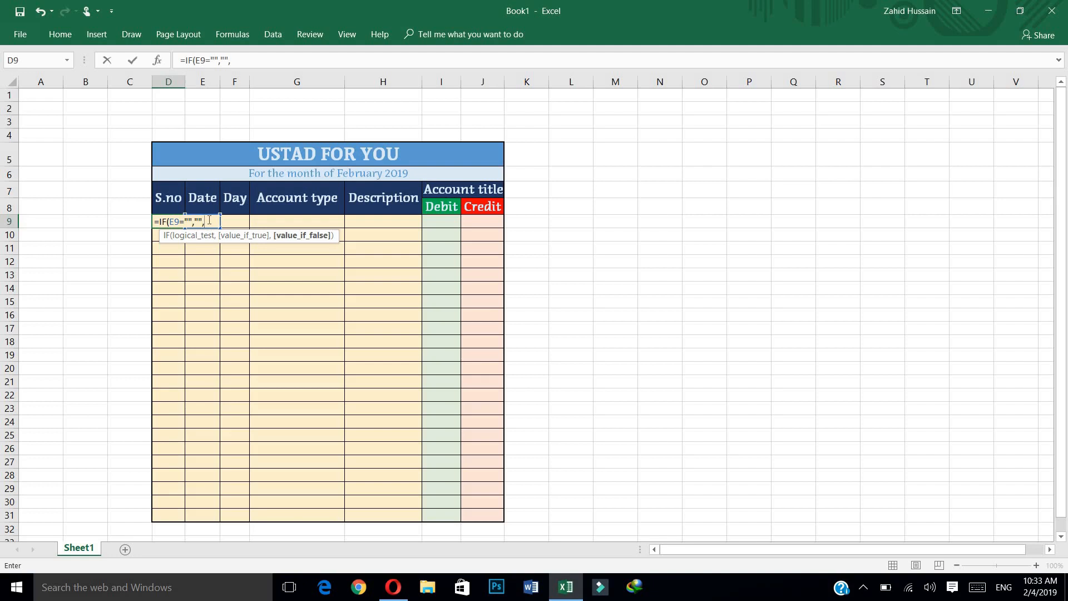
type("MAX(")
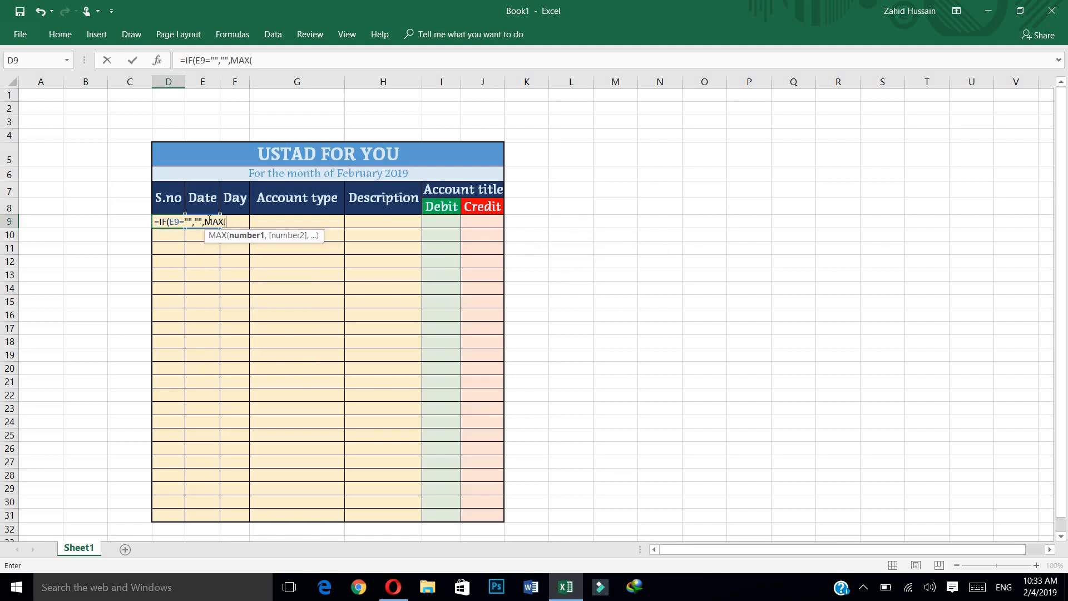
type("D1")
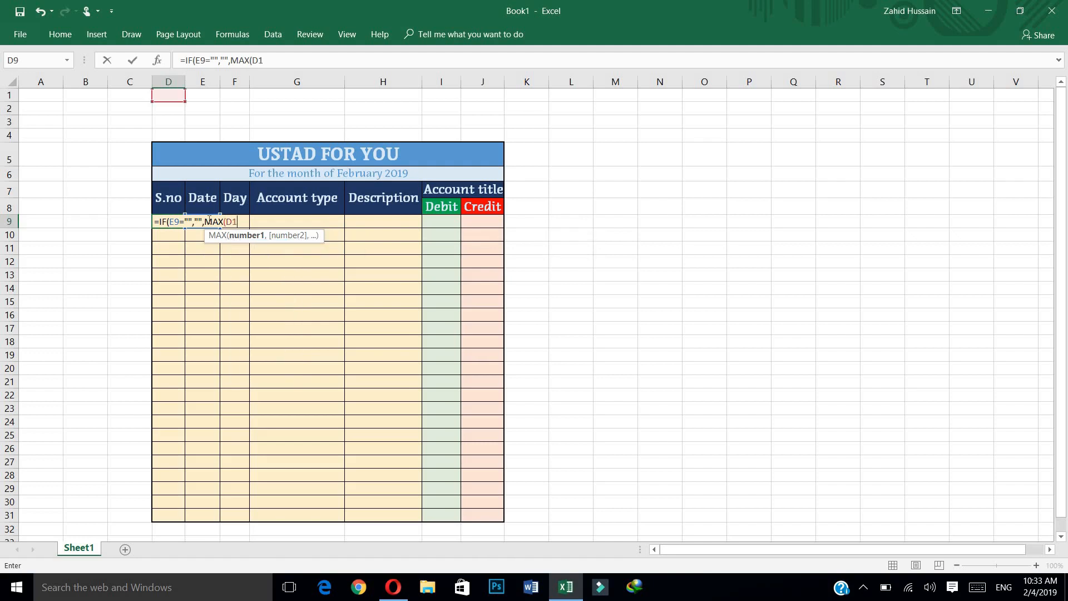
key("F4")
type("D$1:D")
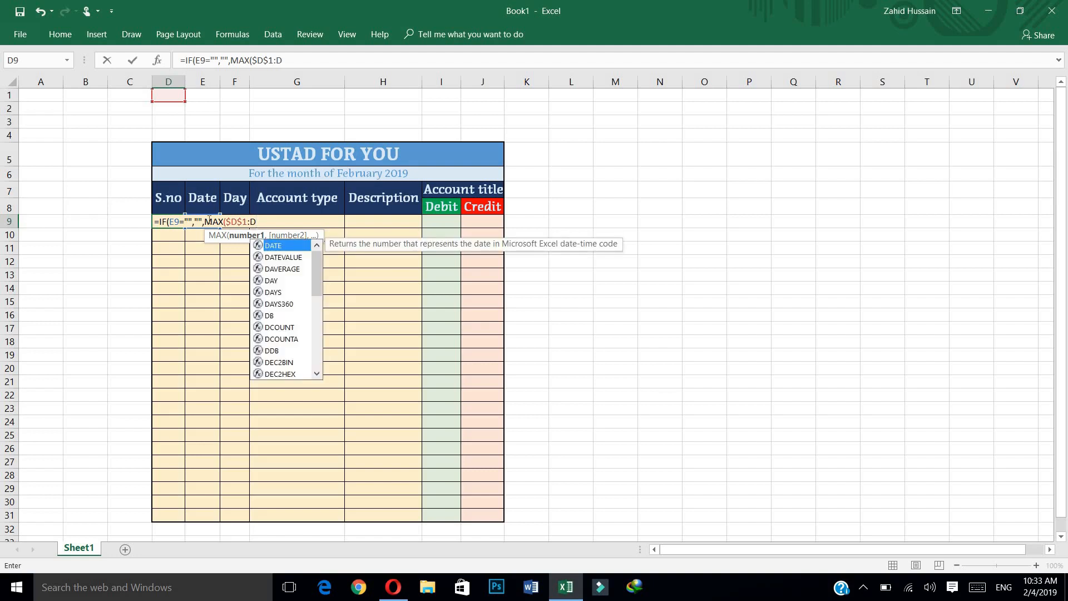
type("8")
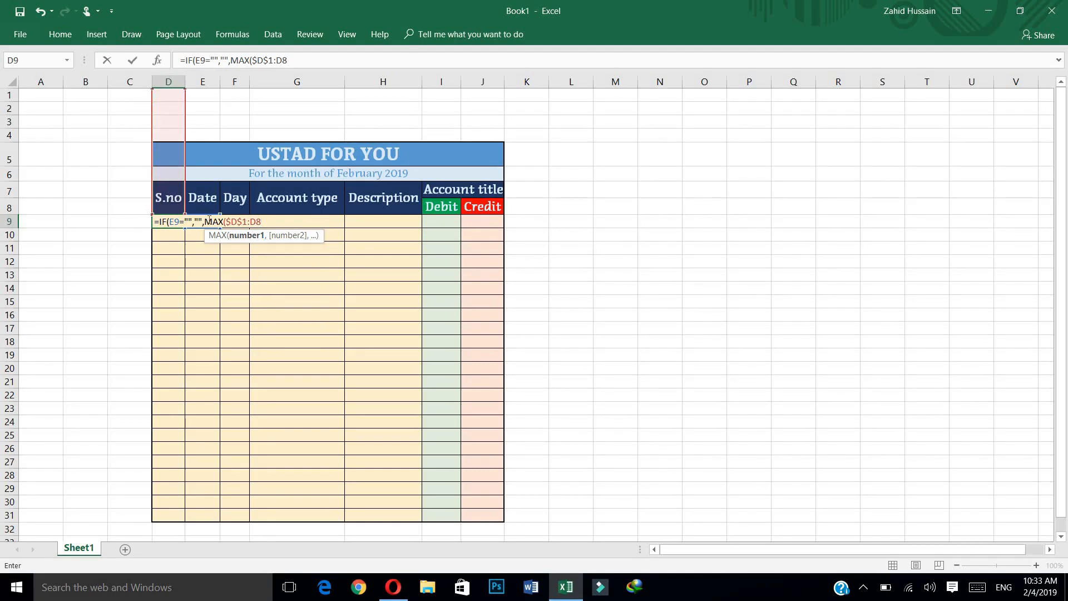
type(")+")
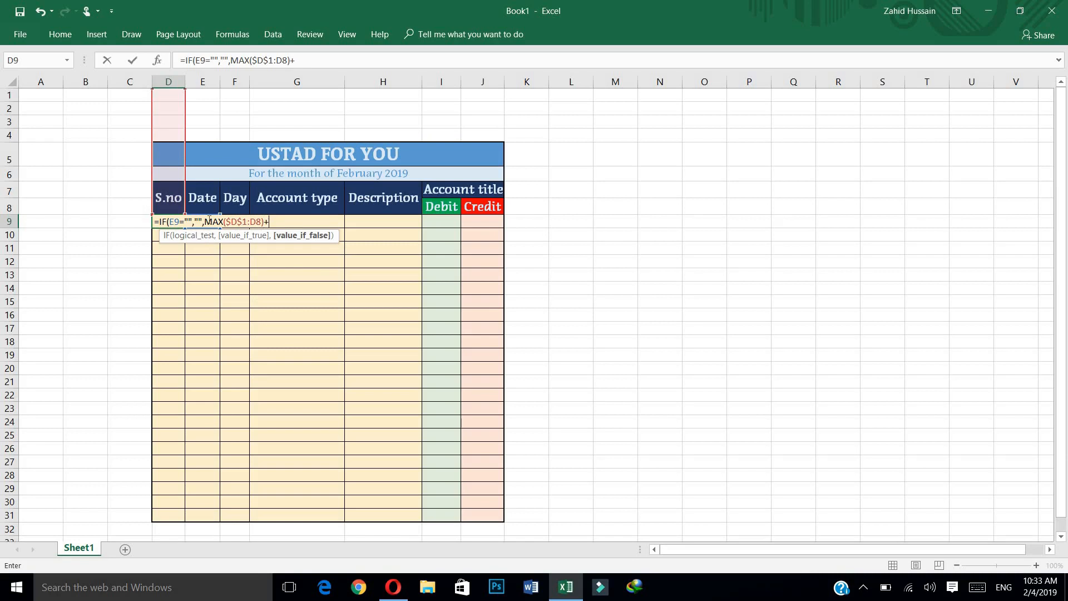
key("End")
type("1)")
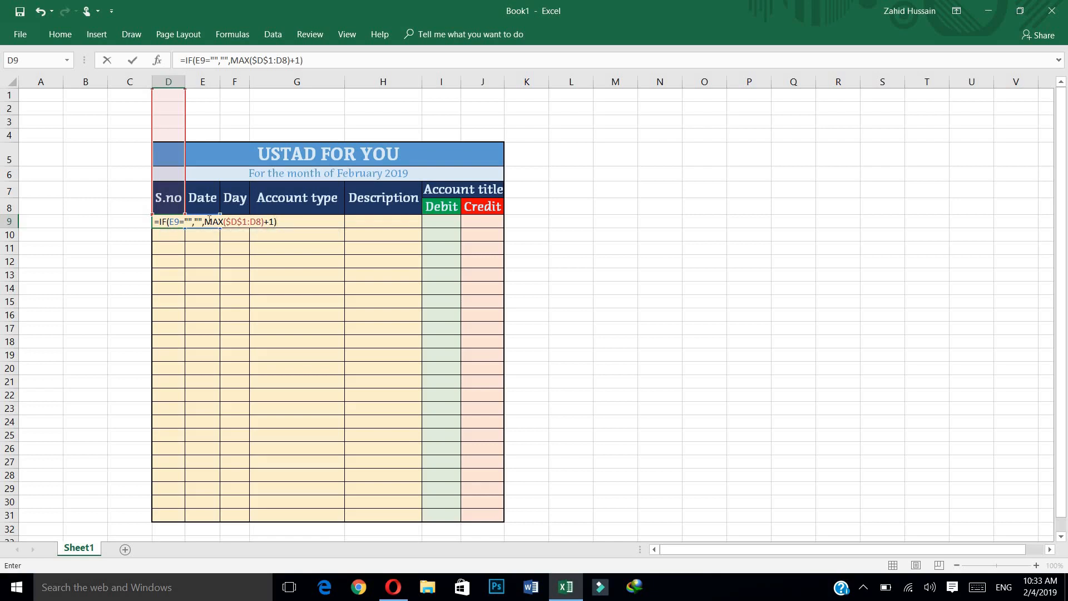
key("Return")
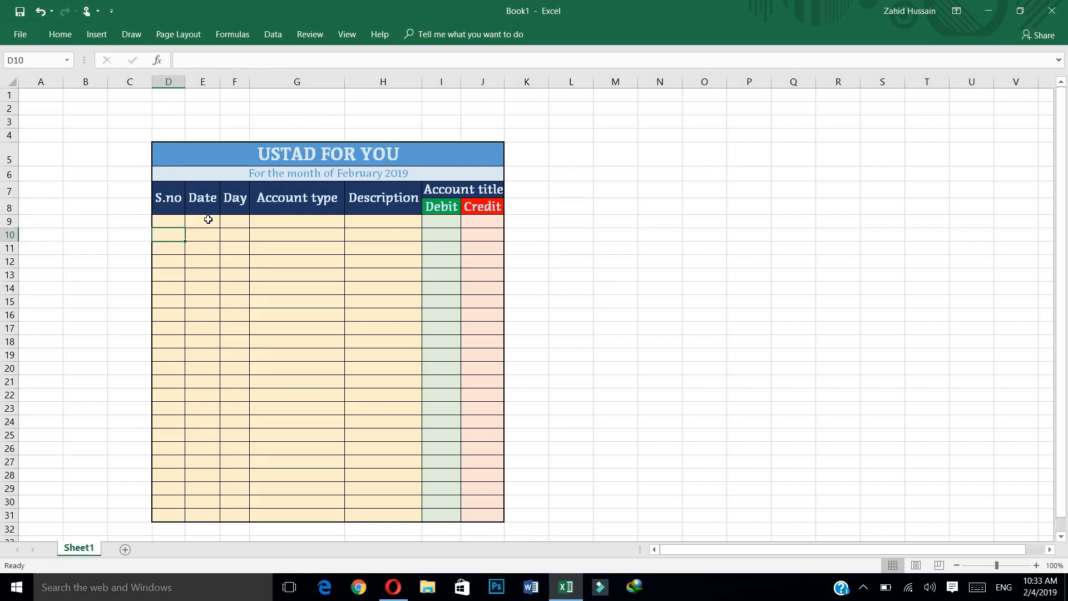
left_click(168, 221)
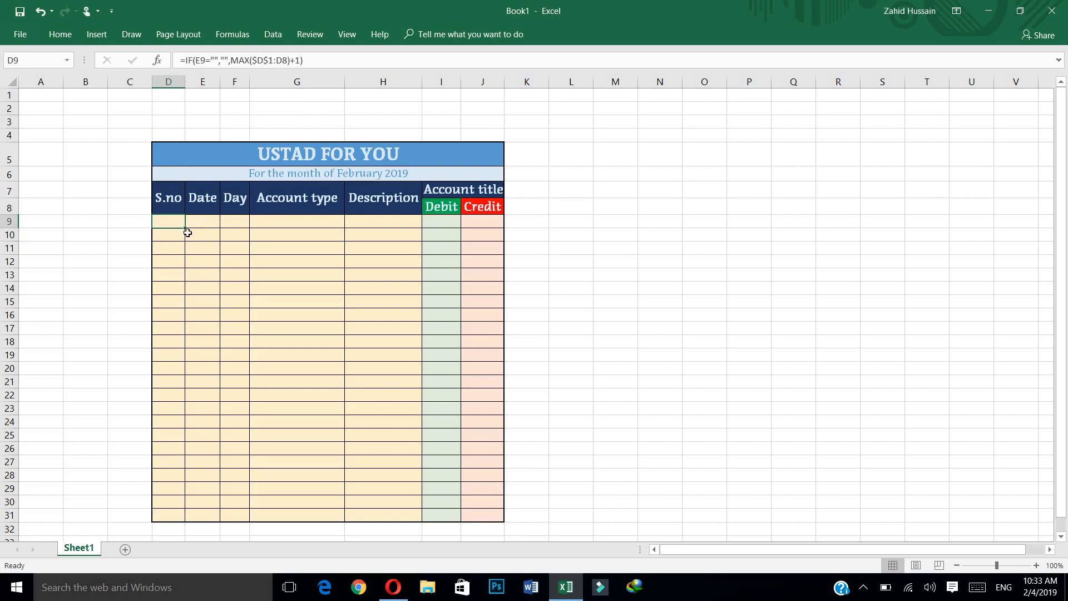
Fill the serial-number formula from D9 down the S.no column to D31.
left_click_drag(185, 229, 177, 516)
Enter the formula =IF(G9="","",TODAY()) in E9, the first Date cell, and fill it down to E31.
left_click(198, 223)
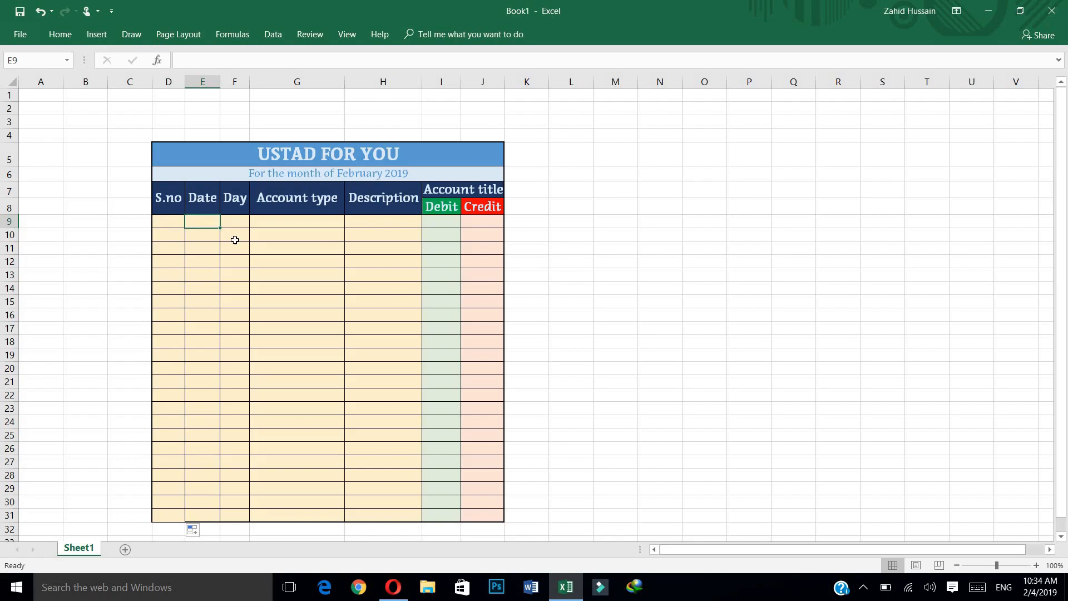
type("=")
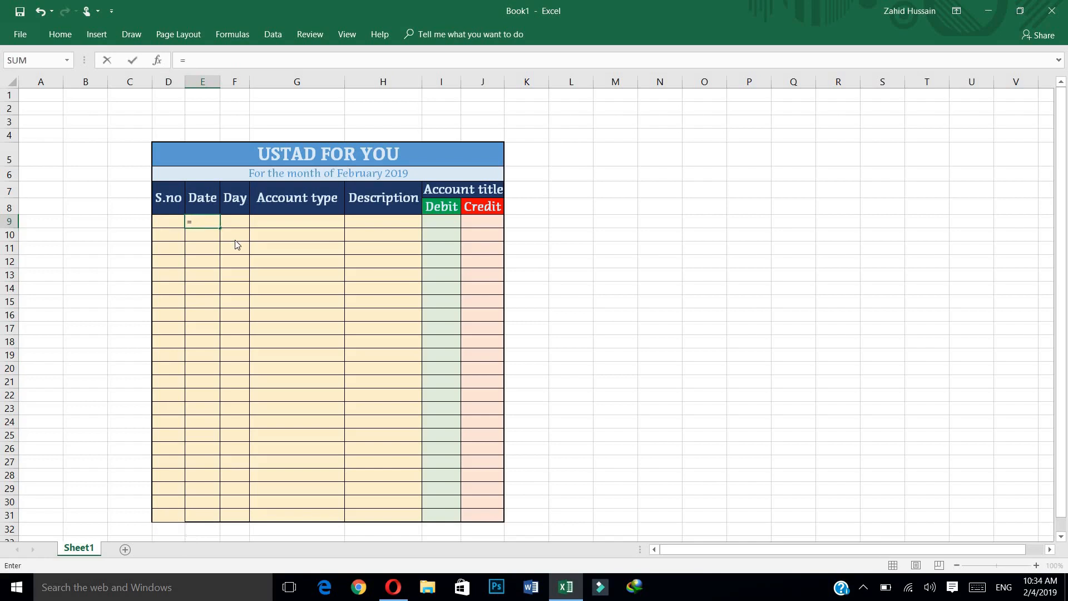
type("if")
key("Tab")
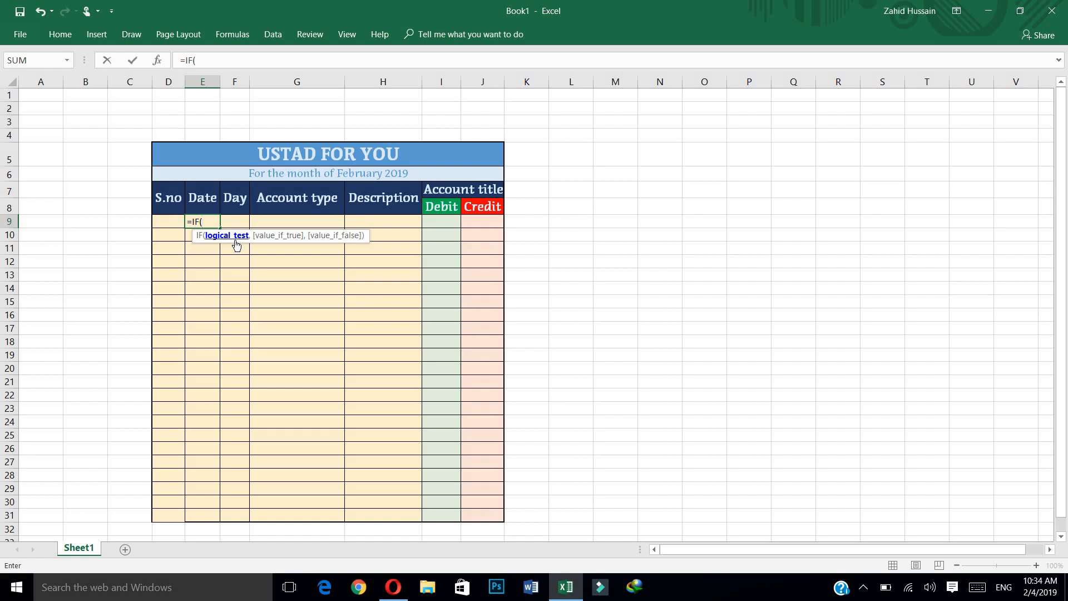
left_click(282, 220)
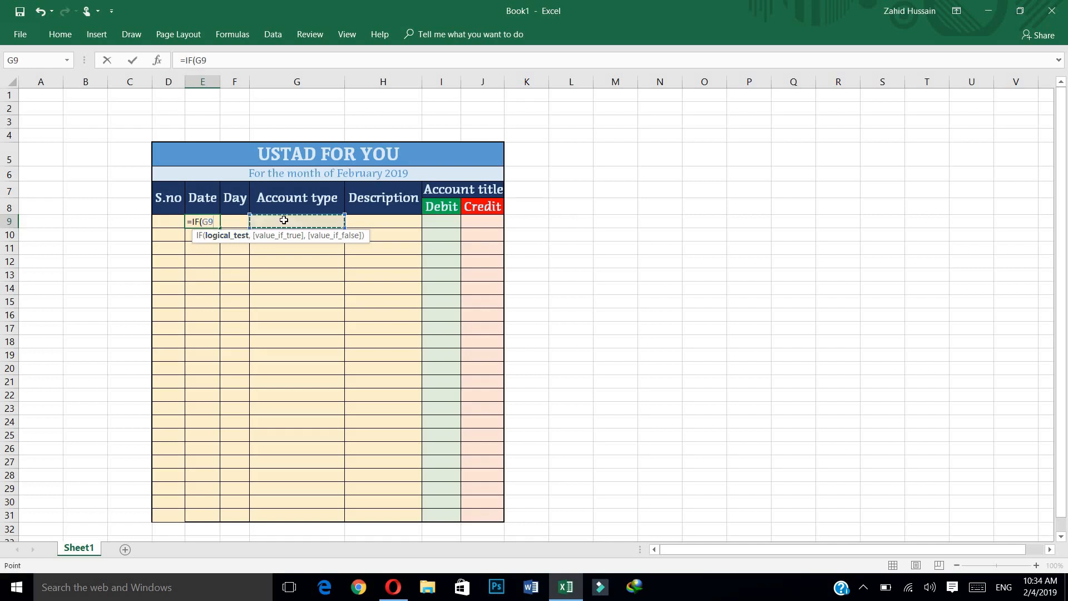
type("=\"\",")
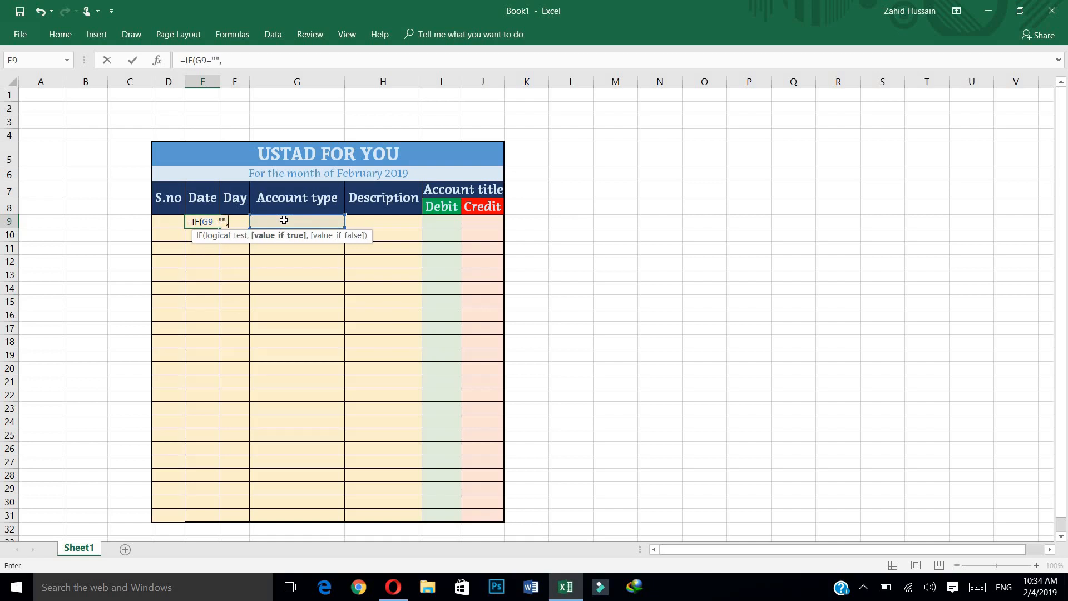
type("\"\",")
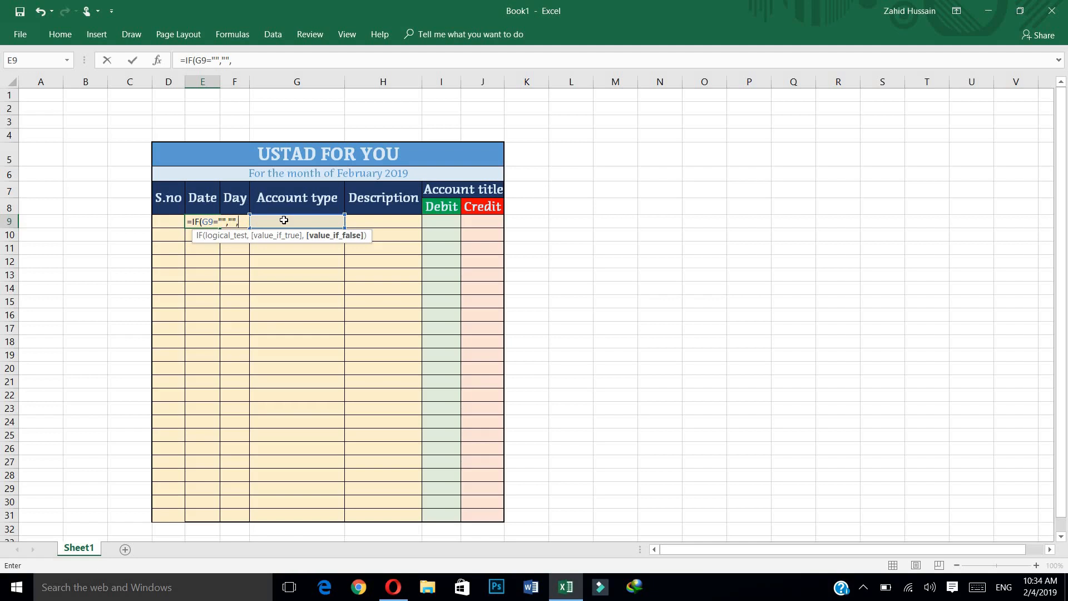
type("TODAY(")
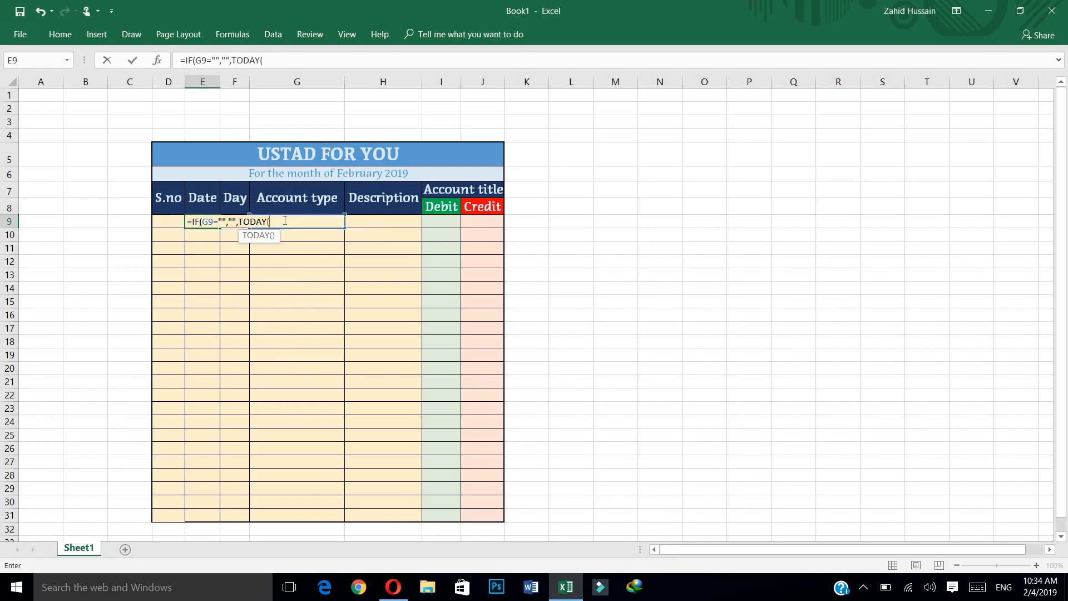
type("))")
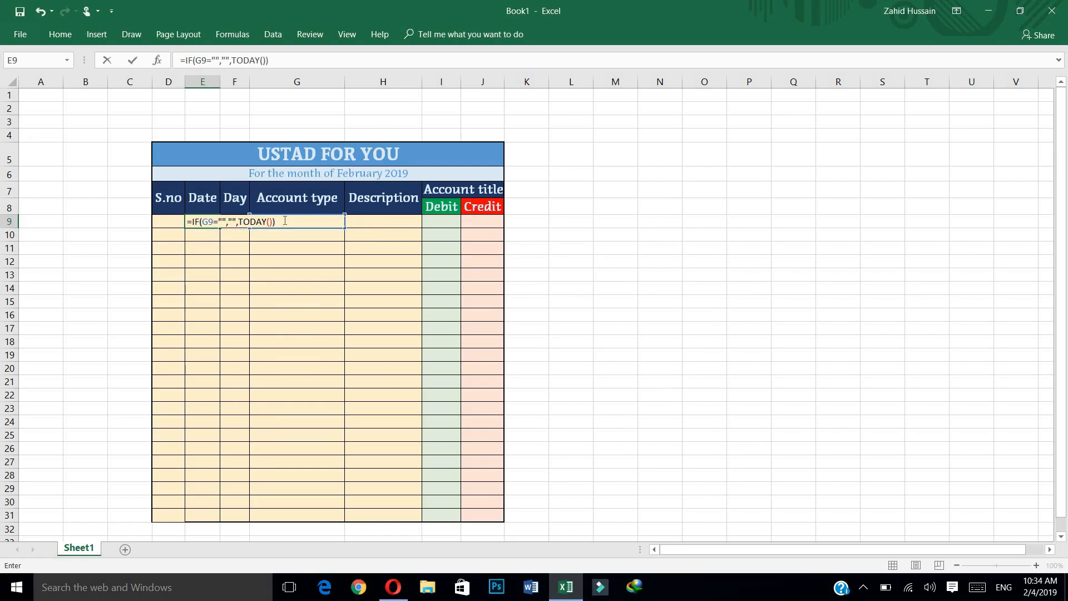
key("Return")
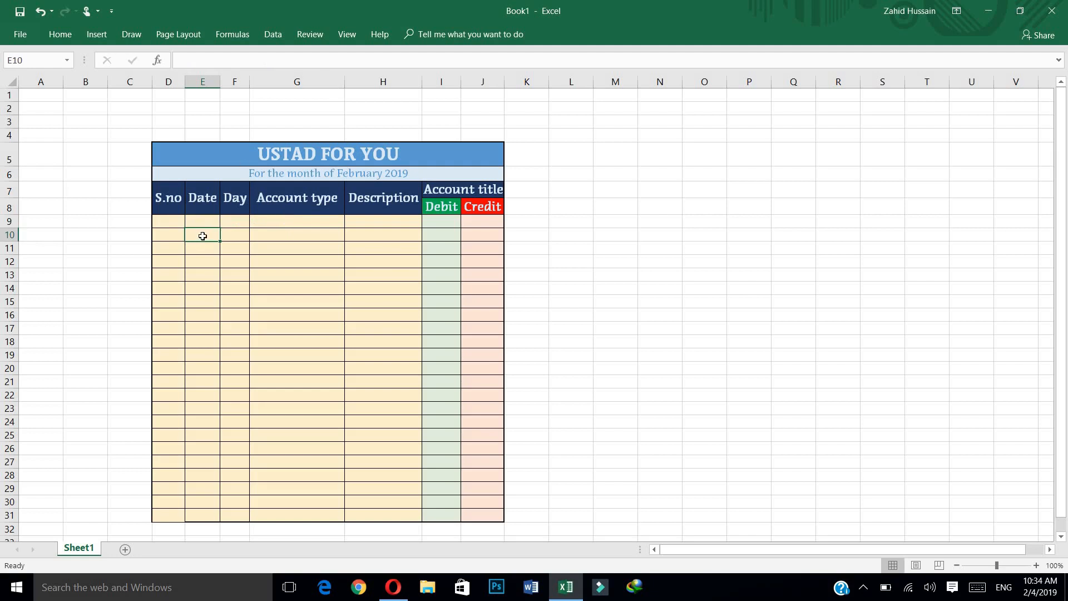
left_click(214, 224)
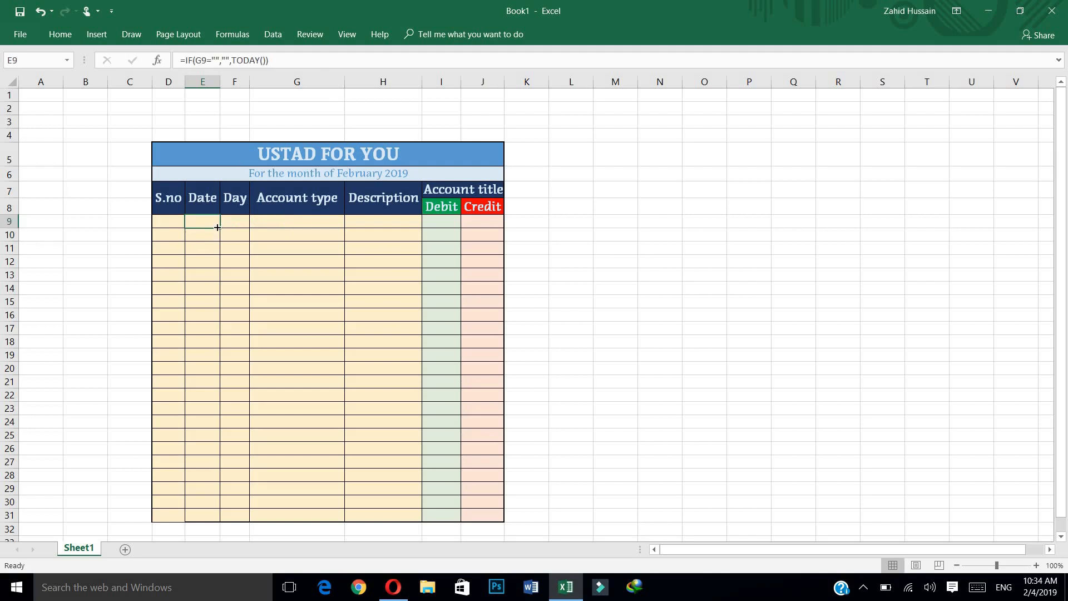
left_click_drag(219, 227, 219, 518)
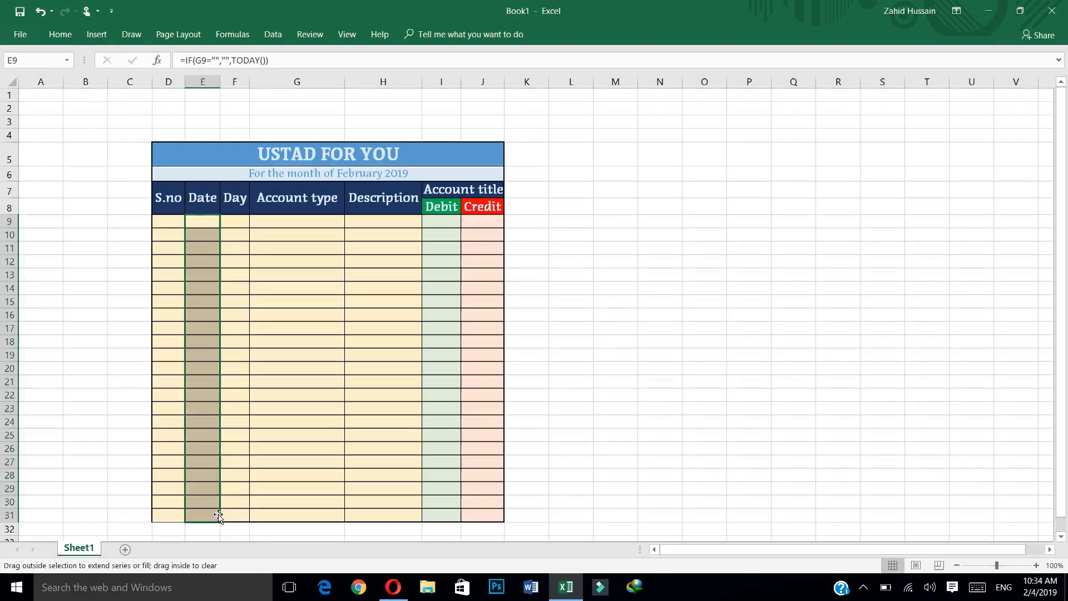
Enter the formula =TEXT(E9,"DDDD") in F9, the first Day cell, and fill it down to F31.
left_click(236, 222)
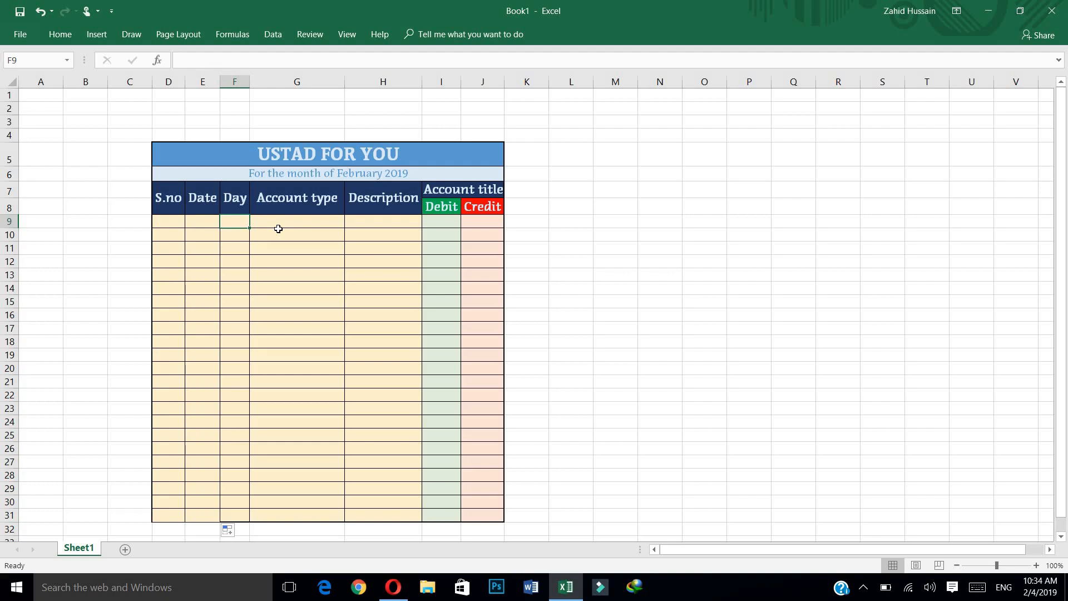
type("=text")
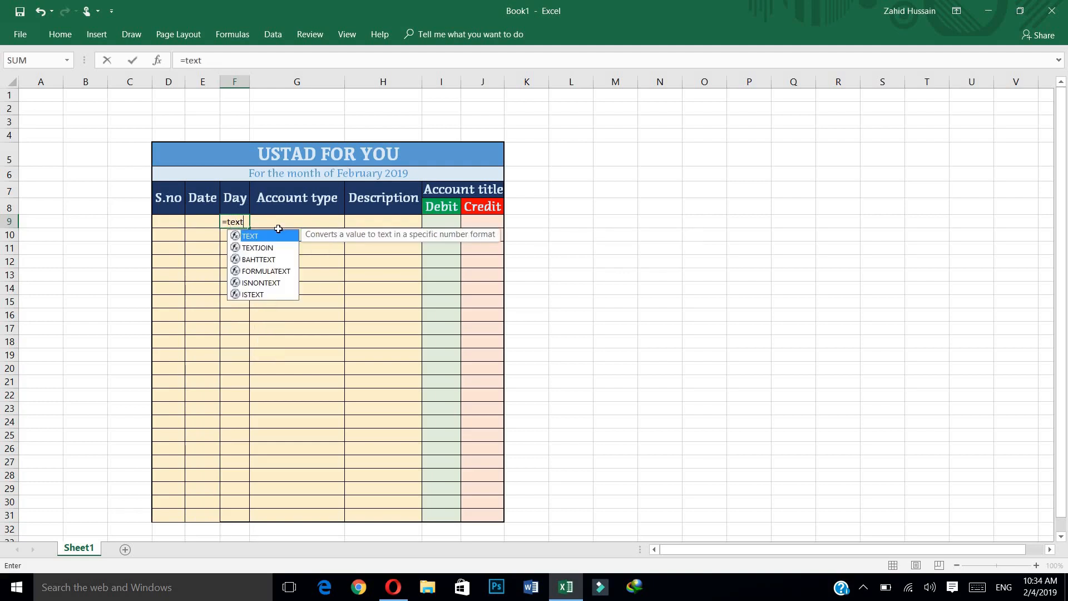
key("Tab")
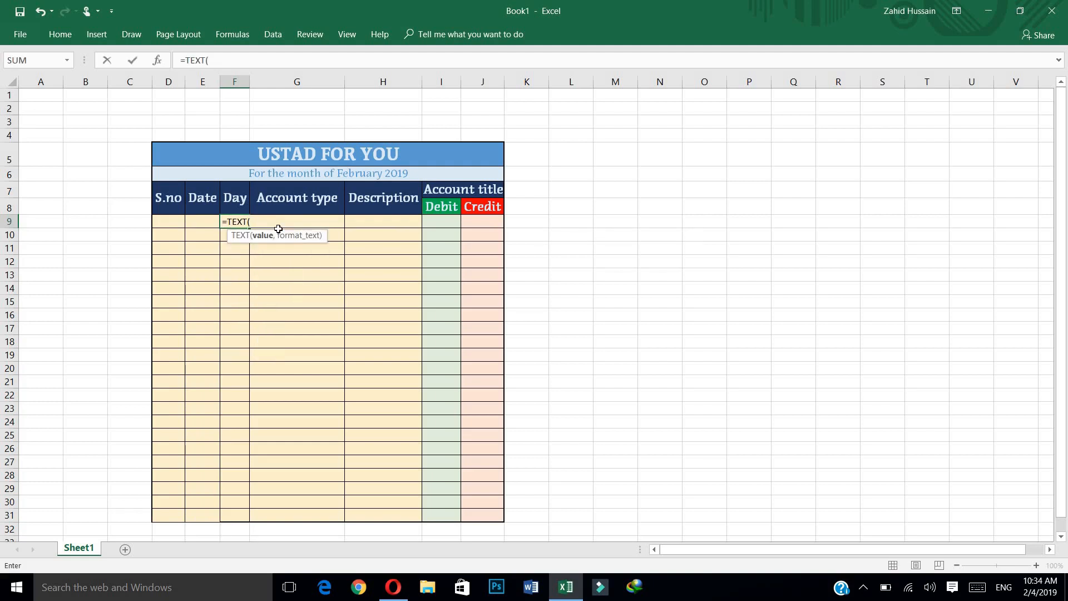
left_click(200, 220)
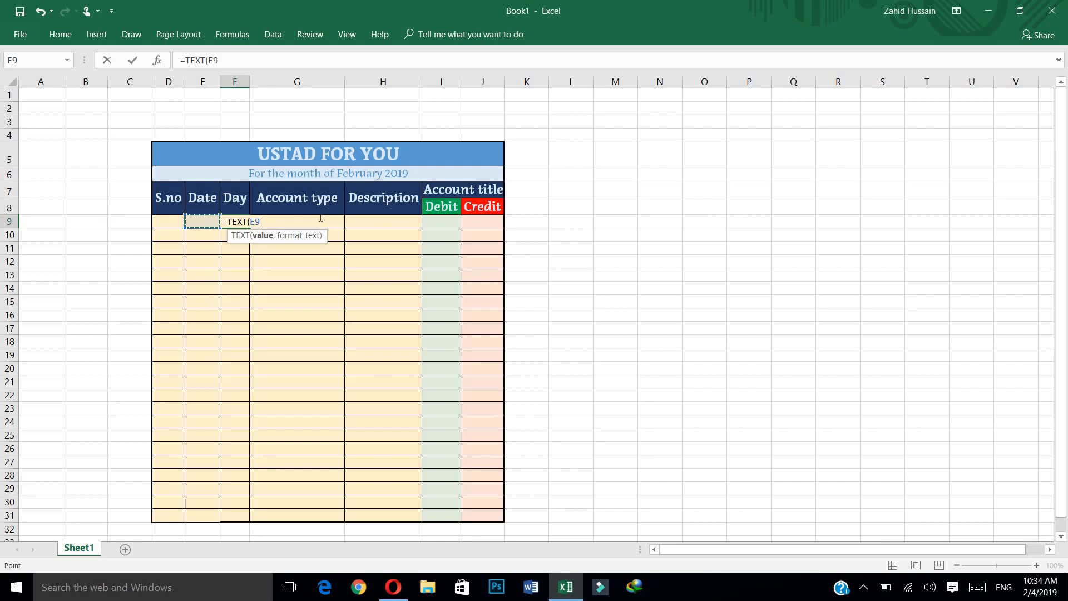
type(",\"DDDD")
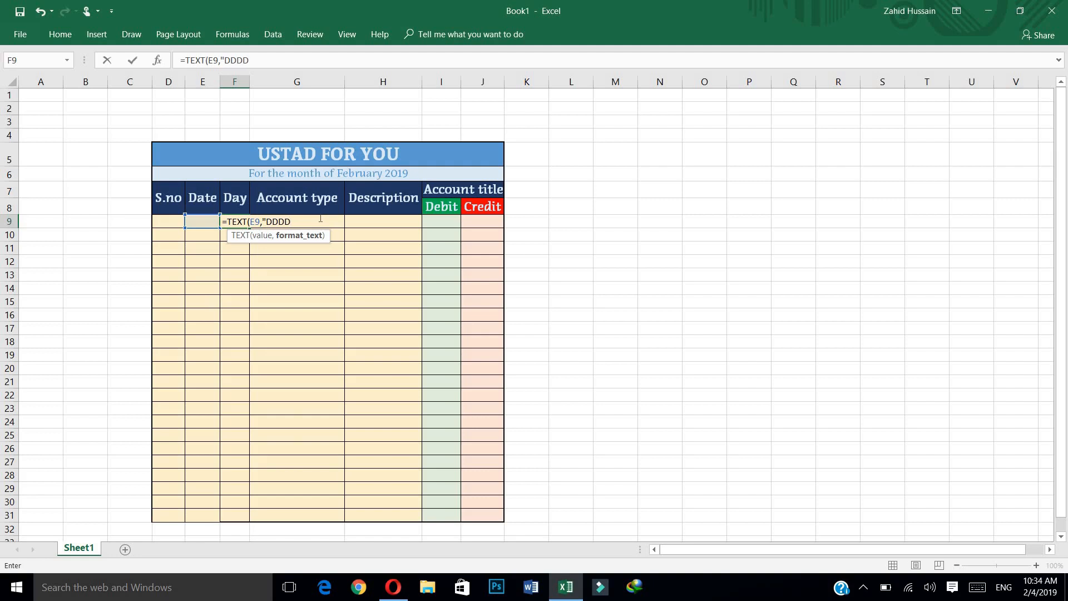
type("\")")
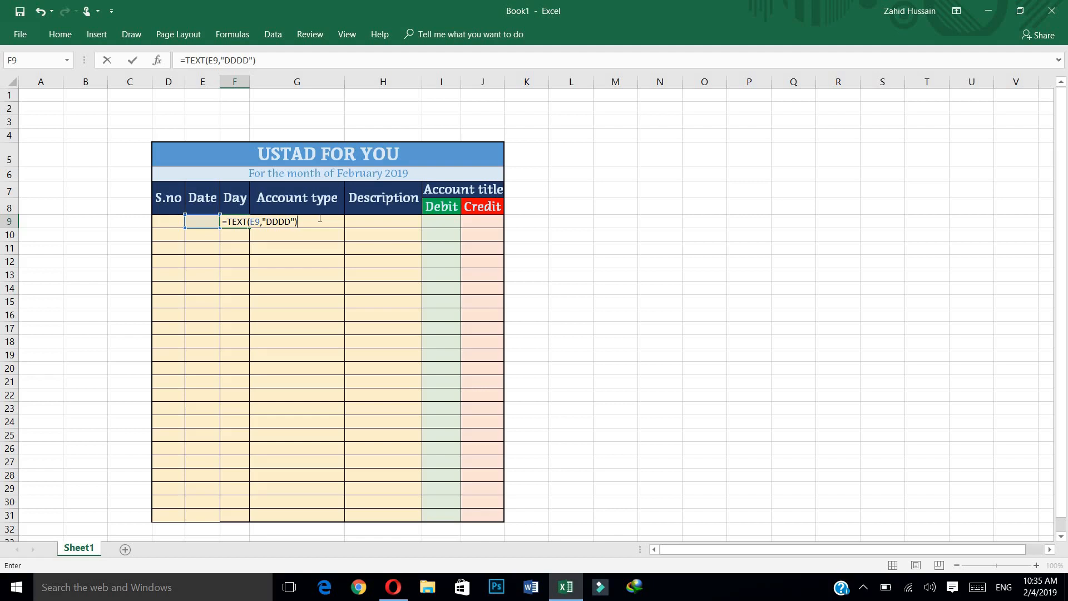
key("Return")
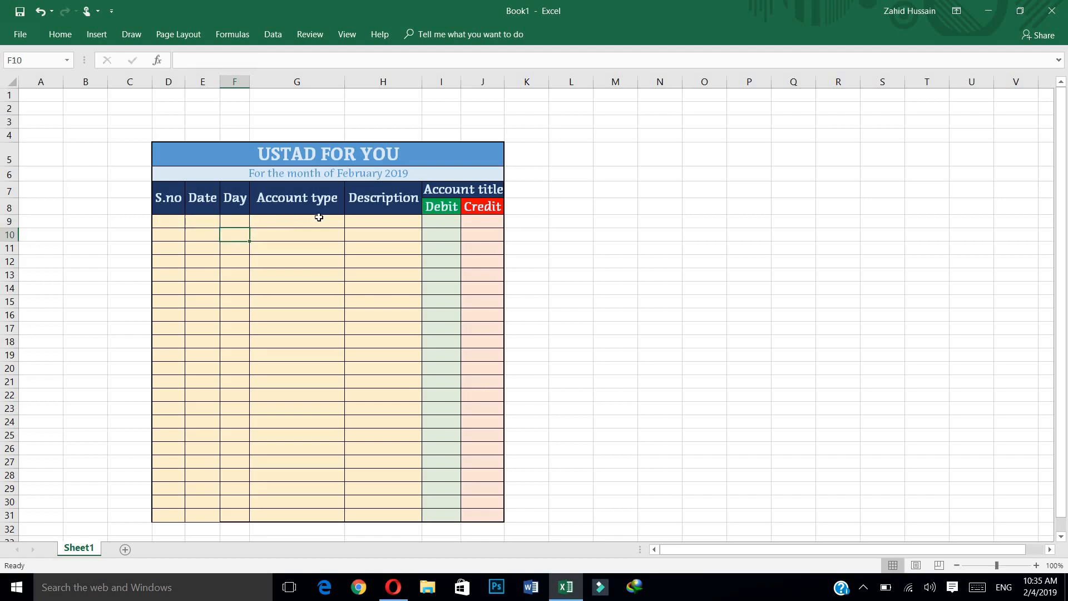
left_click(244, 221)
left_click_drag(250, 228, 248, 518)
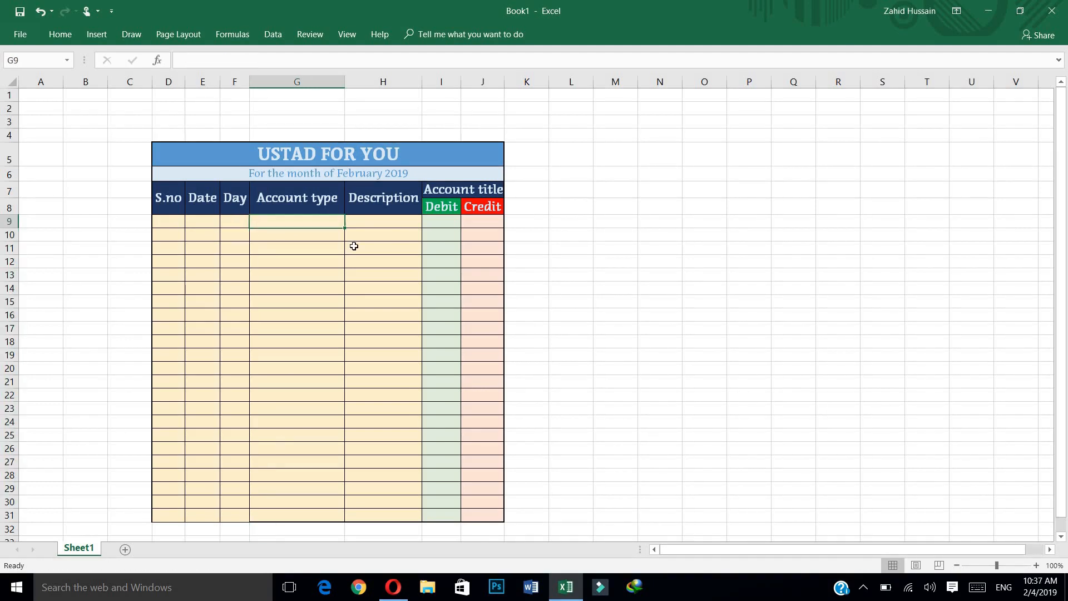
Enter the formula =IF(I9>0,"Revenue",IF(J9="","","Expense")) in G9, the first Account type cell, and fill it down to G31.
type("=")
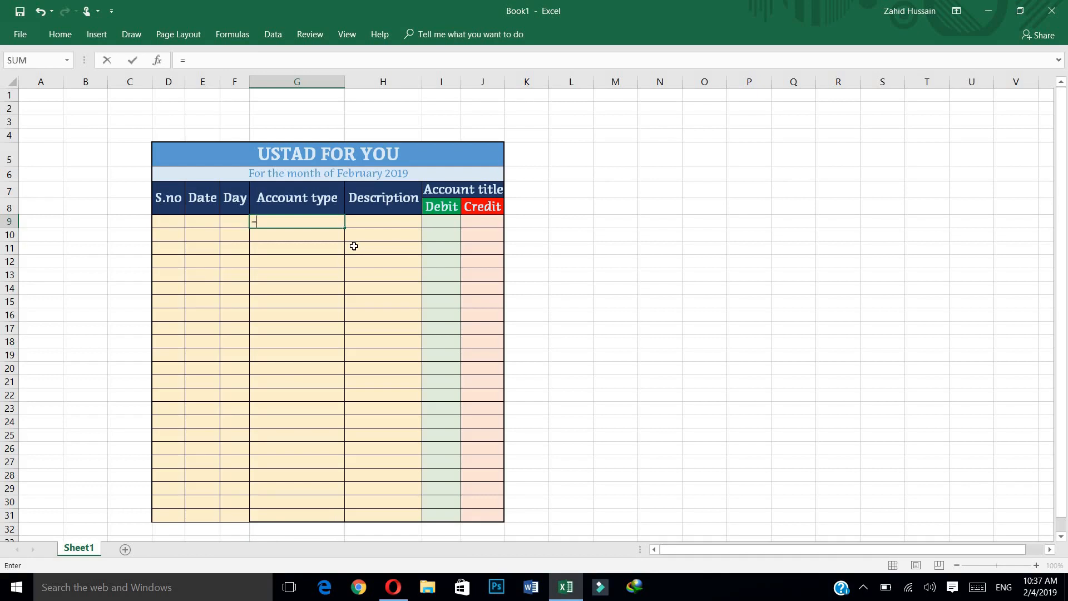
type("IF(")
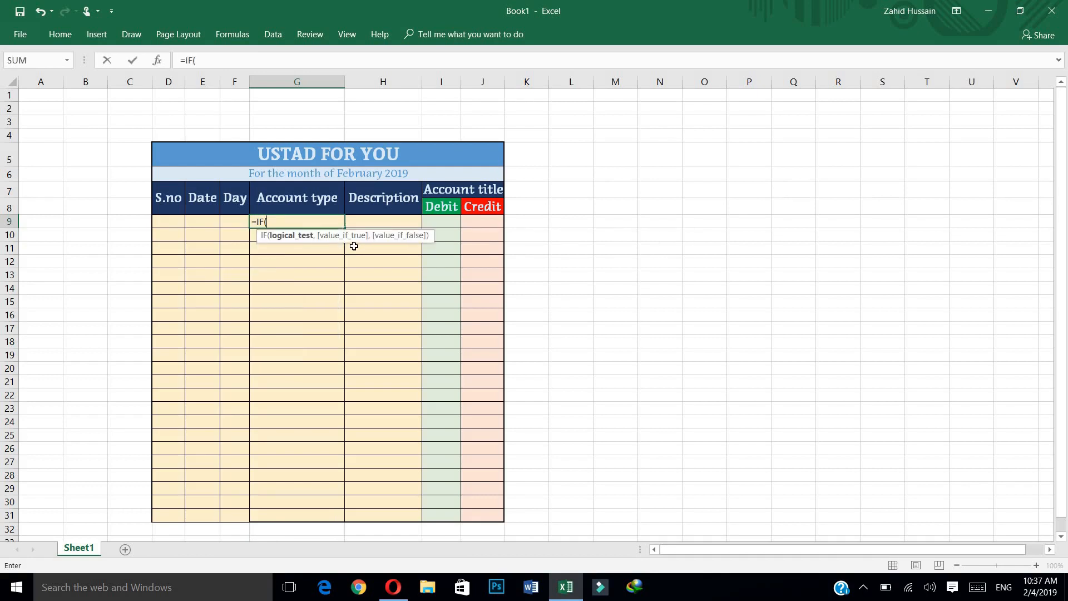
left_click(443, 227)
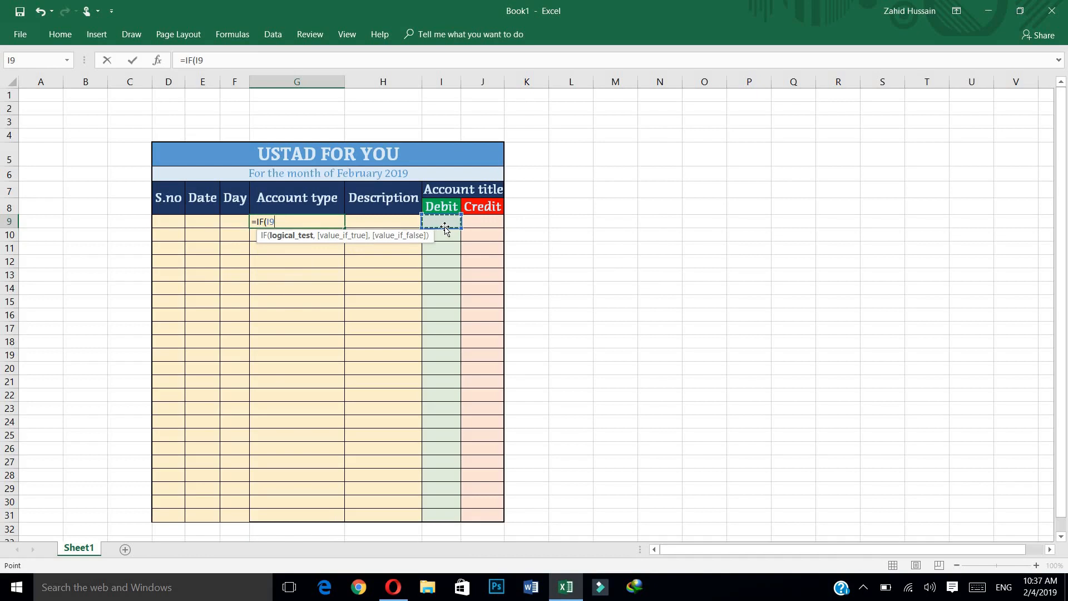
type(">0,")
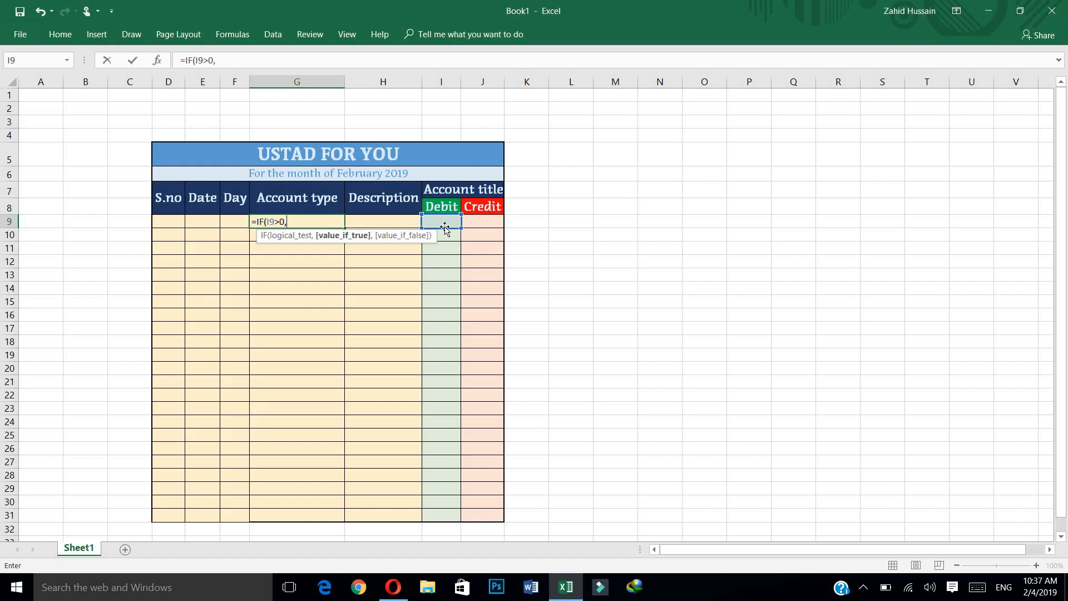
type("\"Revenue\",")
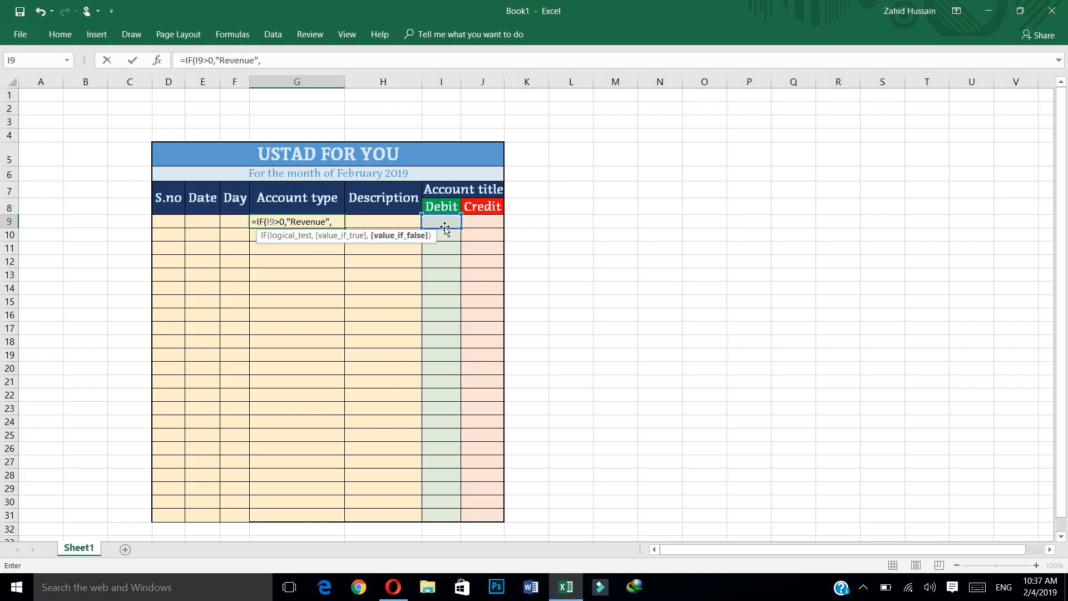
type("if")
key("Tab")
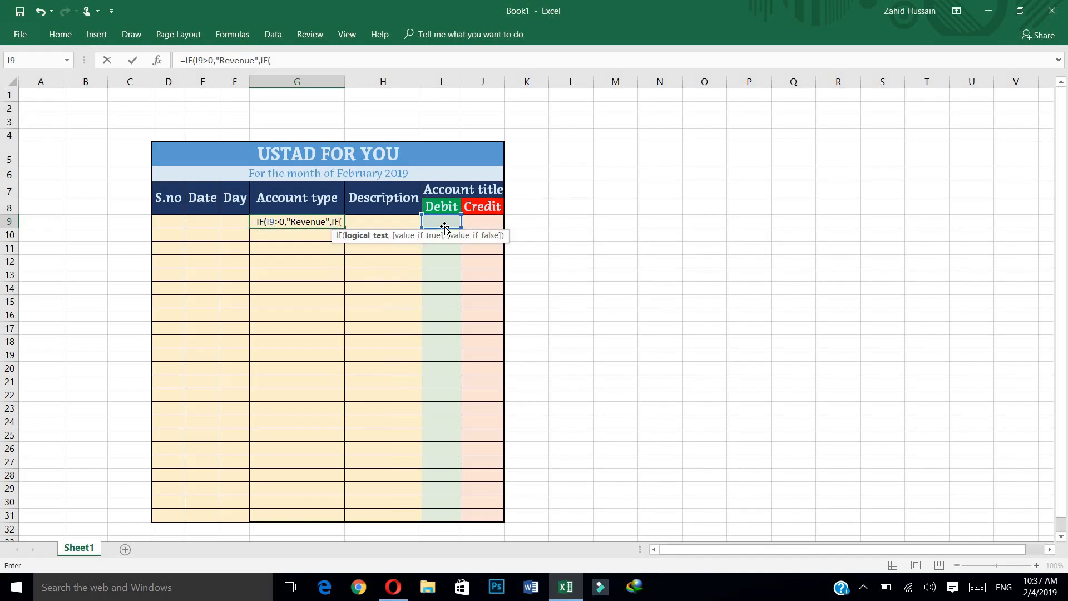
left_click(489, 221)
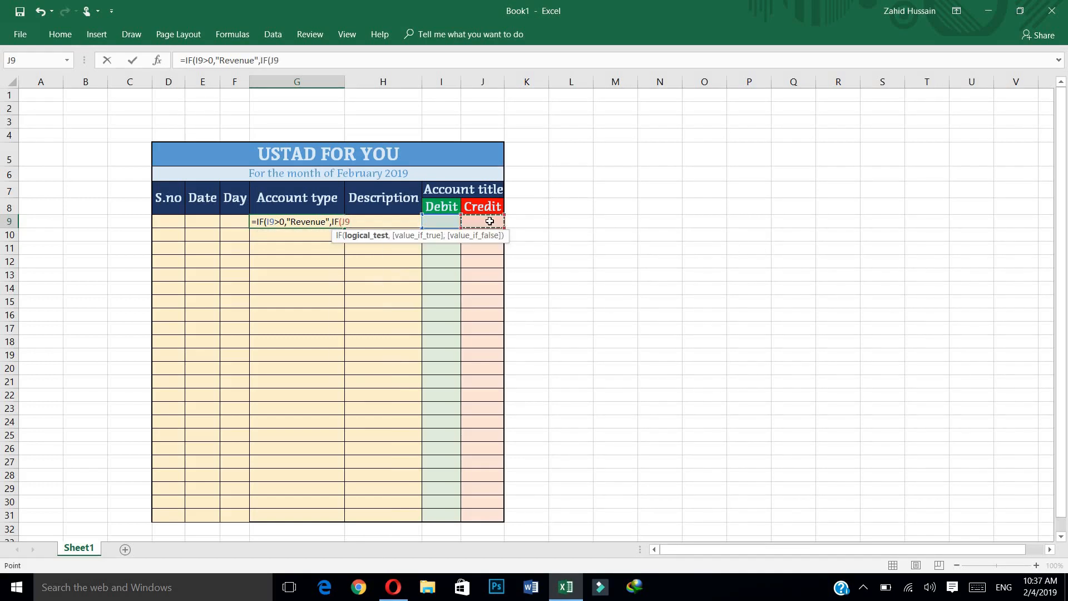
type("=\"\",\"\",")
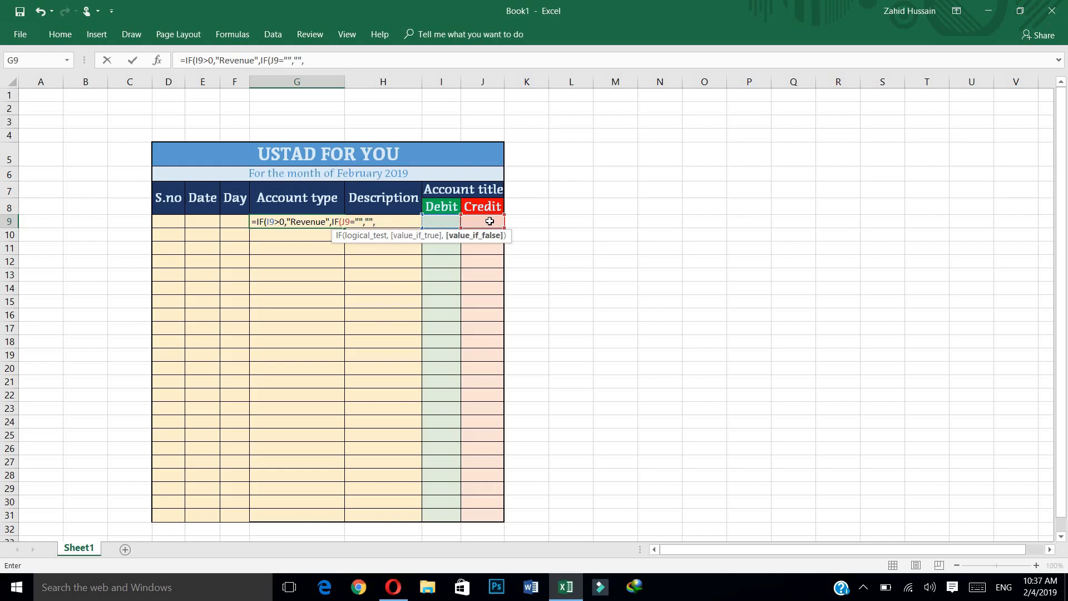
type("\"Expense\"))")
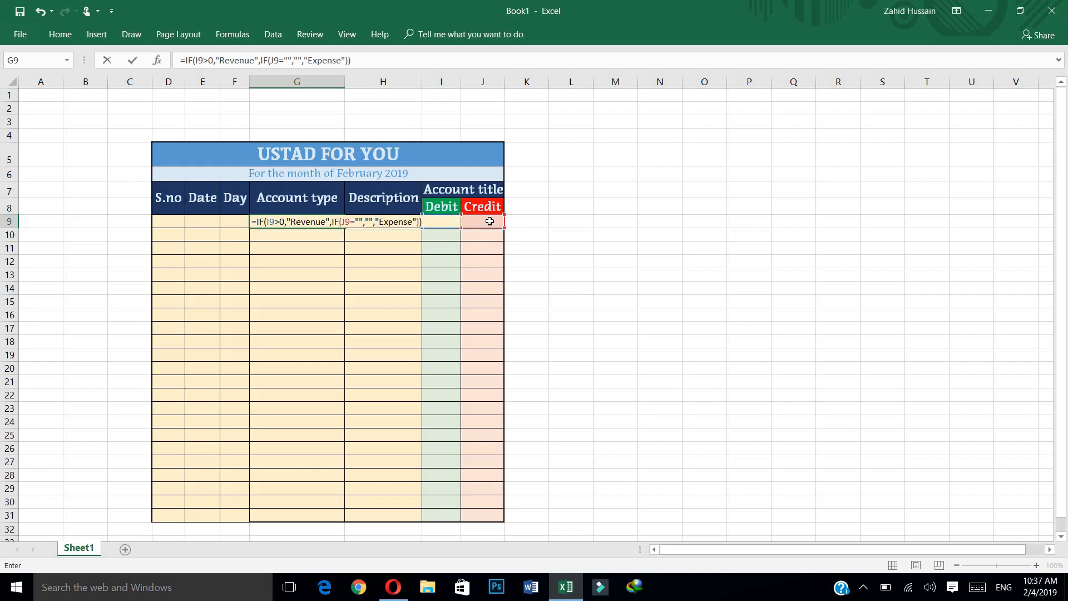
key("Return")
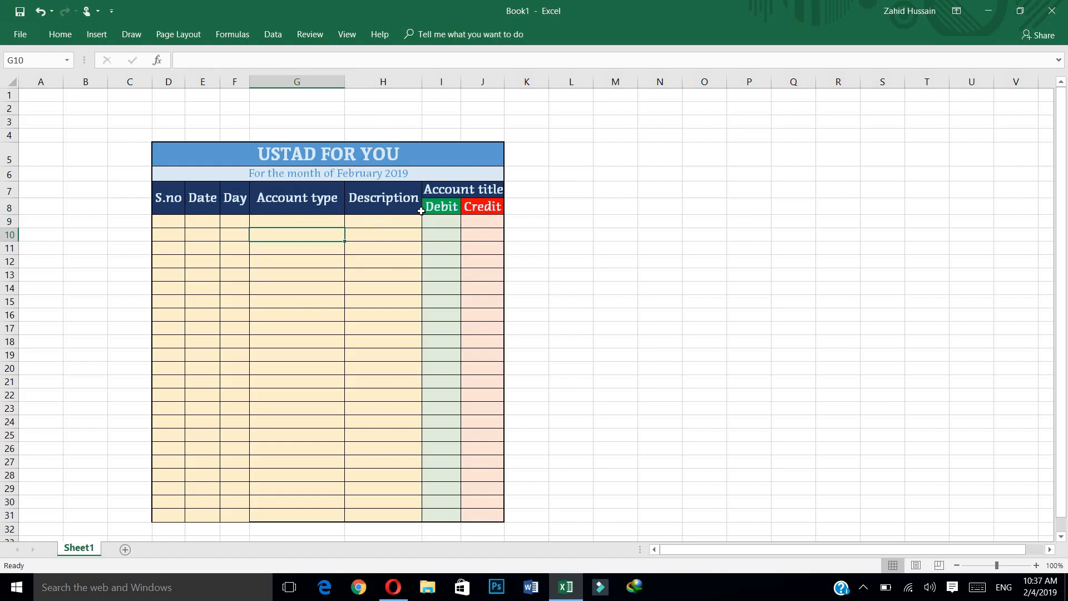
left_click(333, 222)
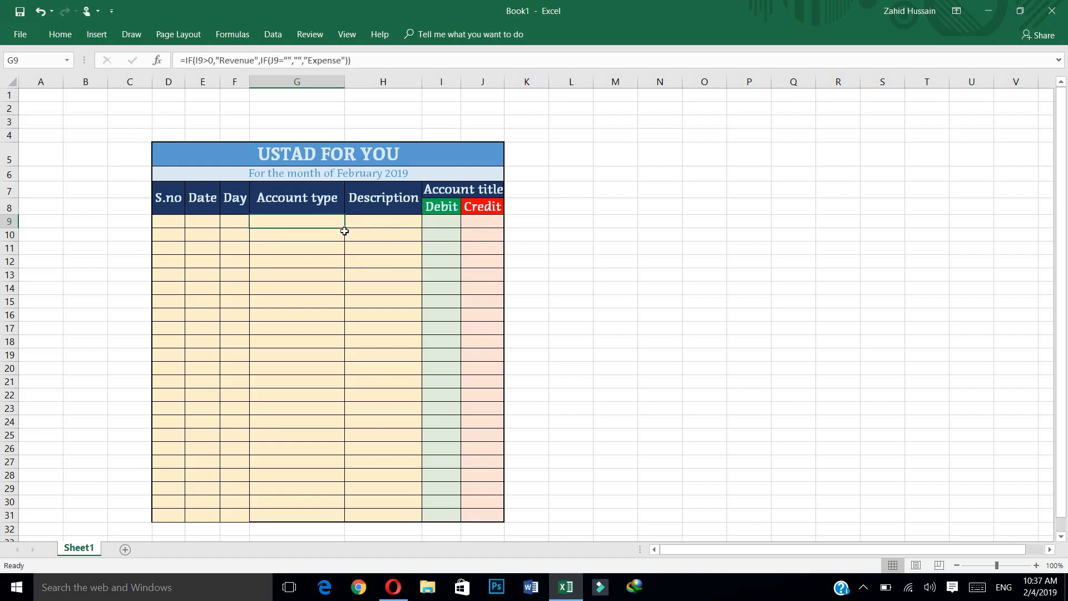
left_click_drag(346, 229, 349, 521)
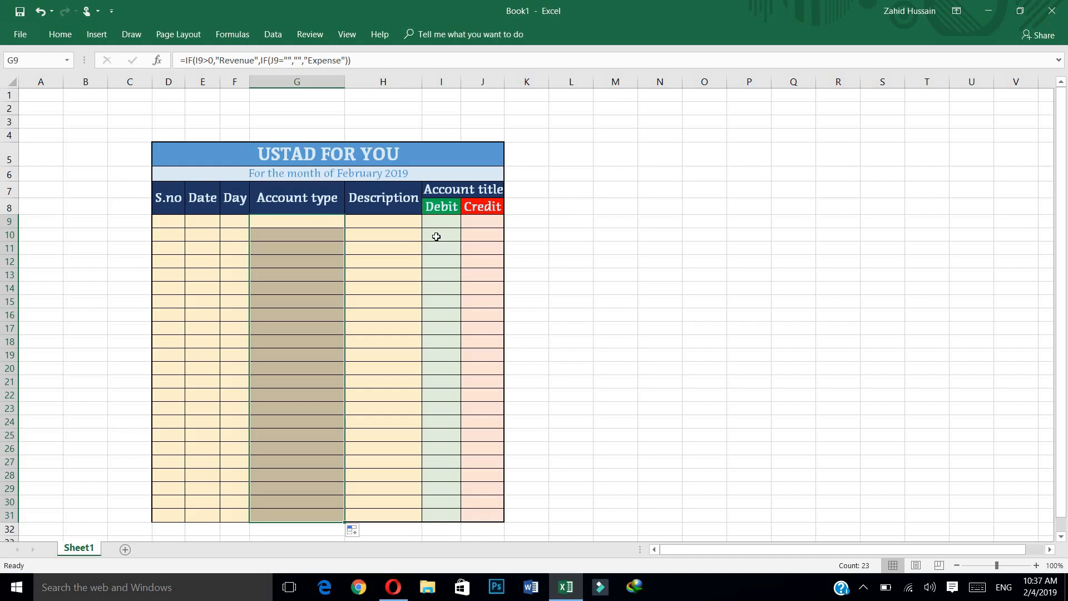
Enter the formula =IF(I9="","","Sale") in H9, the first Description cell.
left_click(396, 222)
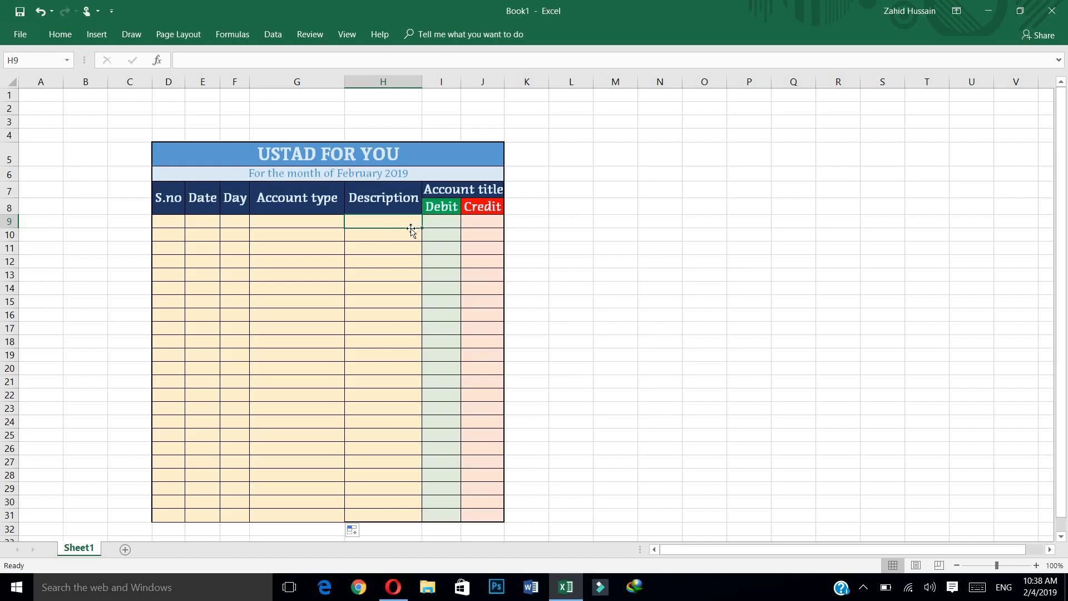
type("=IF(")
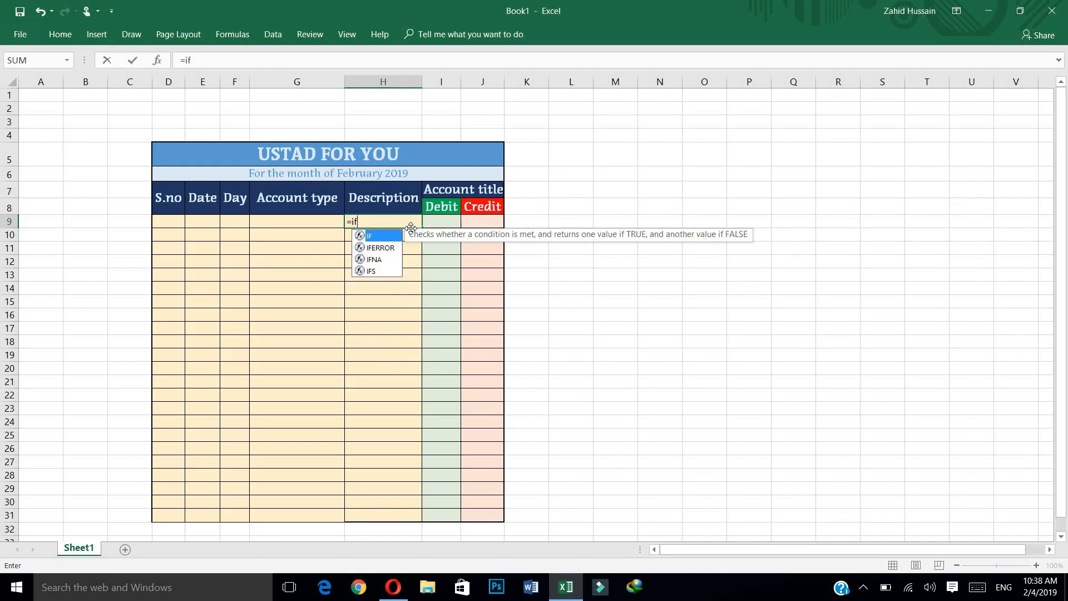
type("I9")
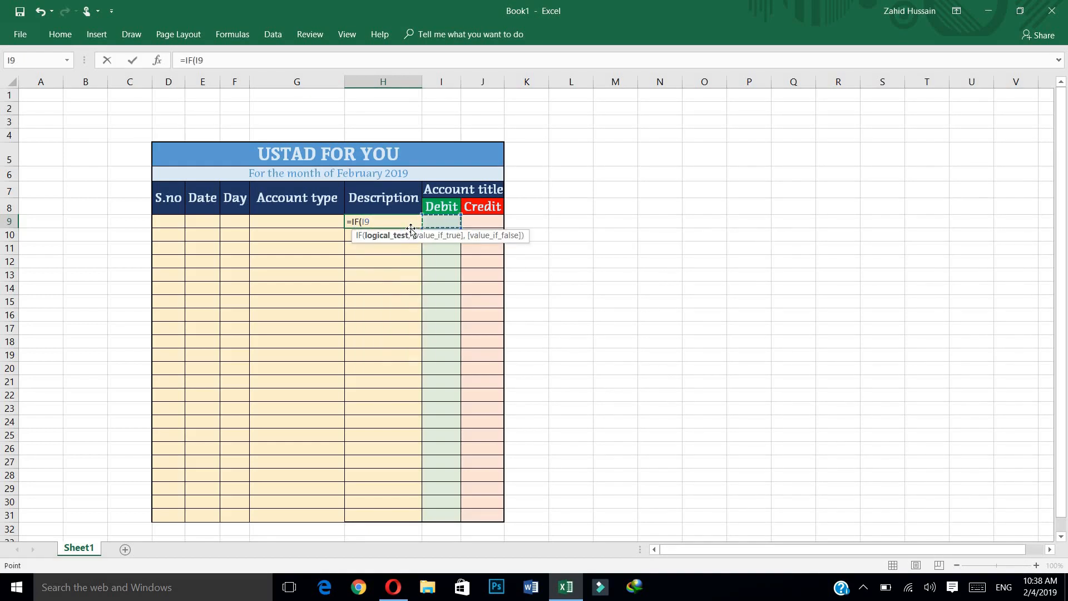
type("=\"\",\"\",")
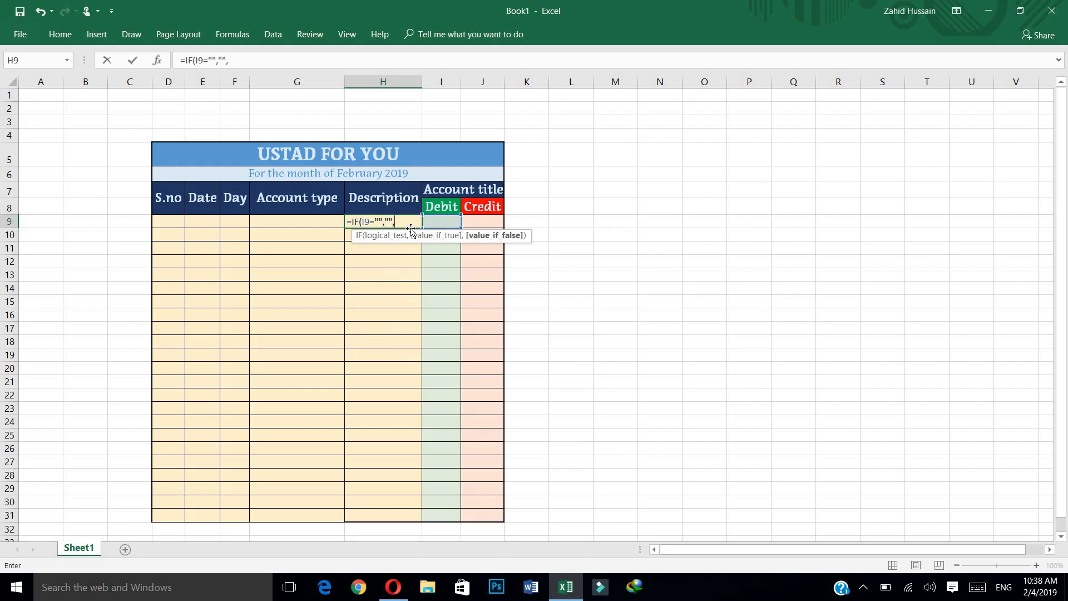
type("\"Sake\"")
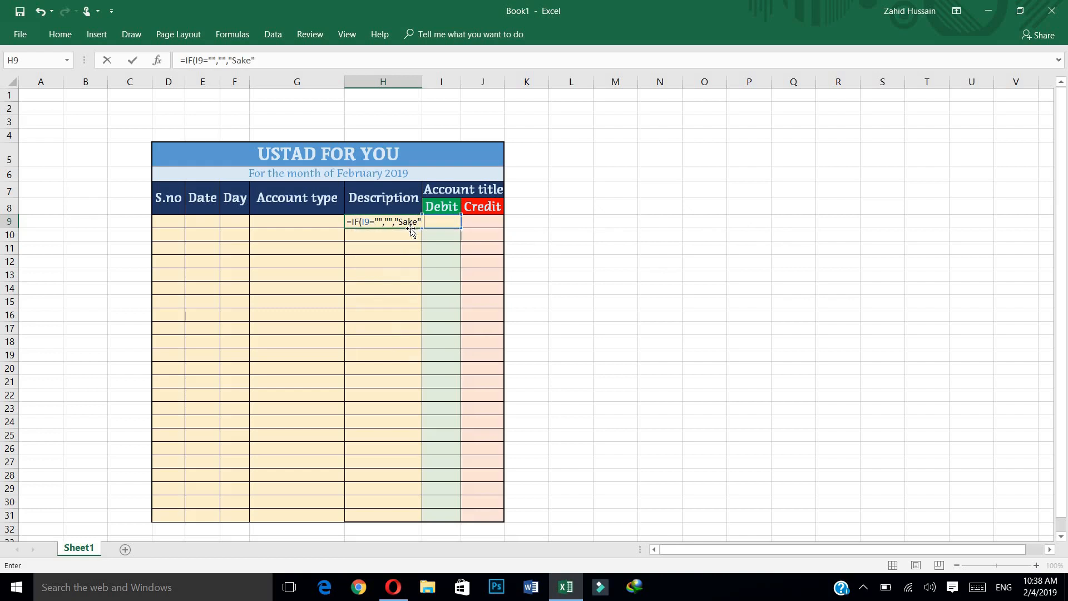
key("BackSpace")
key("BackSpace")
key("BackSpace")
key("BackSpace")
type("le")
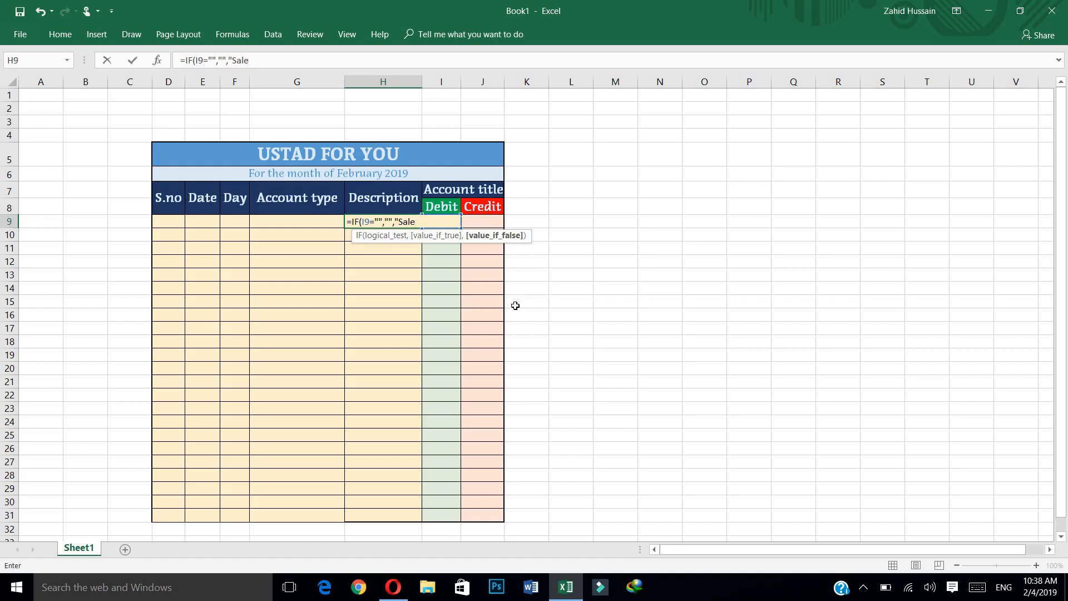
type("\")")
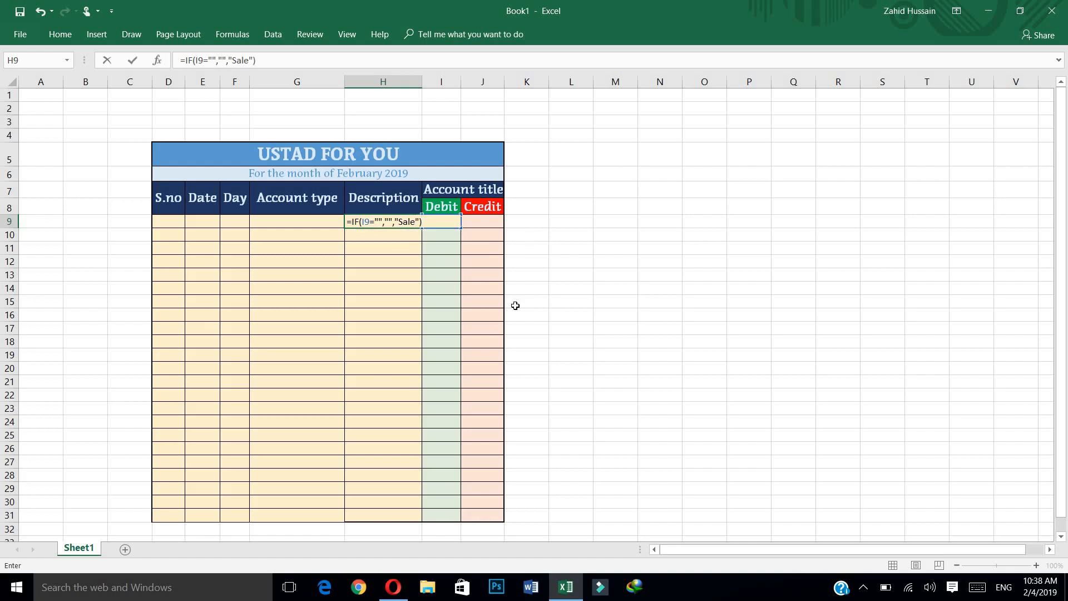
key("Return")
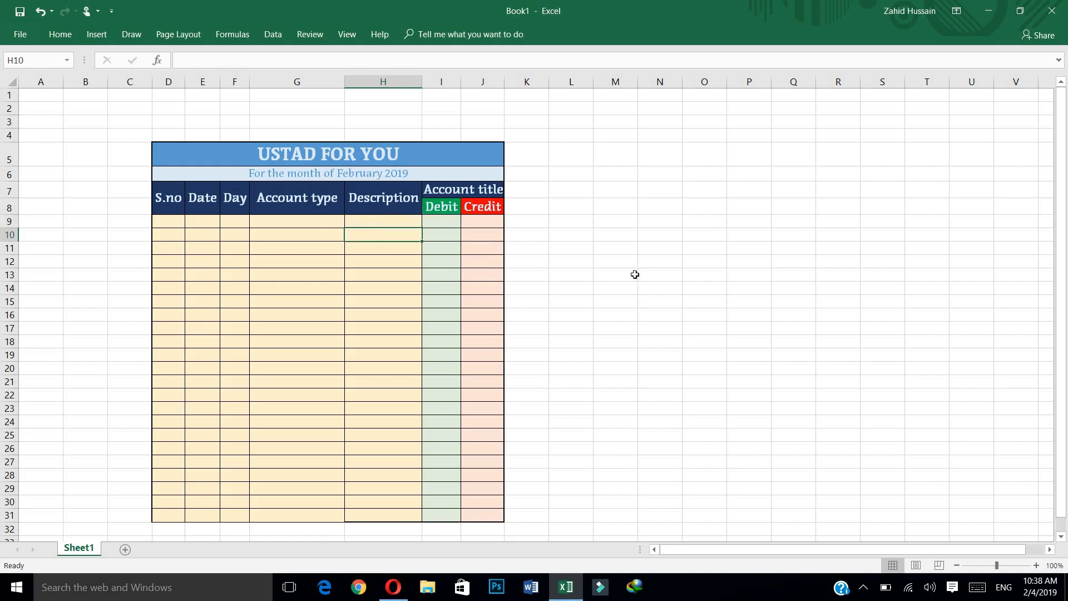
Fill the Description formula from H9 down to H31.
left_click(413, 222)
left_click_drag(422, 227, 406, 515)
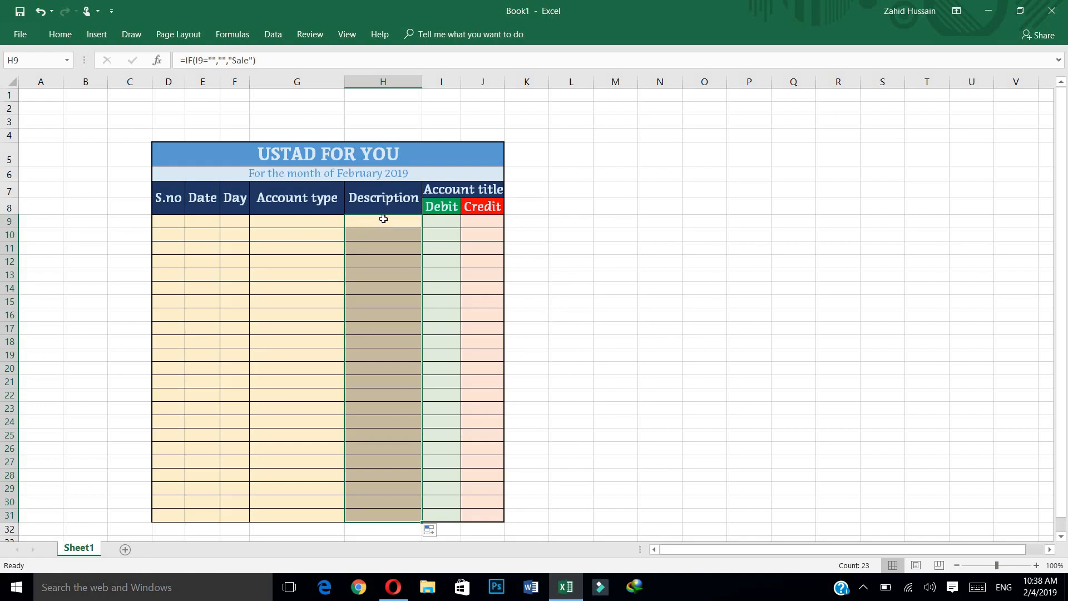
left_click(635, 304)
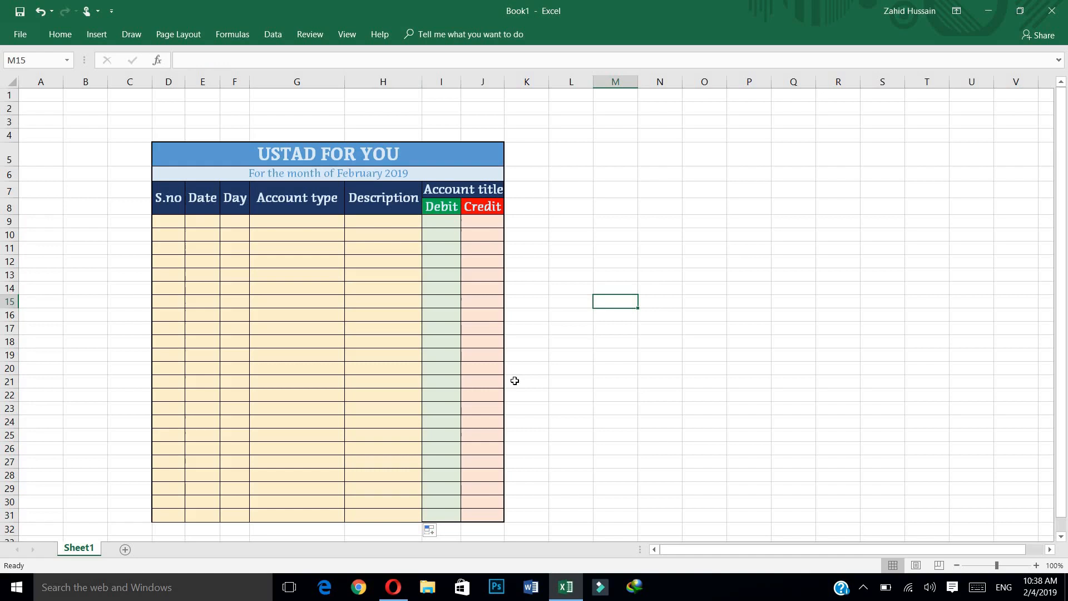
Merge and center D32:H32 directly below the table and label the merged cell Total.
left_click_drag(1063, 178, 1063, 214)
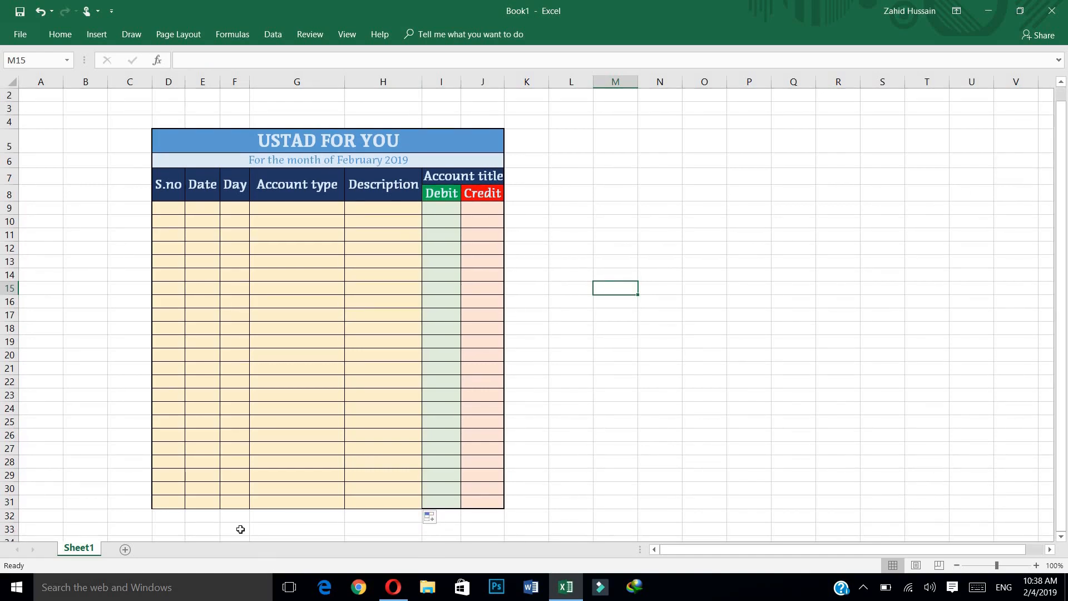
left_click_drag(172, 515, 392, 515)
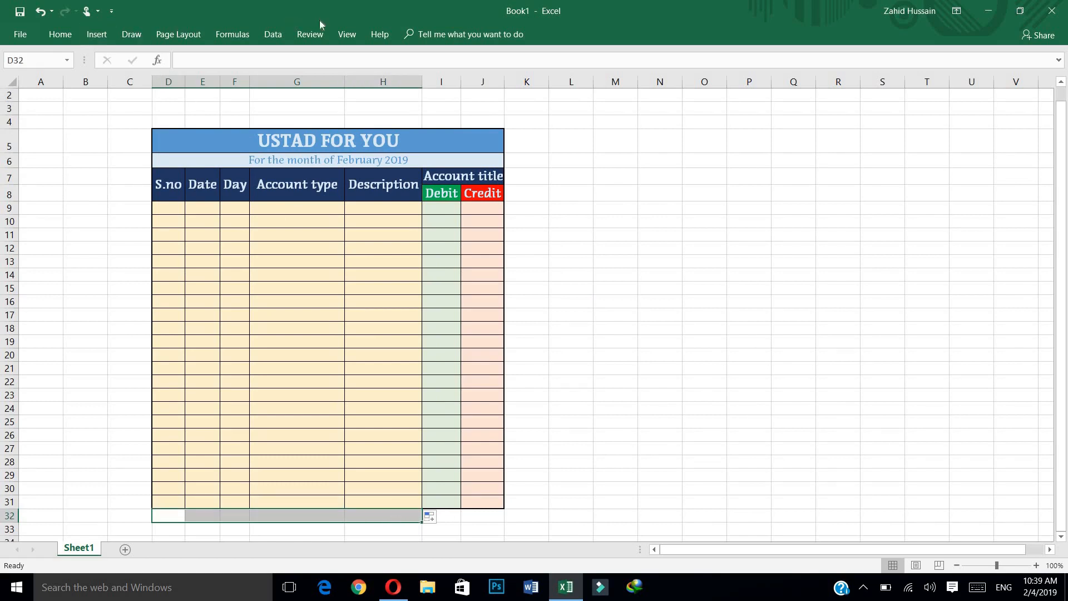
double_click(60, 34)
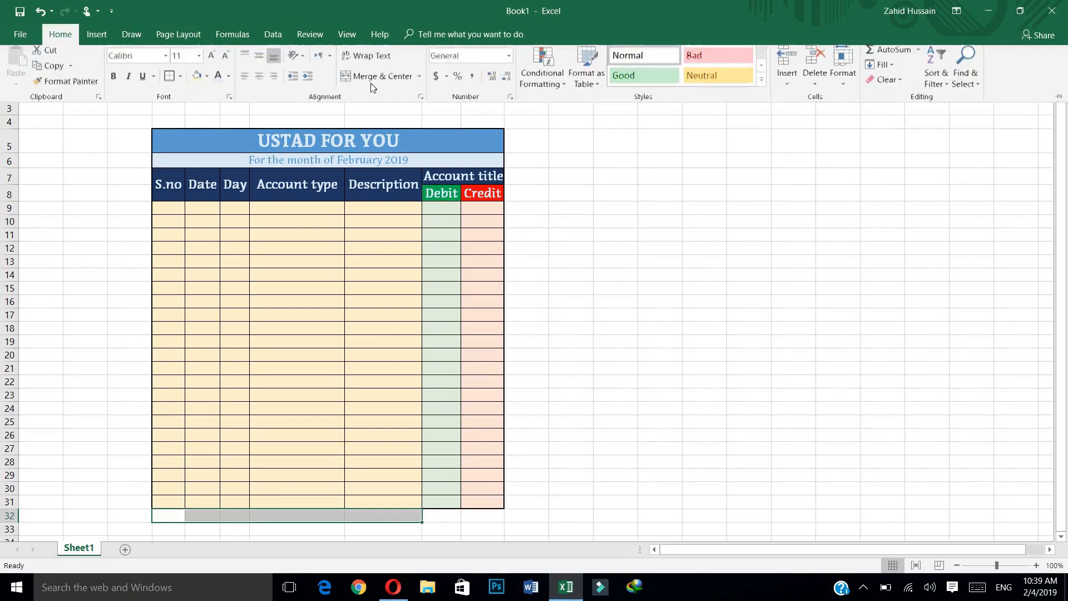
left_click(399, 83)
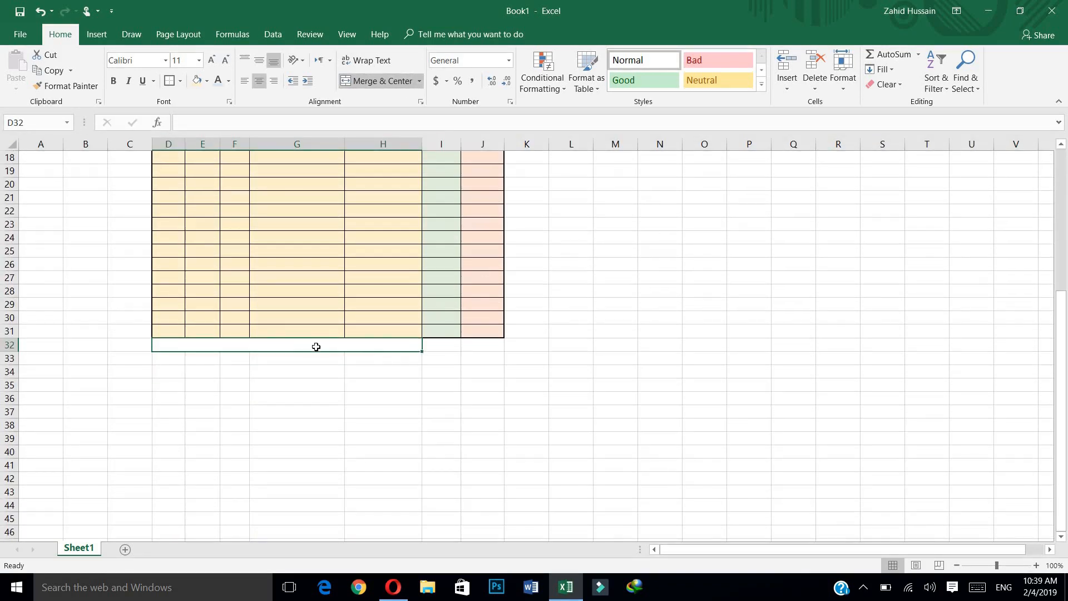
type("TOt")
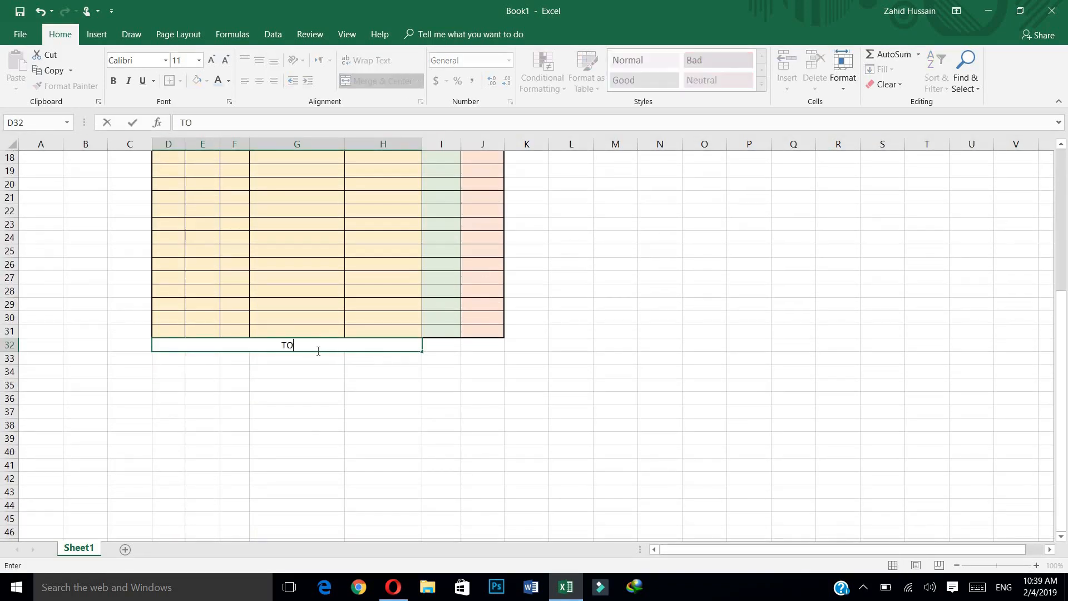
key("BackSpace")
type("ttal")
Total the Debit column in I32 with the formula =SUM(I9:I31).
left_click(445, 347)
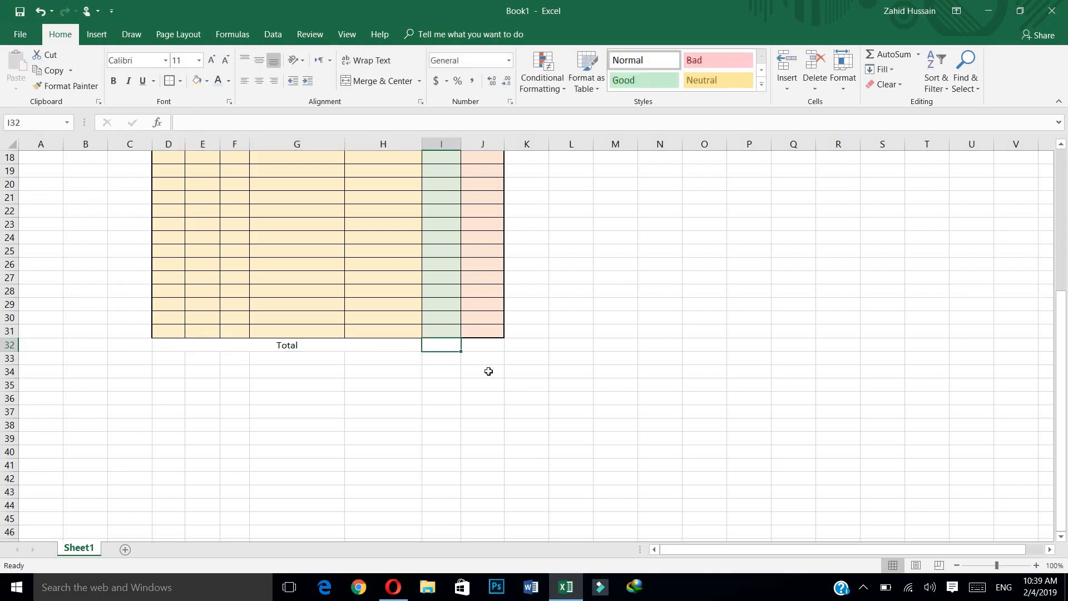
key("alt+equal")
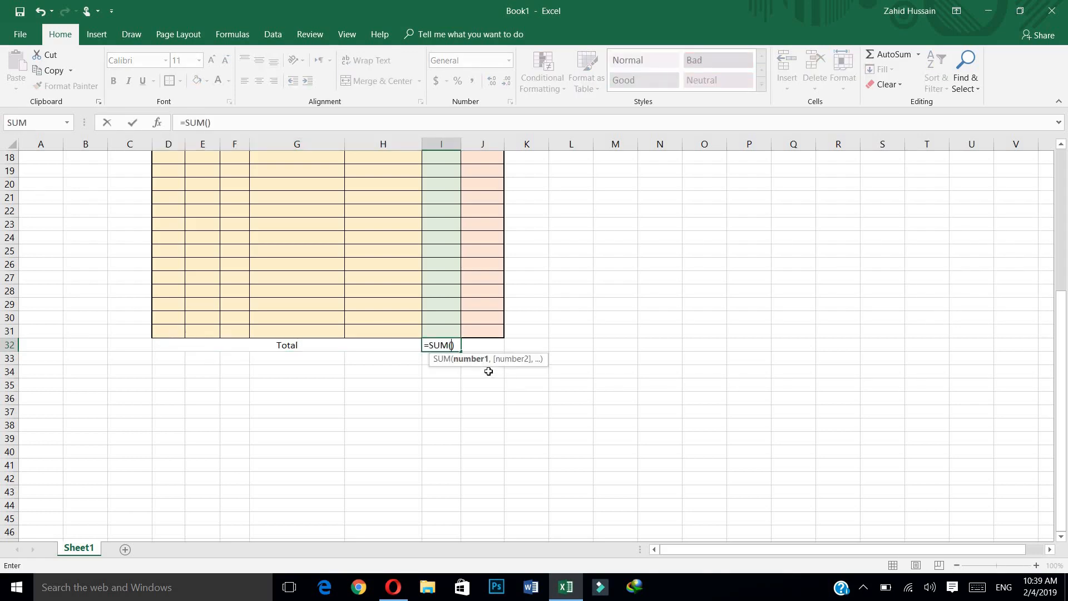
key("Up")
key("shift+Up")
key("shift+Up")
key("shift+Up")
key("shift+Up")
key("shift+Up")
key("shift+Up")
key("shift+Up")
key("shift+Up")
key("shift+Up")
key("shift+Up")
key("shift+Up")
key("shift+Up")
key("shift+Up")
key("shift+Up")
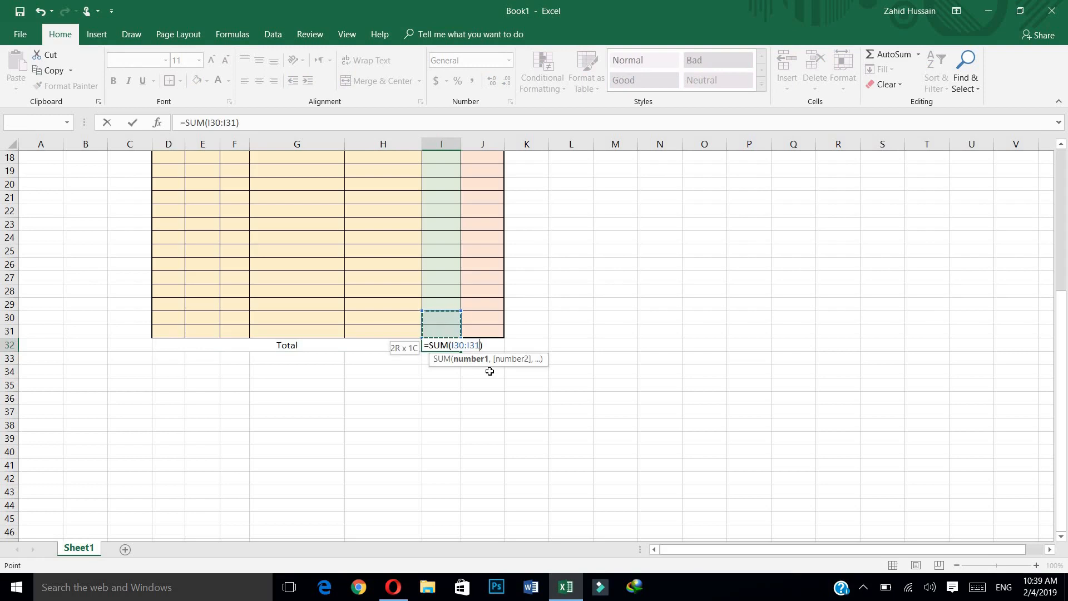
key("shift+Up")
key("shift+Up")
key("shift+Up")
key("shift+Up")
key("shift+Up")
key("shift+Up")
key("shift+Up")
key("shift+Up")
key("shift+Up")
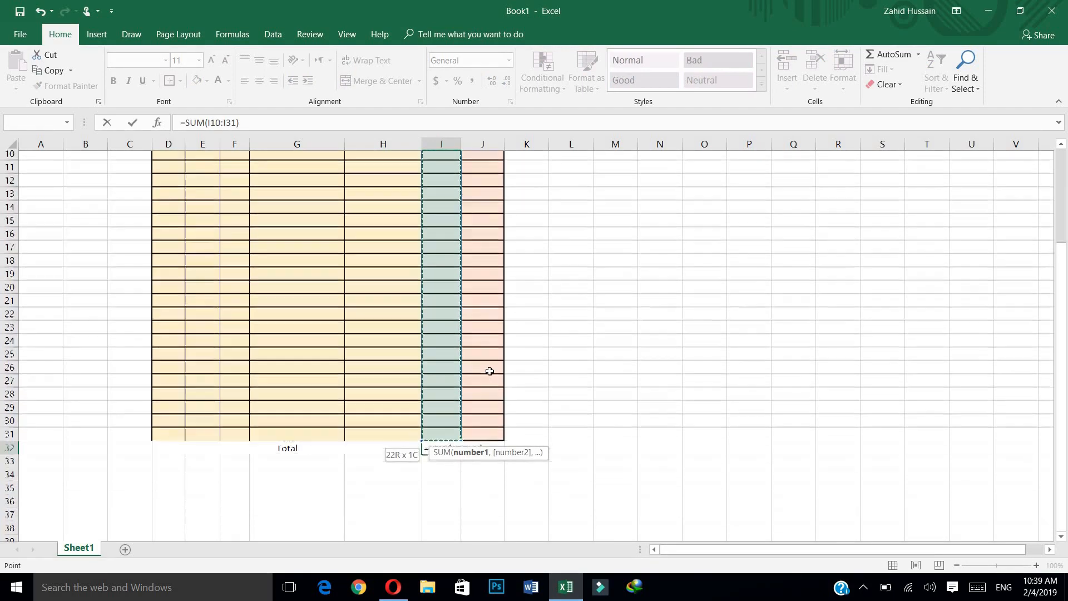
key("shift+Up")
key("shift+Down")
key("shift+Down")
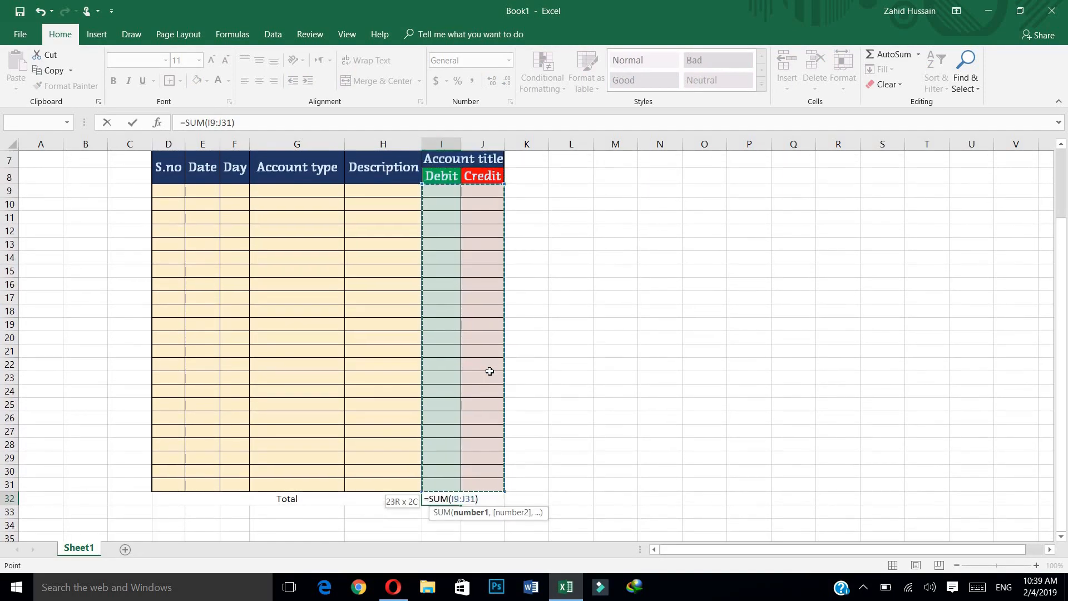
key("shift+Left")
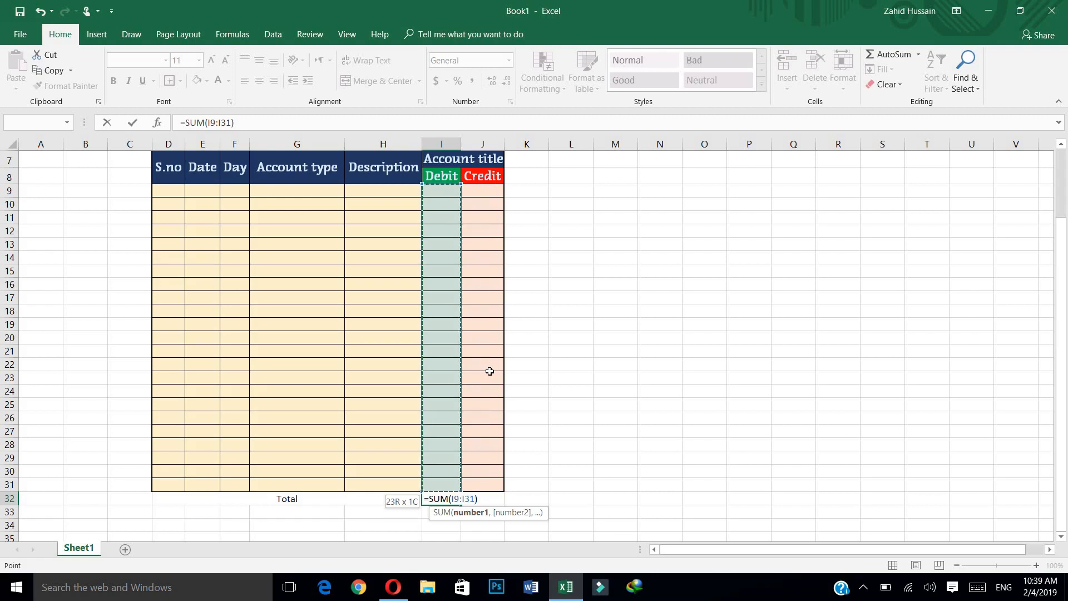
key("Return")
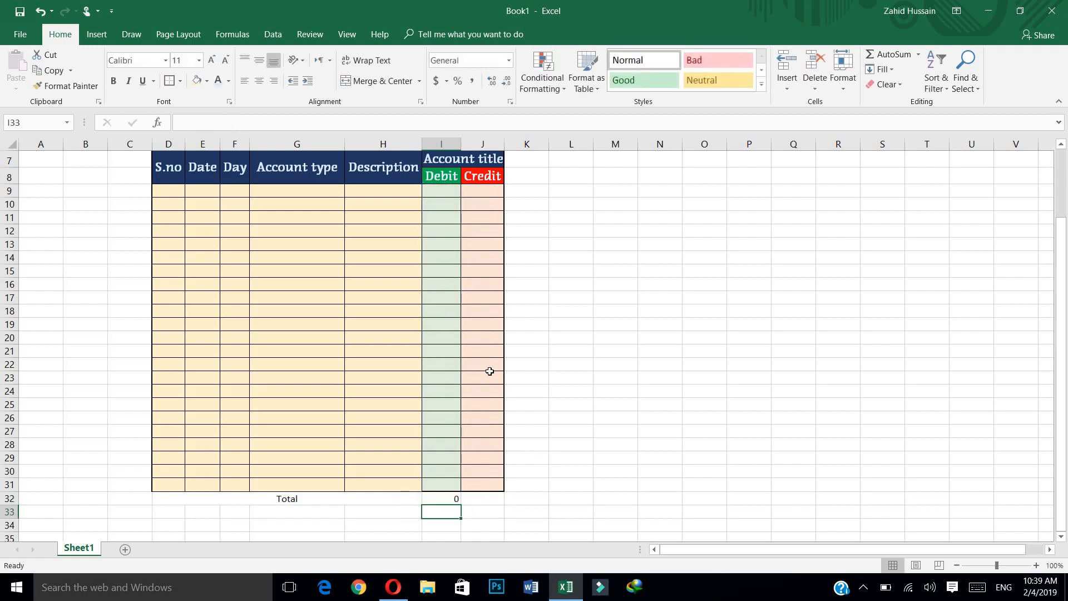
Enter a SUM formula in J32 that totals the Credit cells above it.
key("Up")
key("Right")
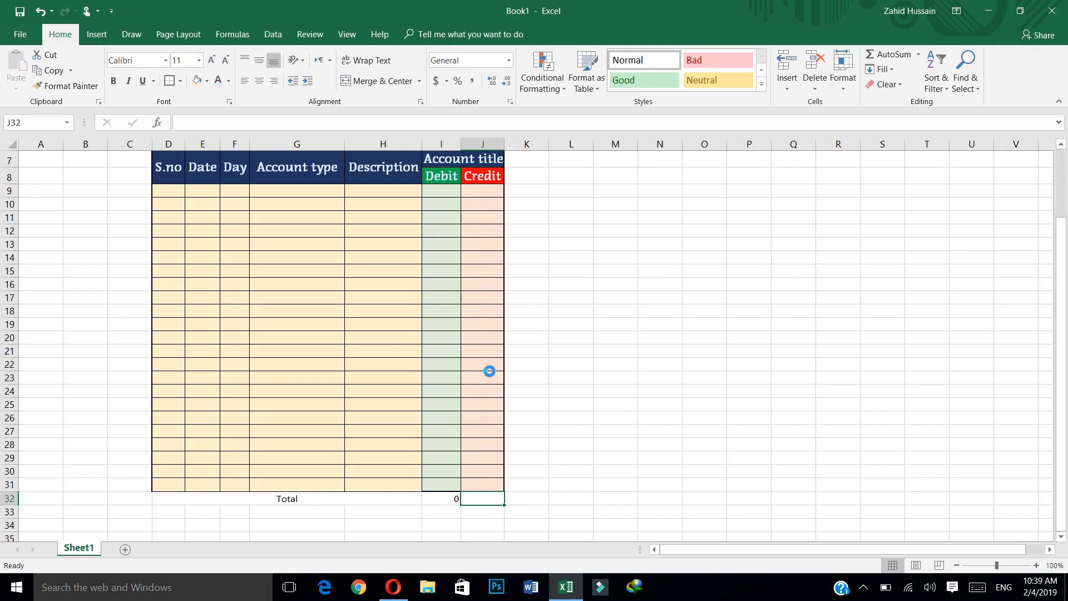
key("alt+equal")
key("Up")
key("Right")
key("Down")
key("Down")
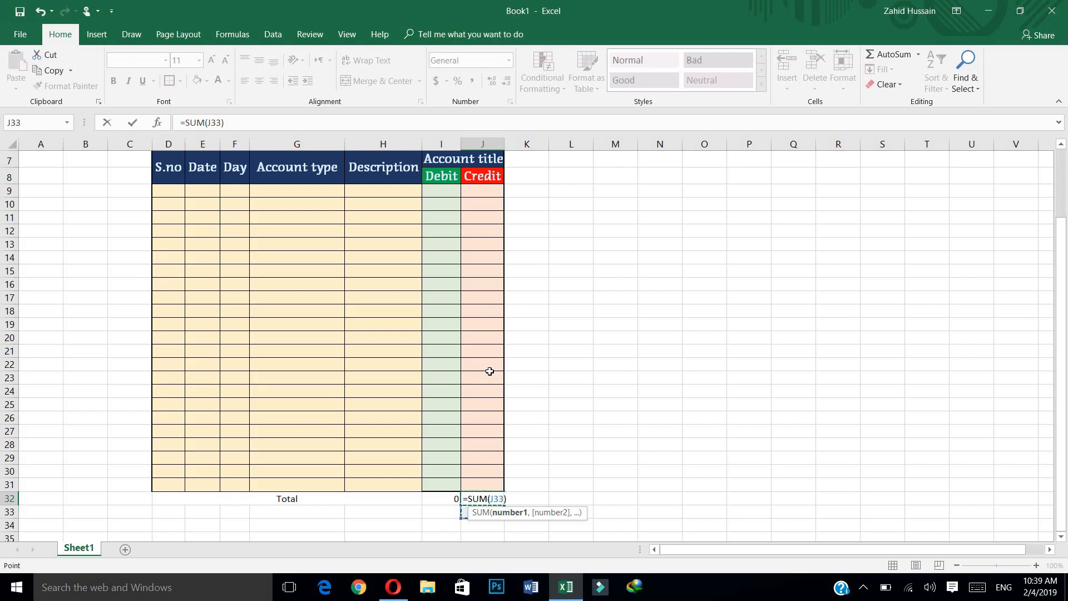
key("Up")
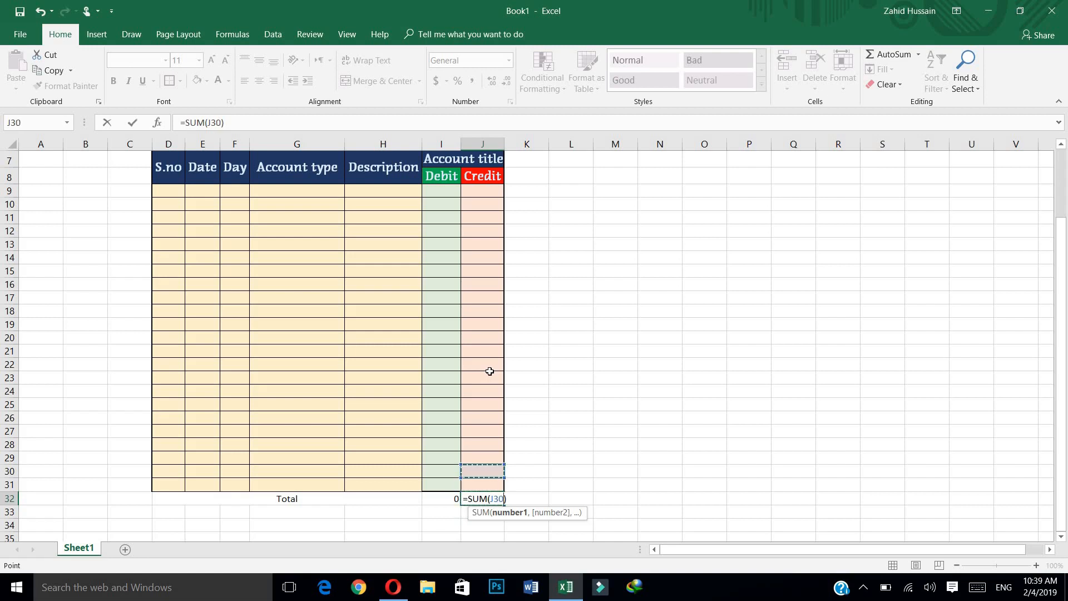
key("Up")
key("Down")
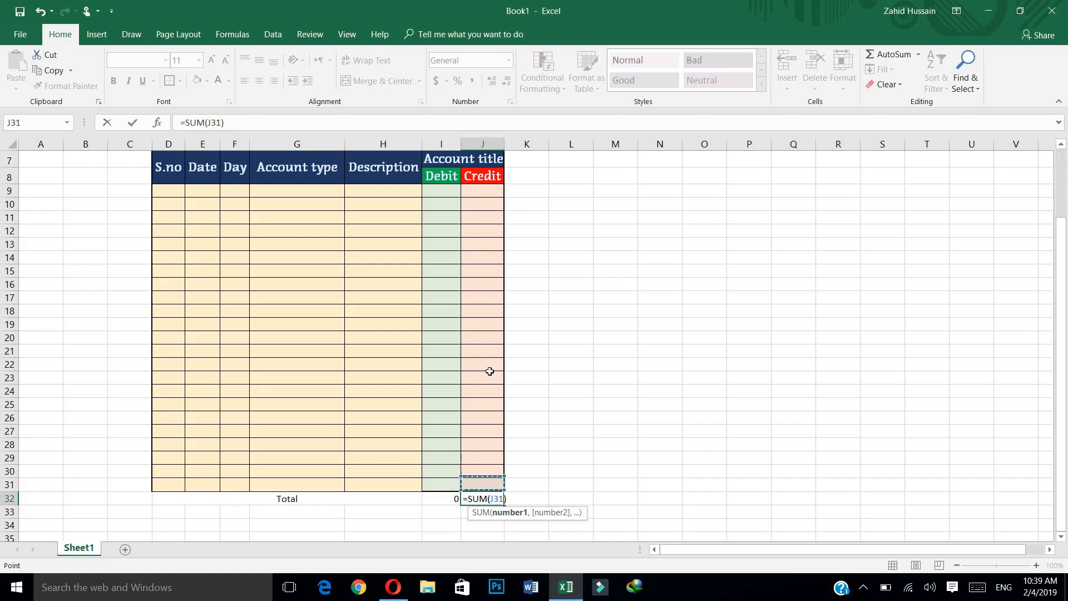
key("shift+Up")
key("shift+Up")
key("shift+Up")
key("shift+Up")
key("shift+Up")
key("shift+Up")
key("shift+Up")
key("shift+Up")
key("shift+Up")
key("shift+Up")
key("shift+Up")
key("shift+Up")
key("shift+Up")
key("shift+Up")
key("shift+Up")
key("shift+Up")
key("shift+Up")
key("shift+Up")
key("shift+Up")
key("shift+Up")
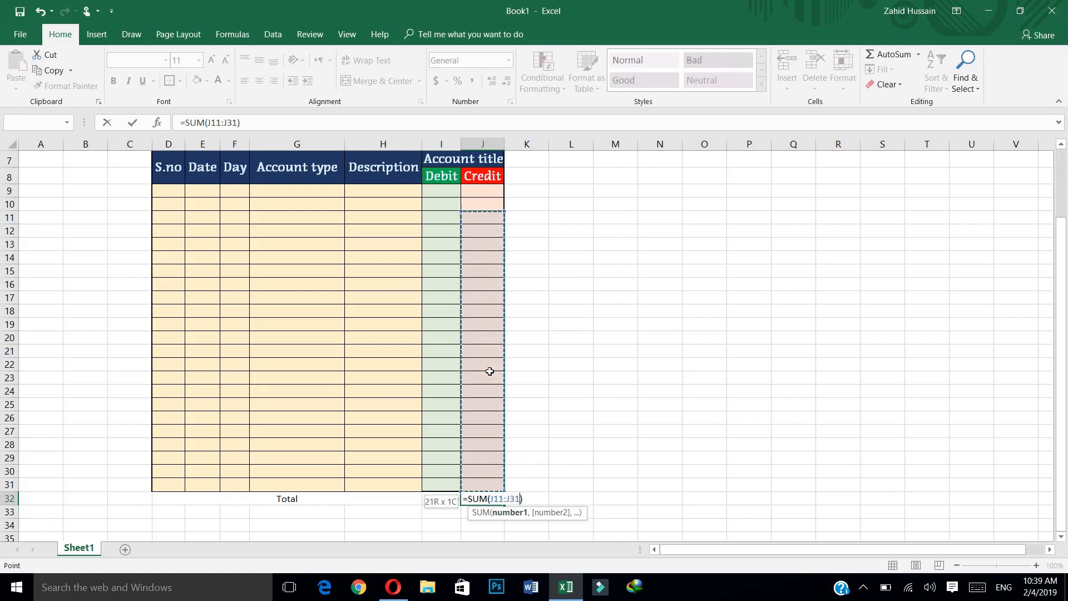
key("Return")
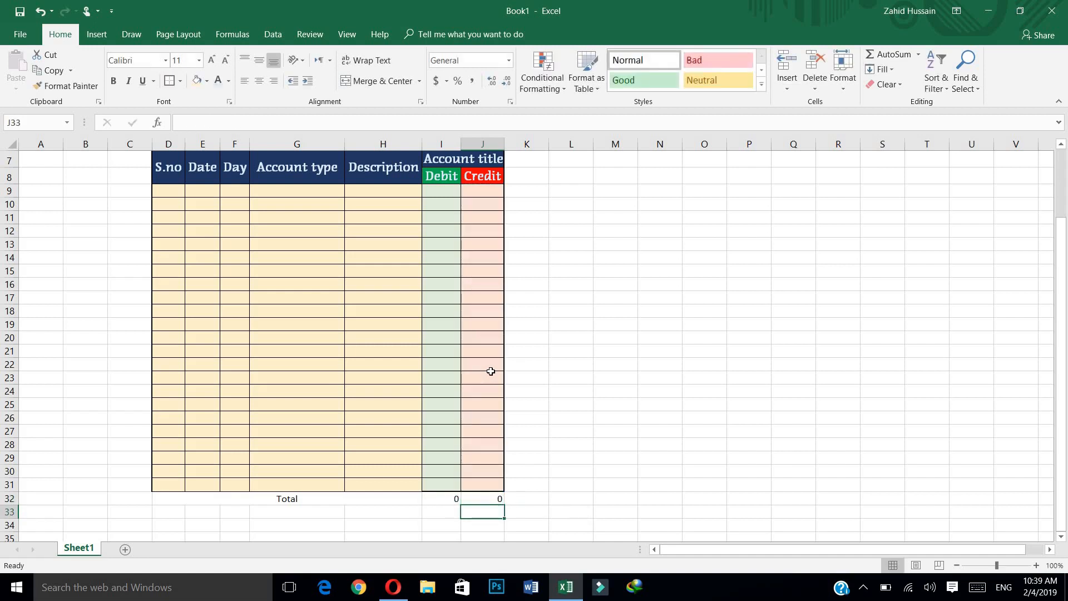
Merge and center I33:J33 below the two totals and enter the formula =I32-J32 in it.
left_click_drag(448, 513, 471, 511)
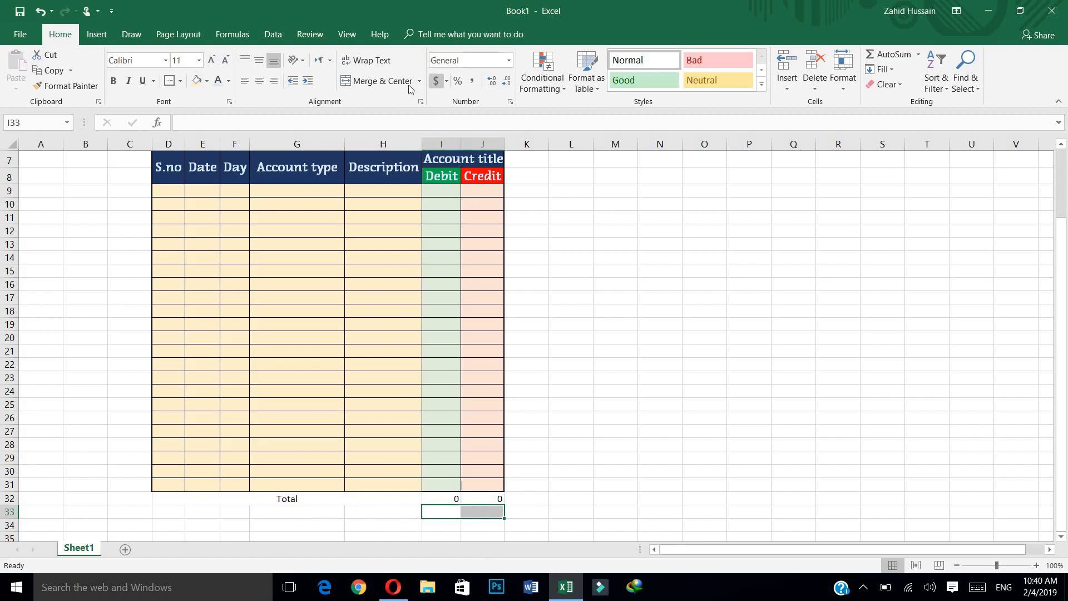
left_click(378, 81)
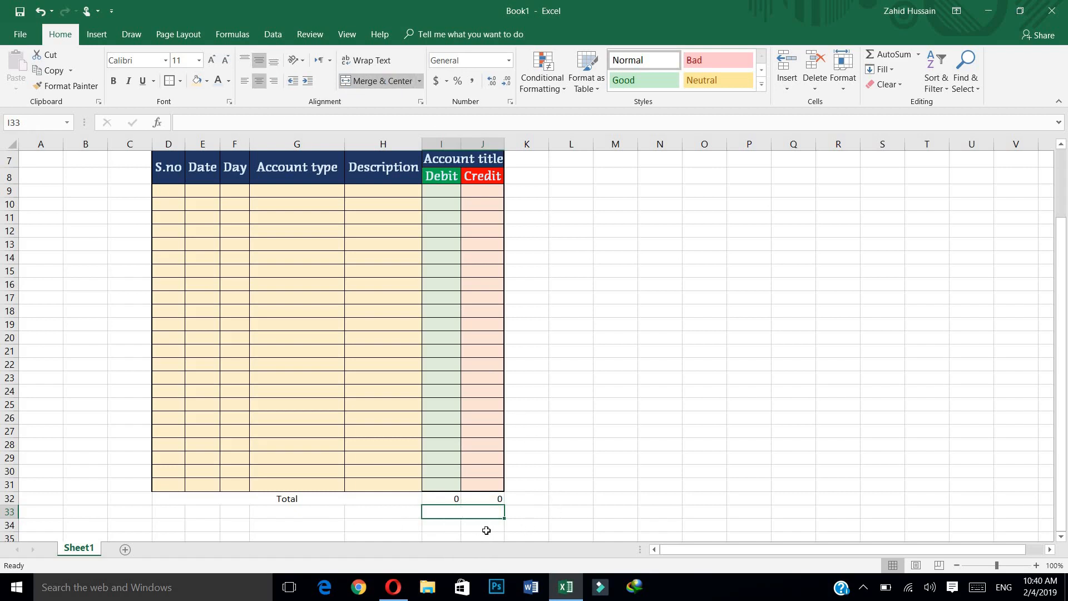
type("=")
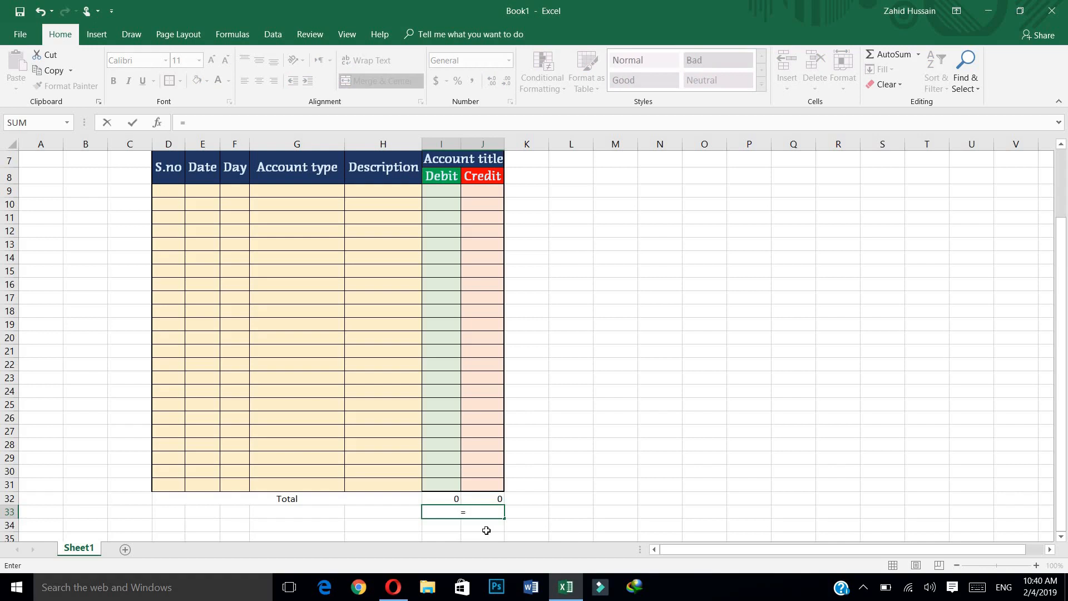
key("Up")
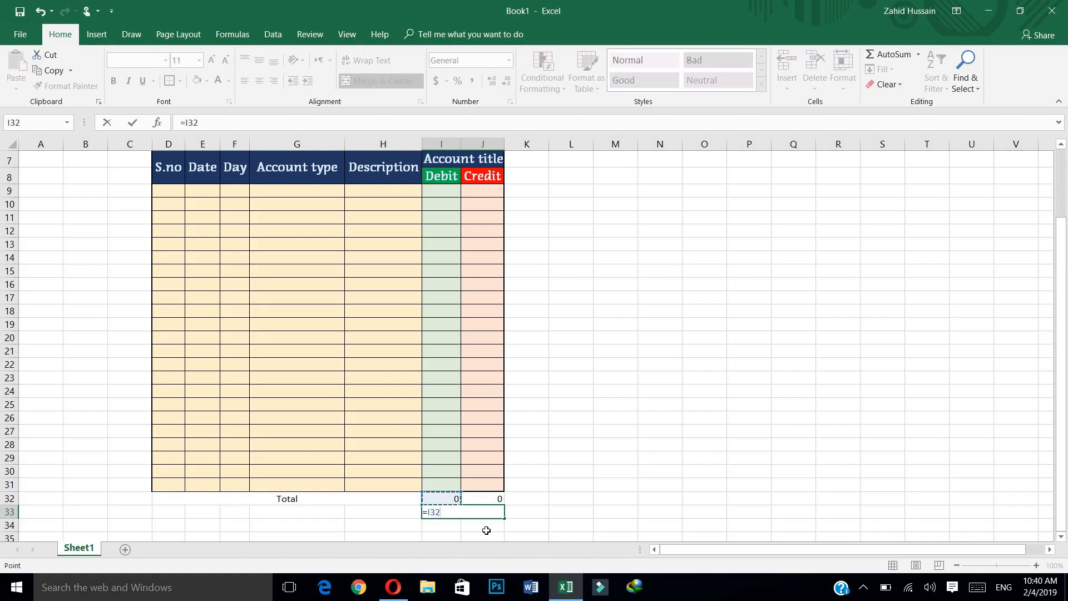
type("-")
left_click(495, 500)
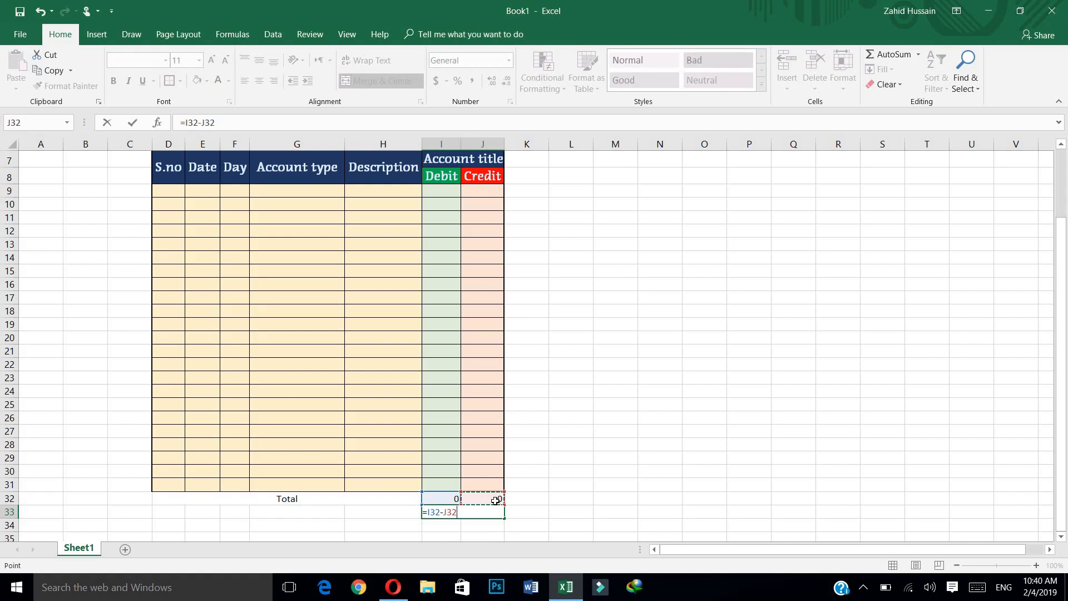
key("Return")
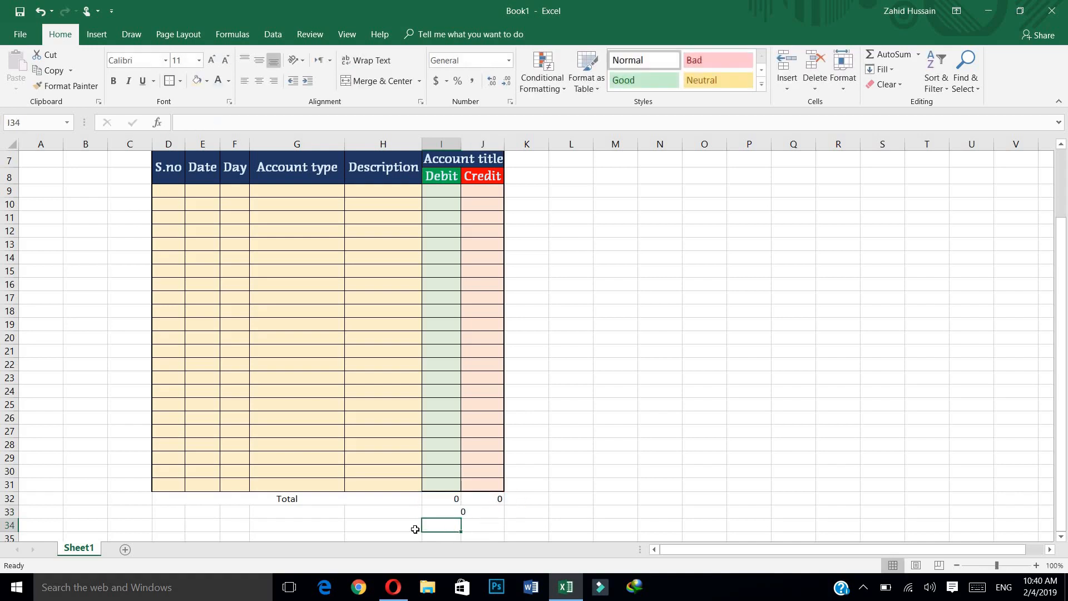
Merge and center D33:H33 below the Total label and enter Balance in the merged cell.
scroll(414, 525, "down", 1)
left_click_drag(162, 464, 365, 464)
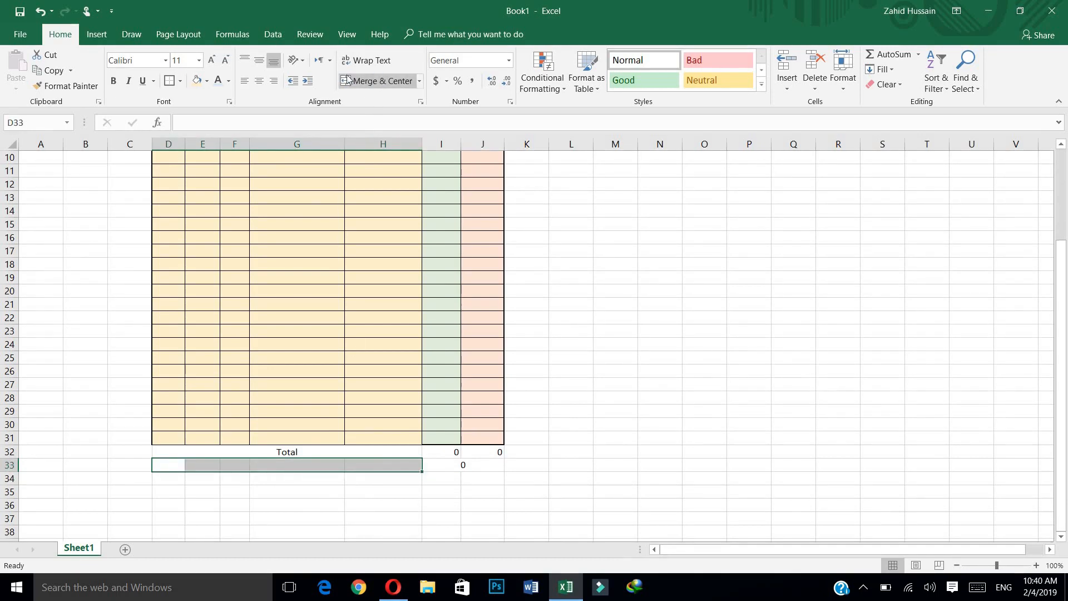
left_click(379, 82)
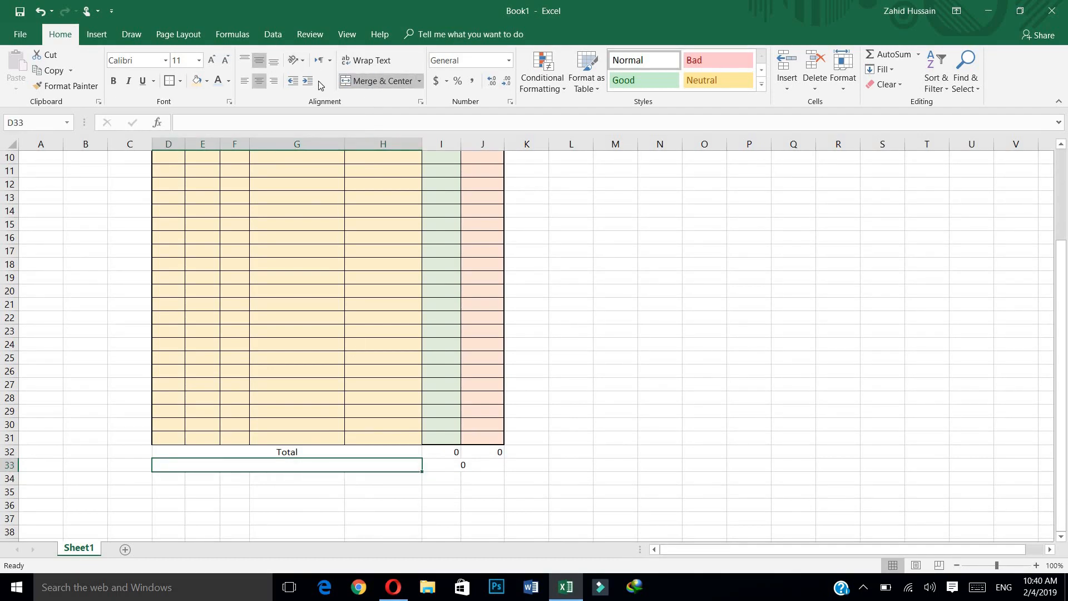
type("Balance")
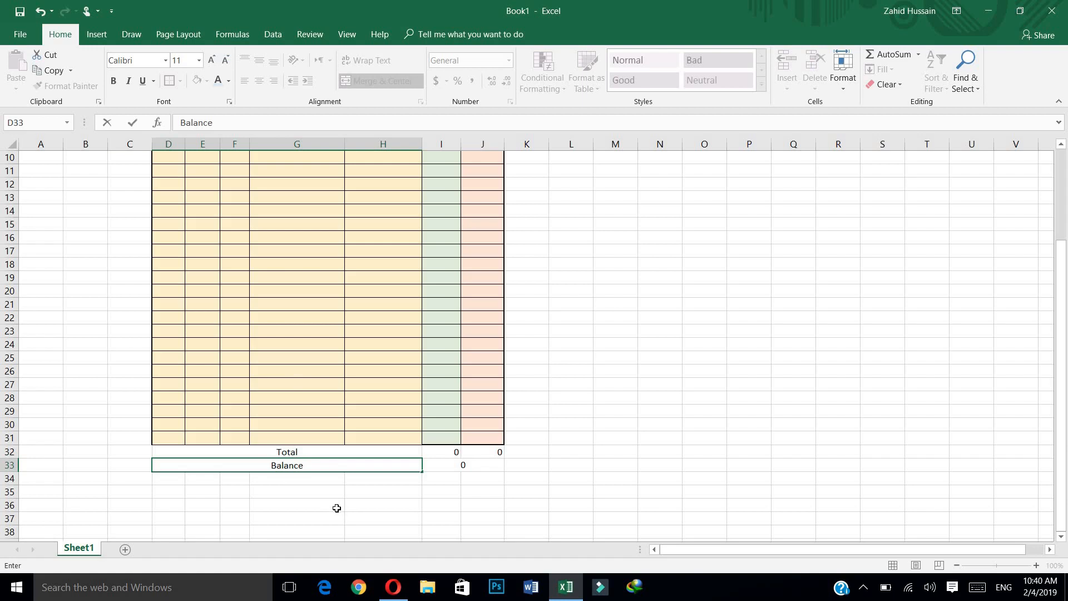
Merge across the two rows below Balance, once for D34:H35 and once for I34:J35.
scroll(337, 508, "down", 1)
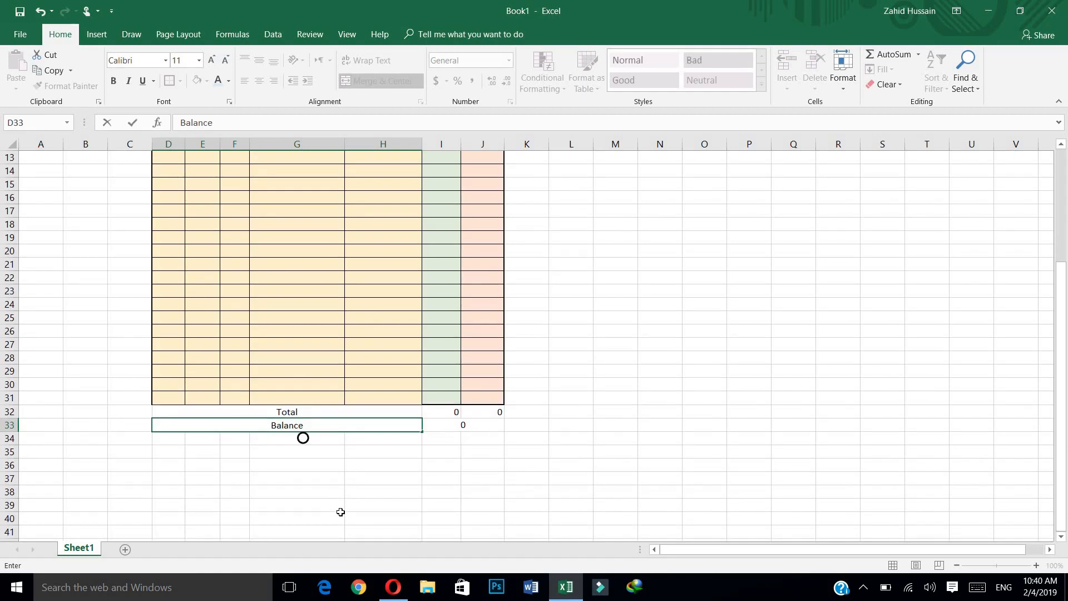
scroll(339, 508, "down", 1)
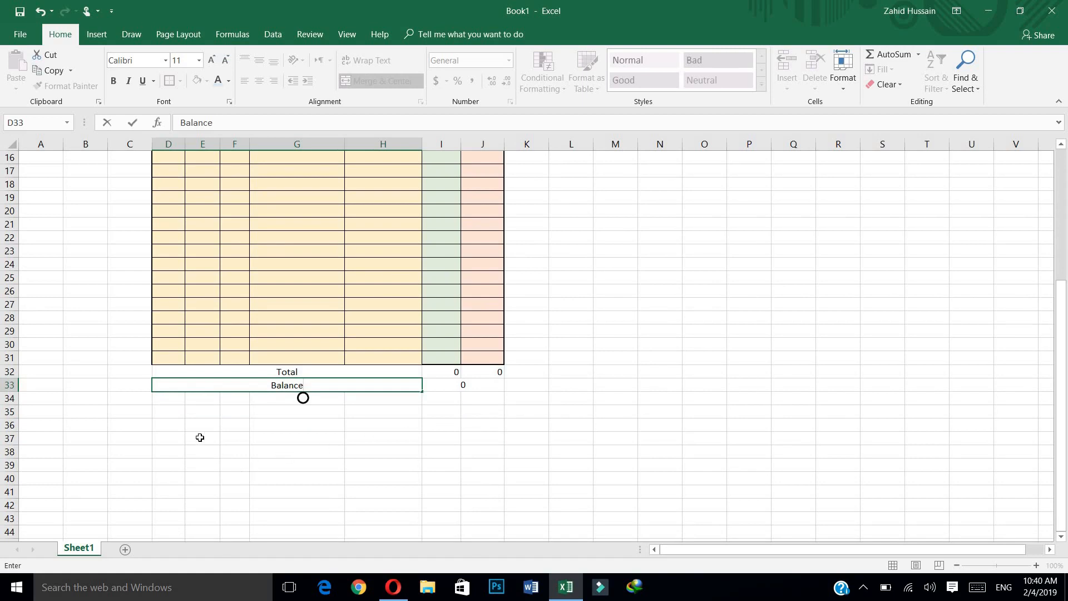
left_click_drag(164, 400, 396, 410)
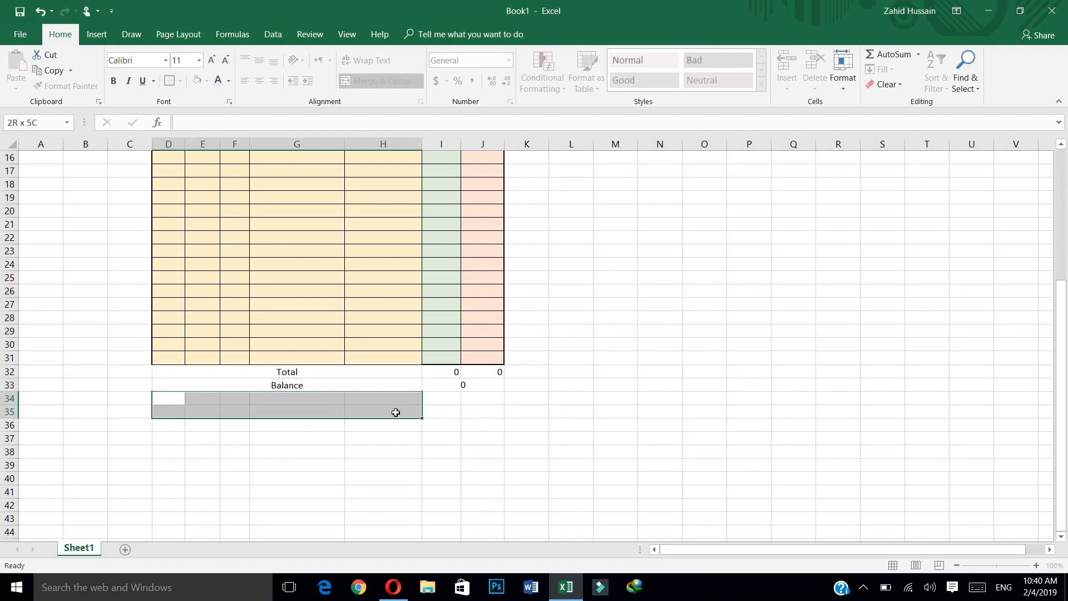
left_click(420, 81)
left_click(393, 115)
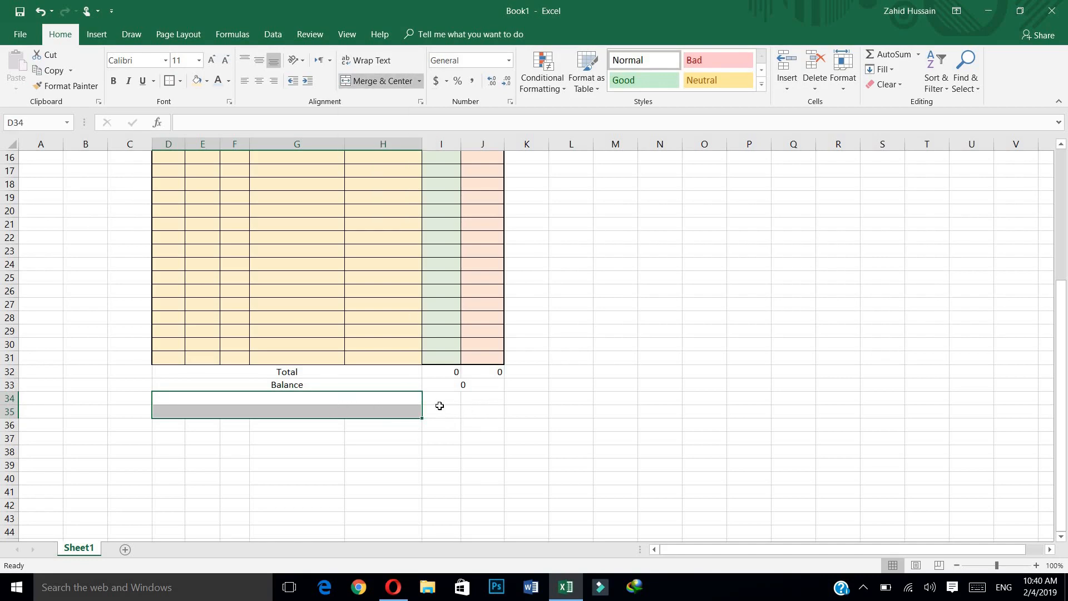
left_click_drag(438, 399, 472, 413)
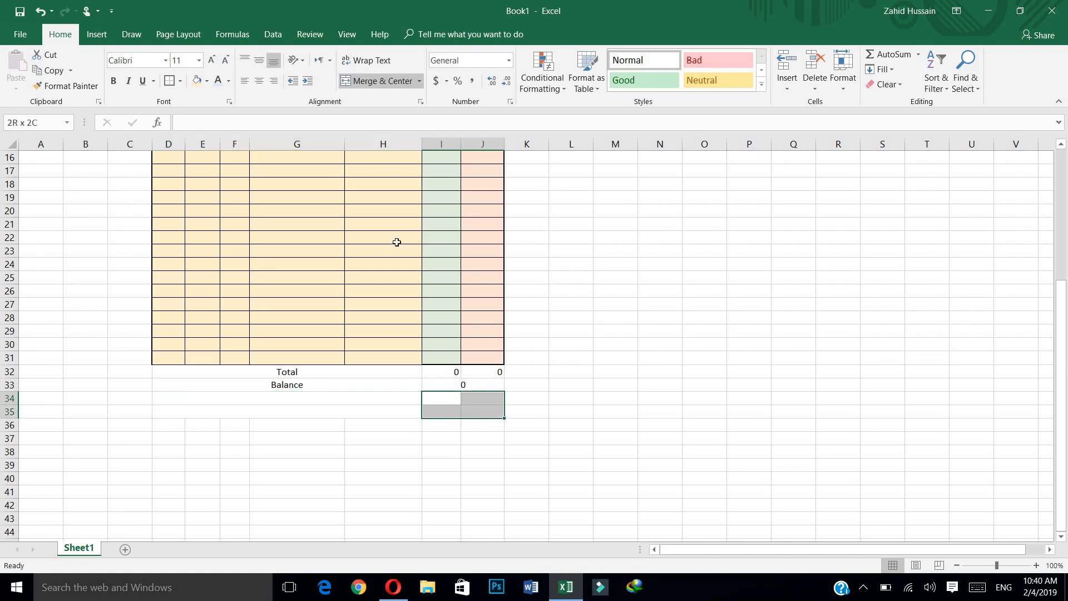
left_click(418, 81)
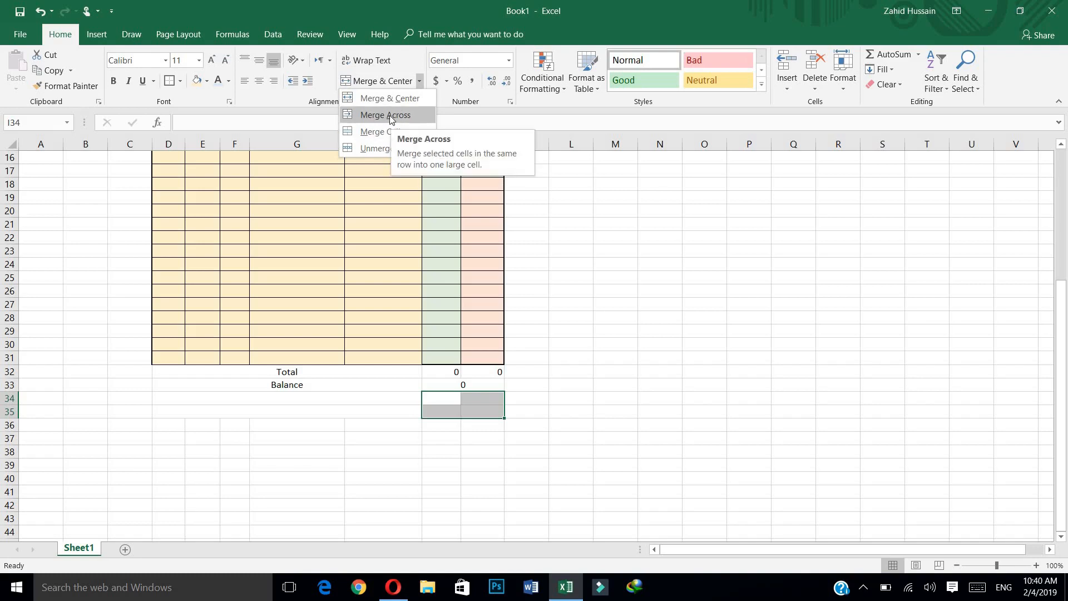
left_click(388, 115)
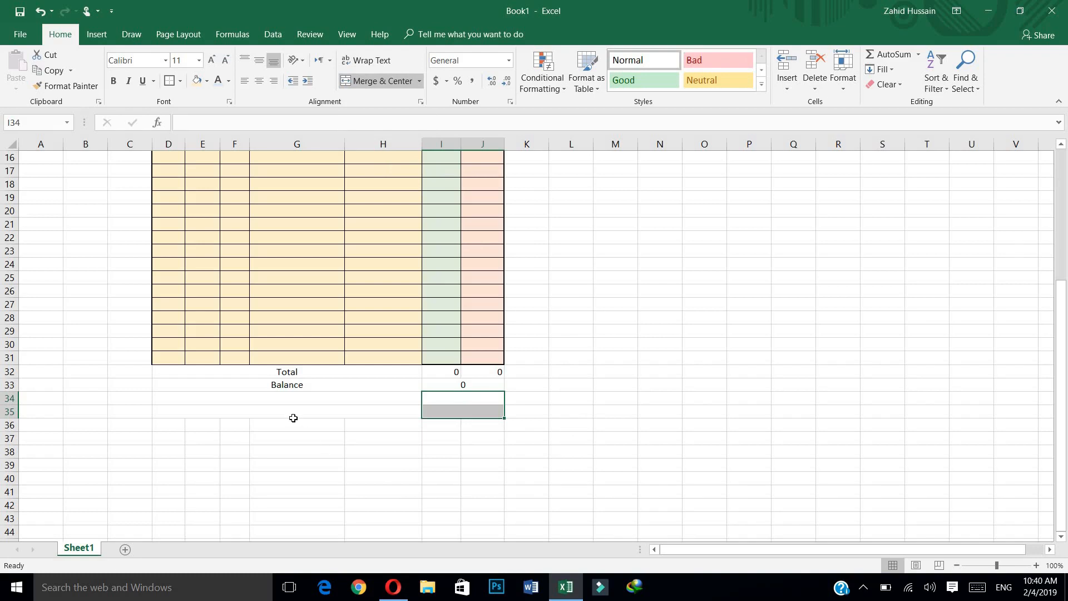
Label the merged cells D34 and D35 below Balance as Partner 01 and Partner 02.
left_click(324, 399)
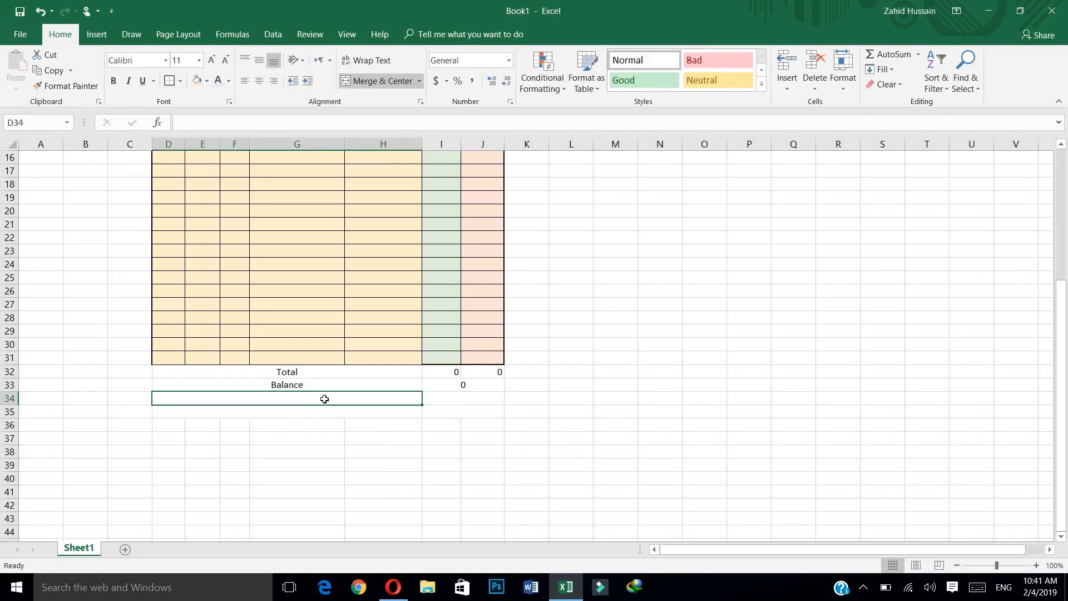
type("Par")
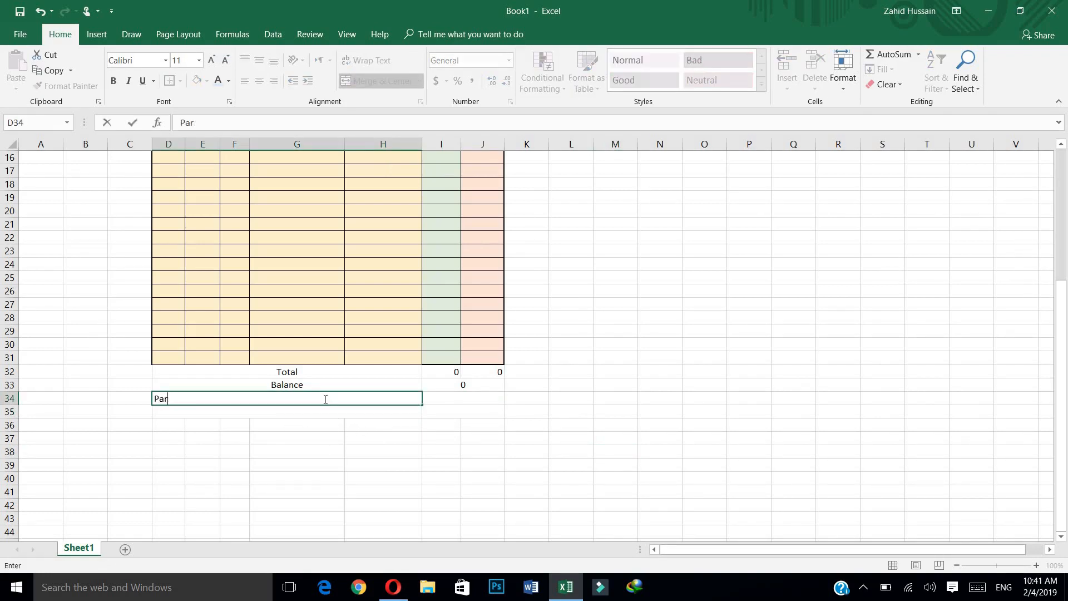
type("tner 01")
key("Tab")
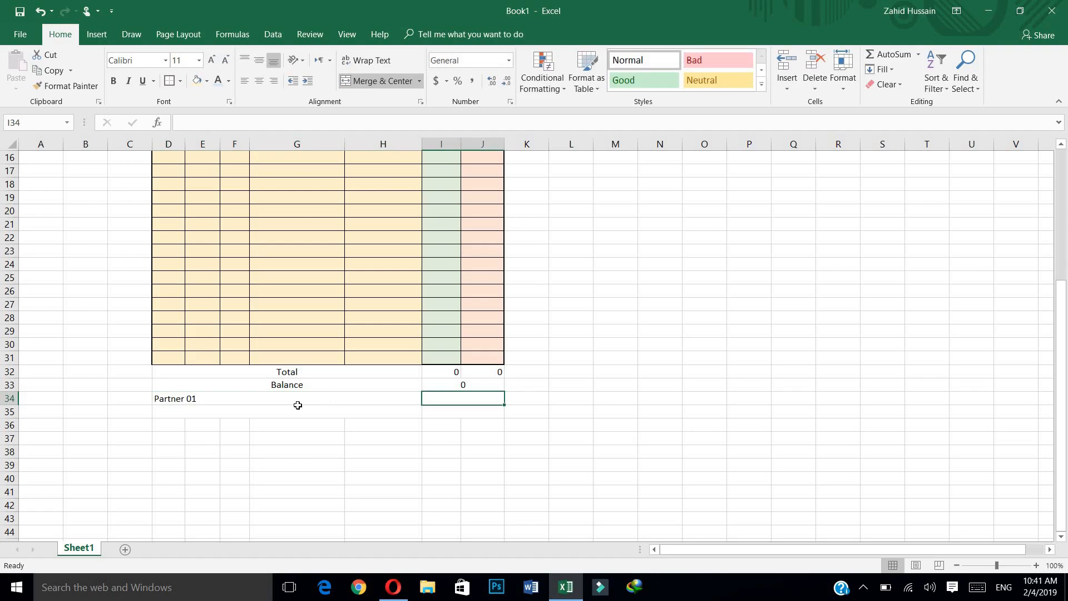
left_click(216, 412)
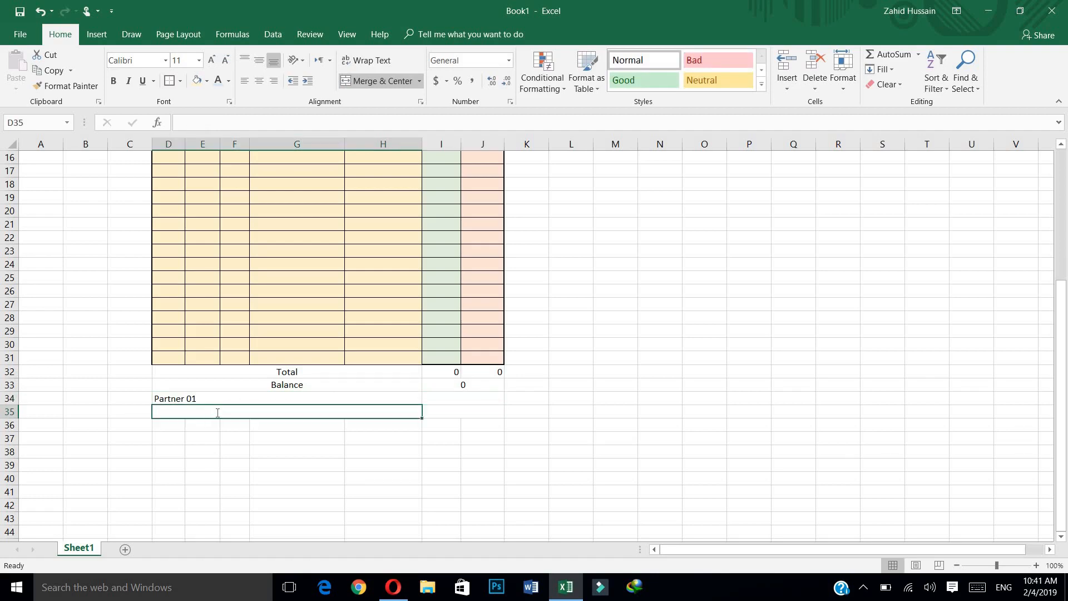
type("Partner")
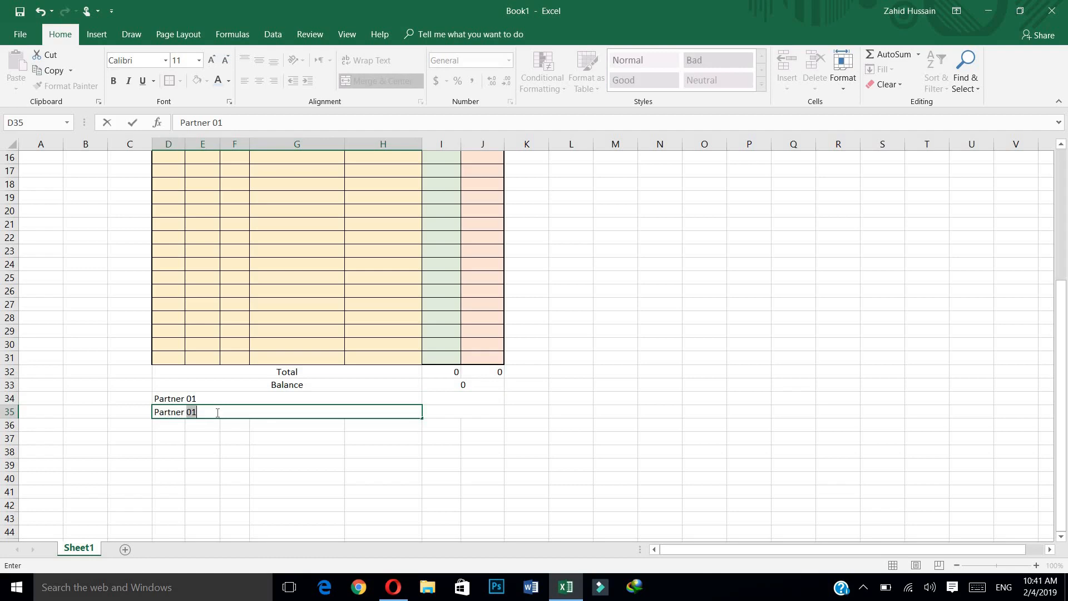
type(" 02")
Calculate Partner 01's share of the balance in I34 with the formula =I33*60%.
left_click(459, 397)
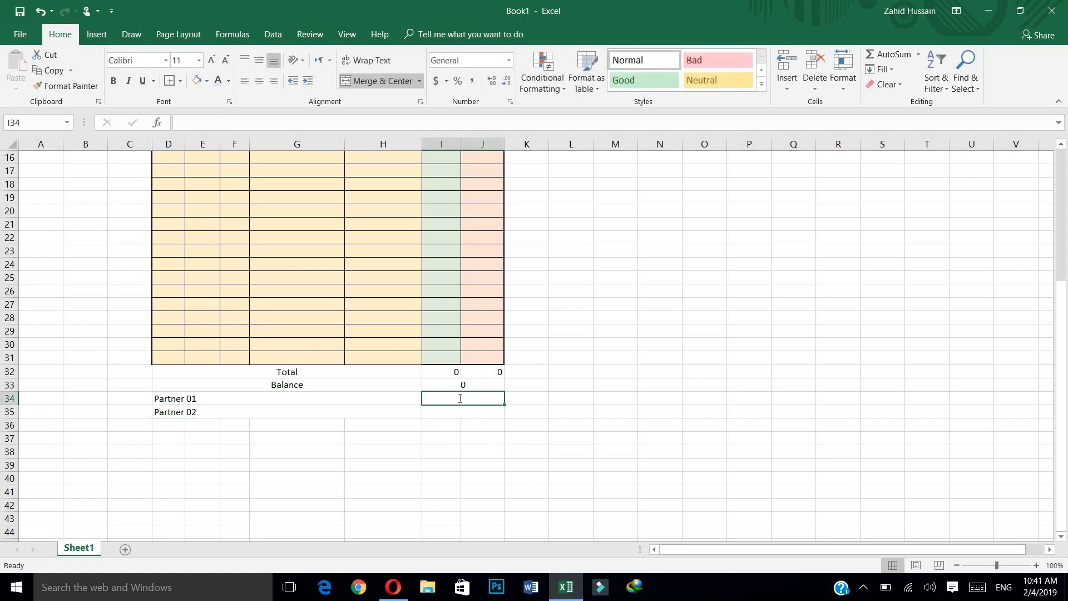
type("=")
key("Up")
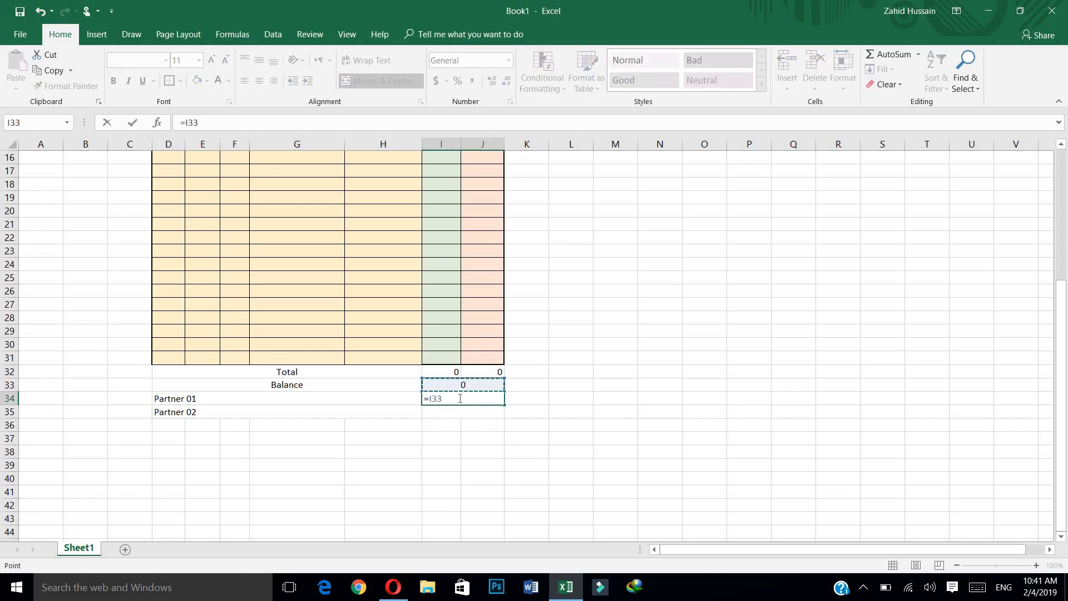
type("*60%")
key("Return")
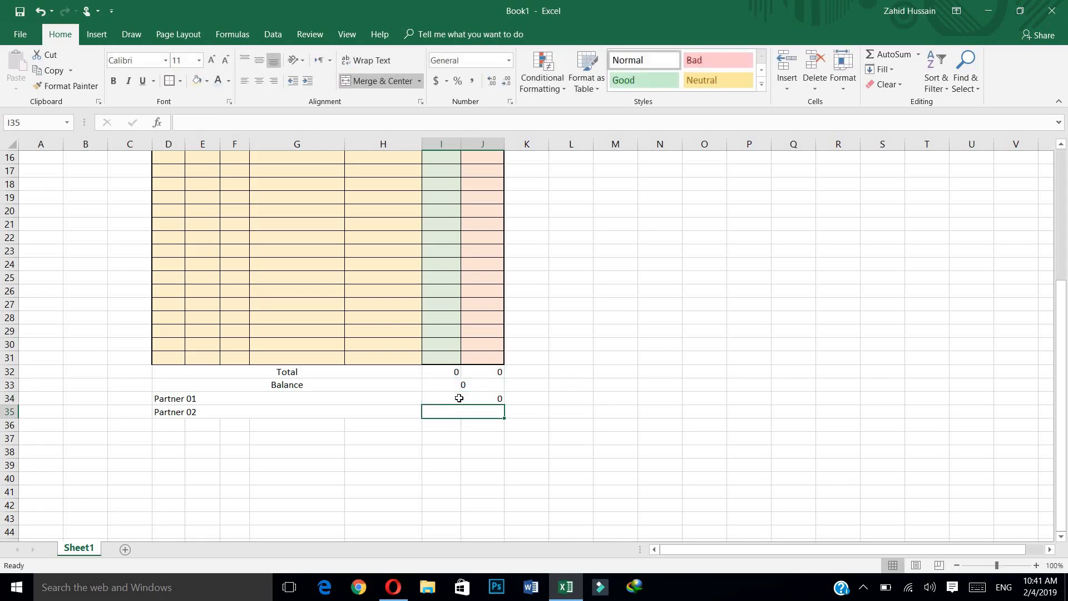
Calculate Partner 02's share of the balance in I35 with the formula =I33*40%.
type("=")
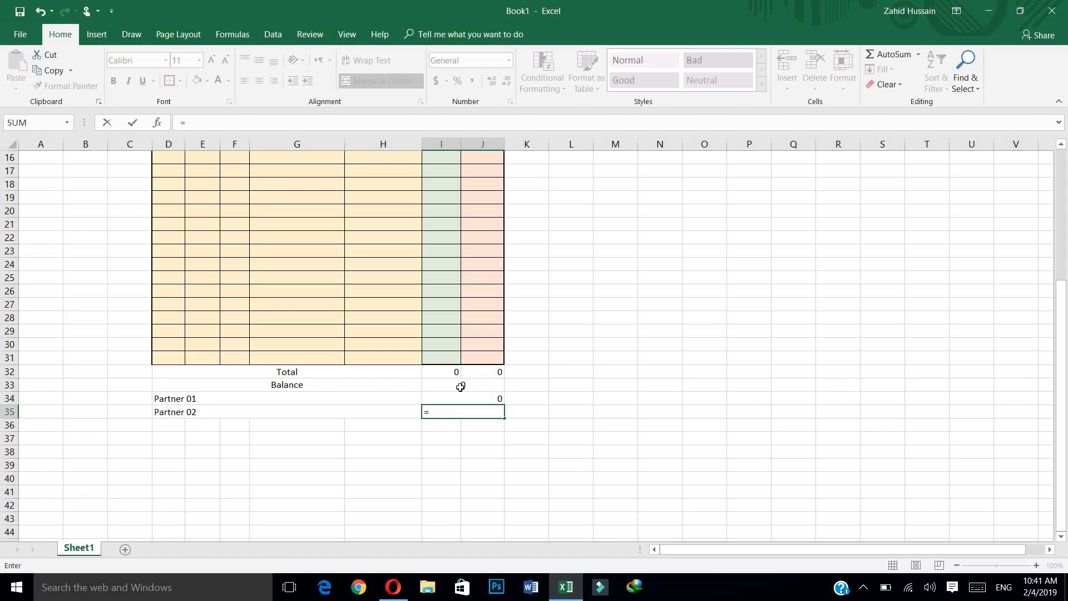
left_click(460, 386)
type("*")
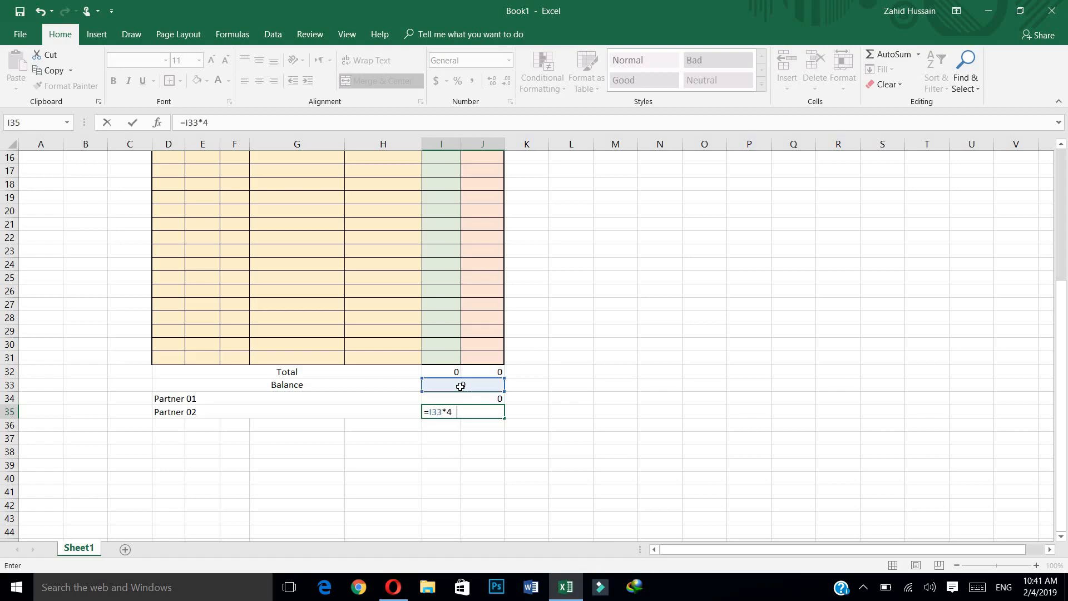
type("40%")
key("Return")
Center the amounts in I32:J35 horizontally and vertically, and middle-align and left-align the labels in D32:H35.
left_click_drag(451, 372, 489, 410)
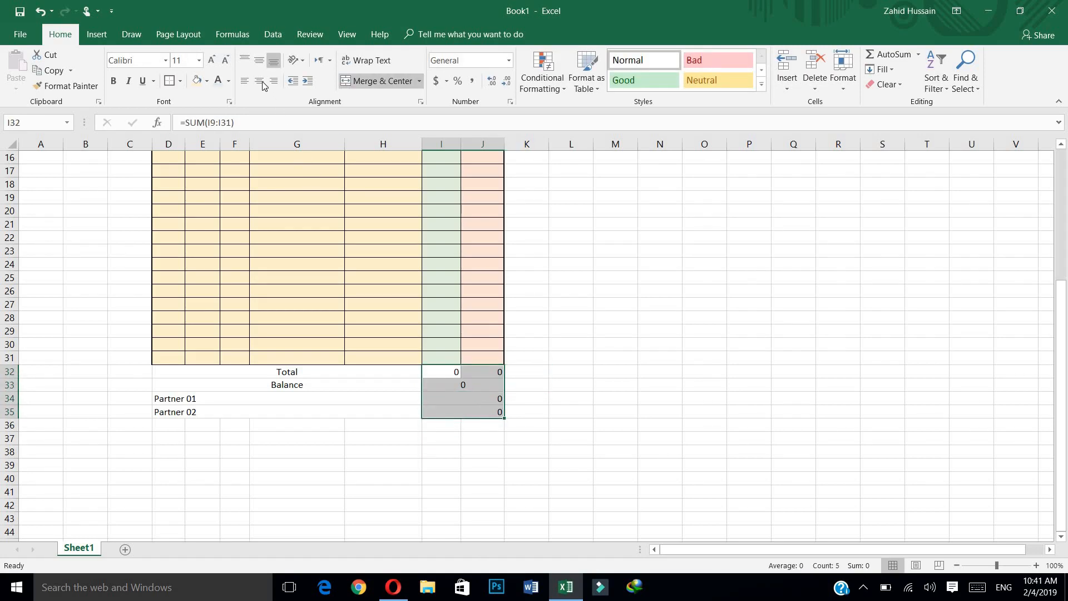
left_click(259, 60)
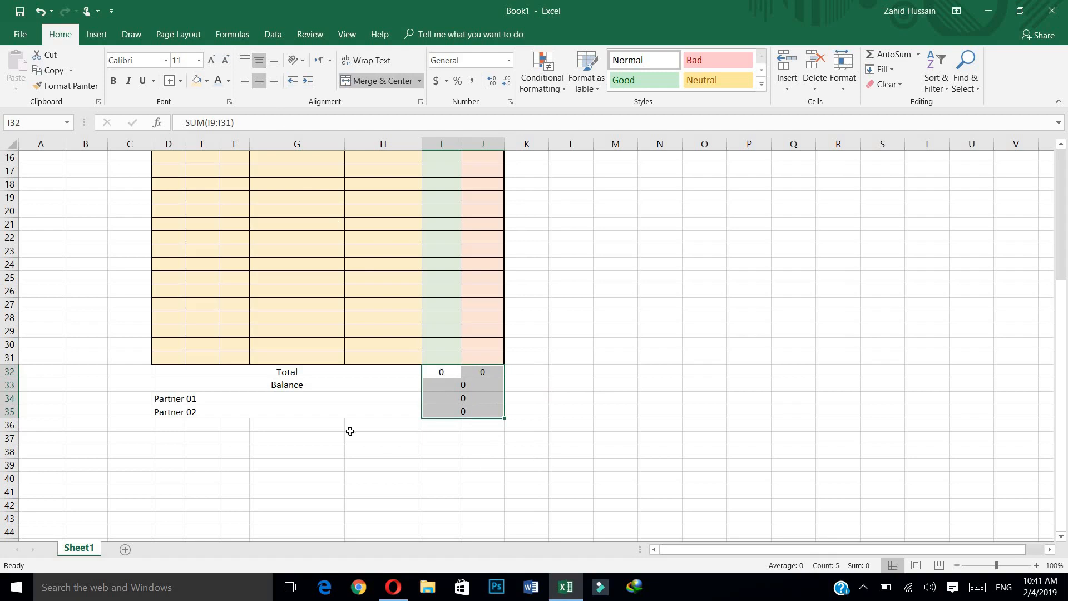
left_click_drag(251, 380, 256, 412)
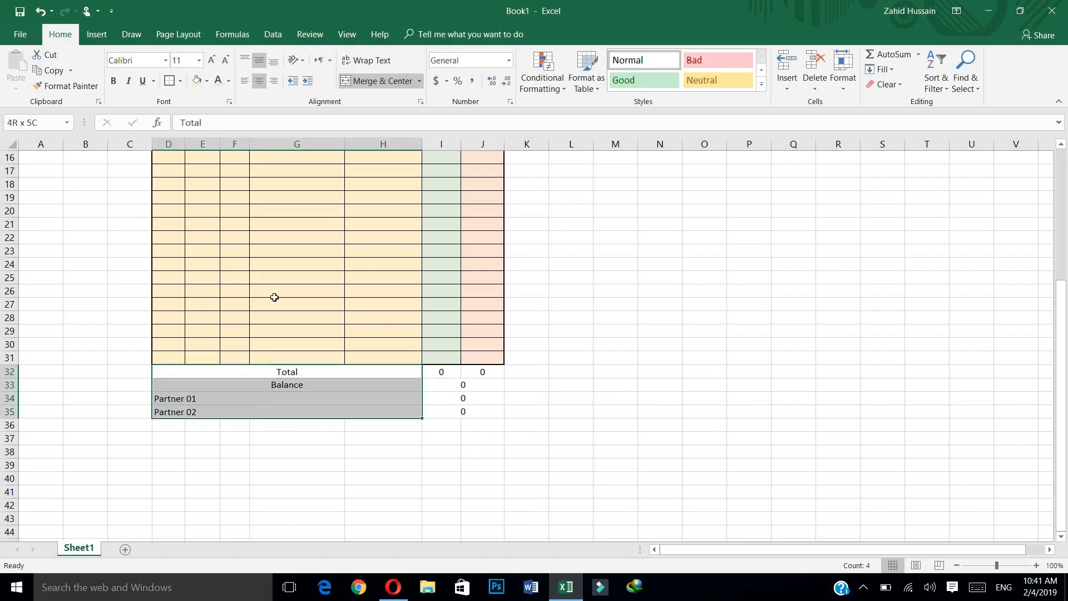
left_click(260, 59)
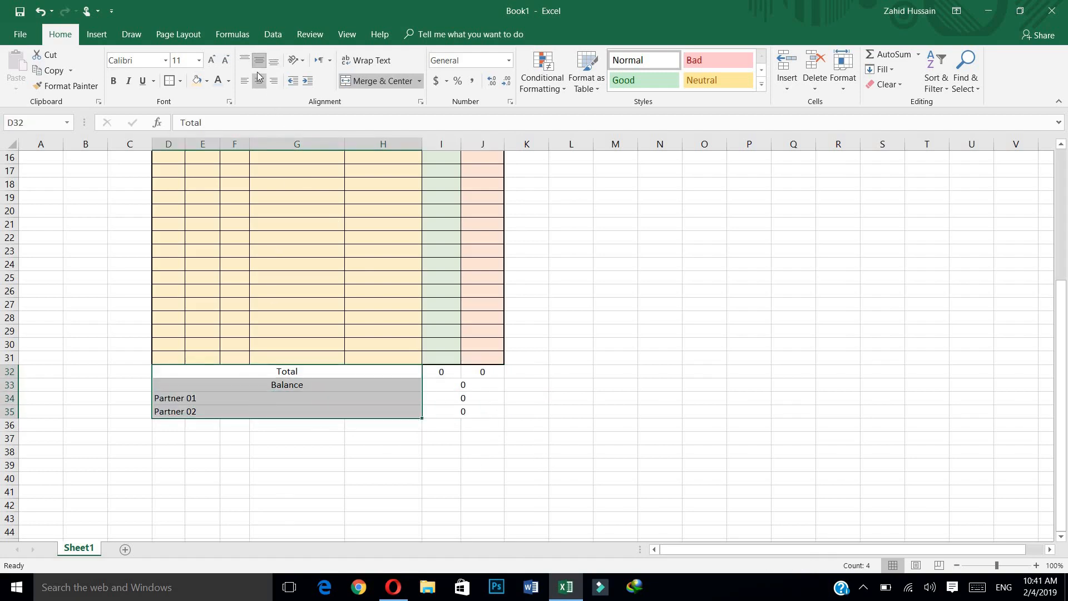
left_click(259, 81)
left_click(259, 81)
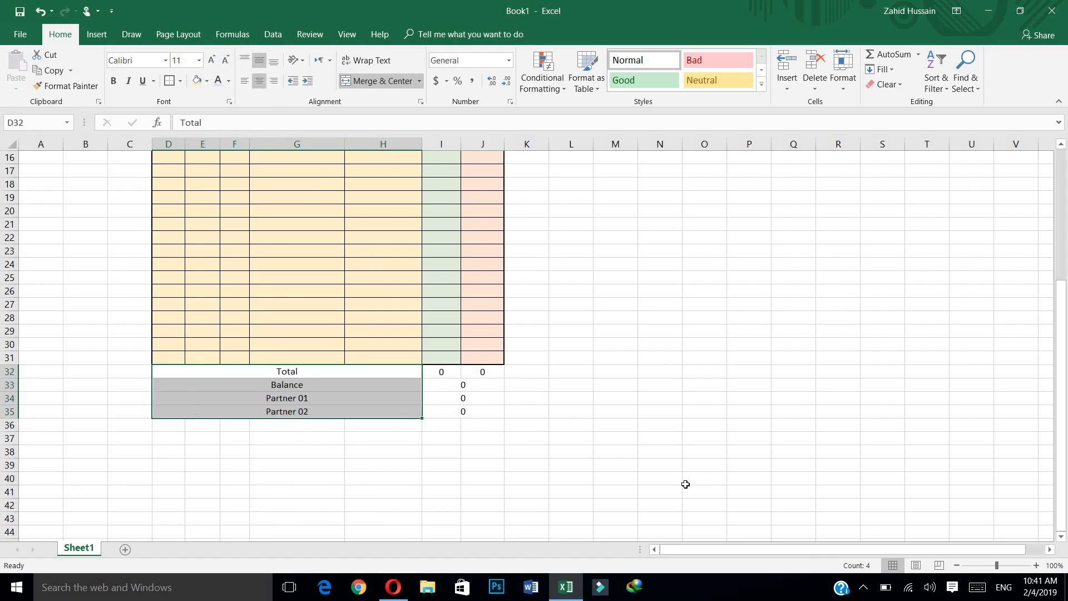
left_click(245, 82)
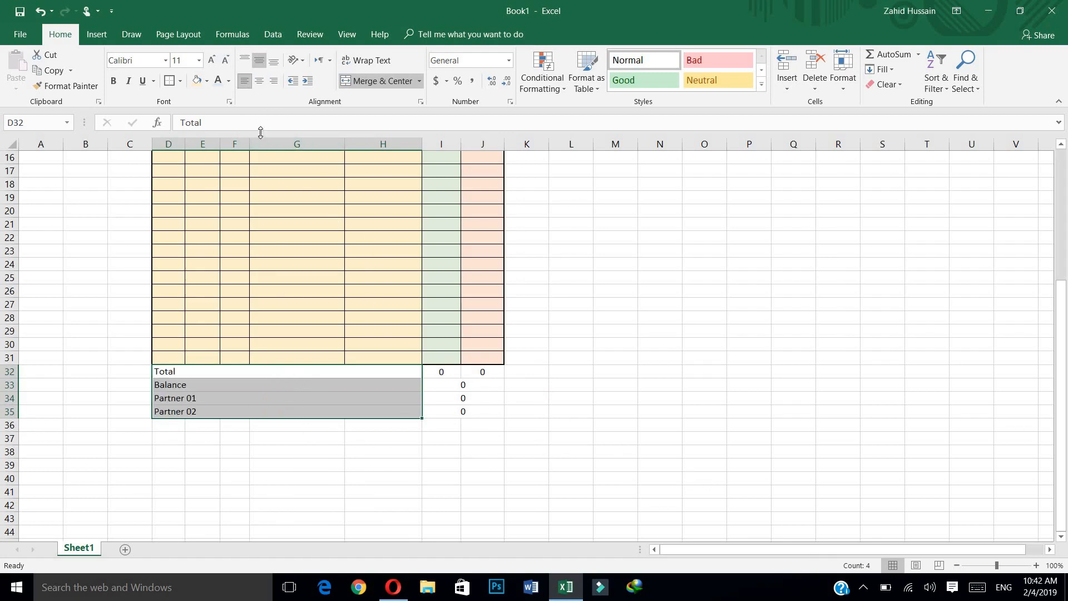
Format the Total, Balance and partner labels in D32:H35 as bold Acuta Light at size 14.
left_click(212, 60)
left_click(212, 60)
left_click(114, 82)
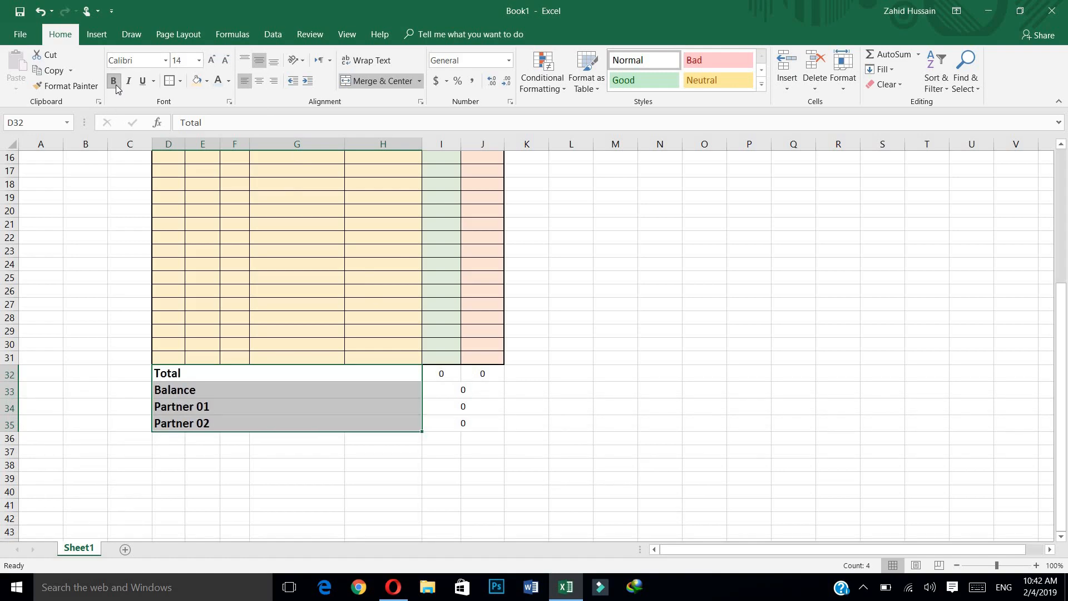
left_click(166, 61)
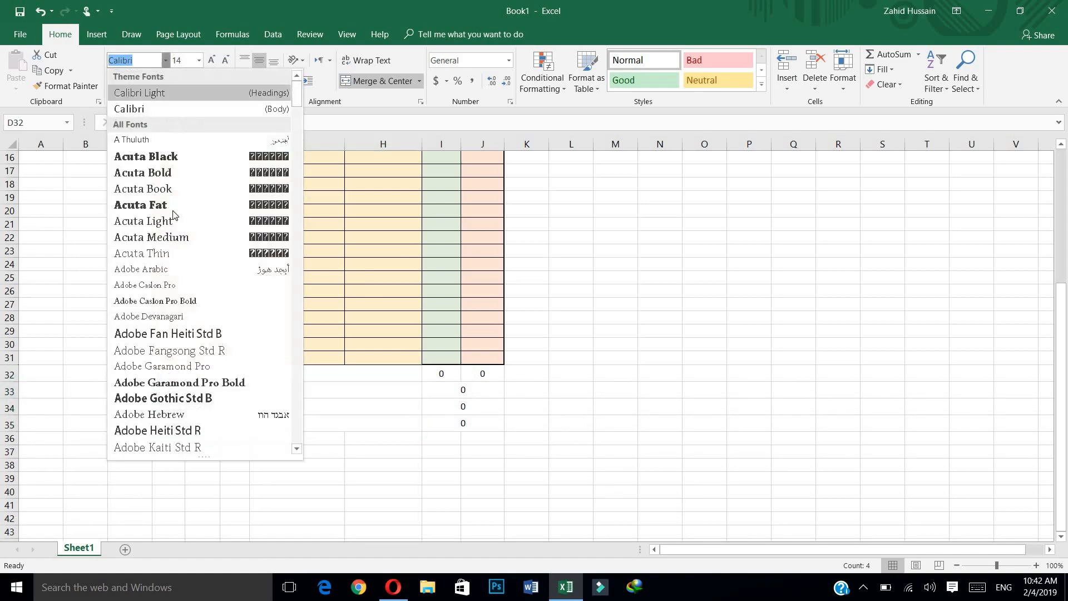
left_click(172, 224)
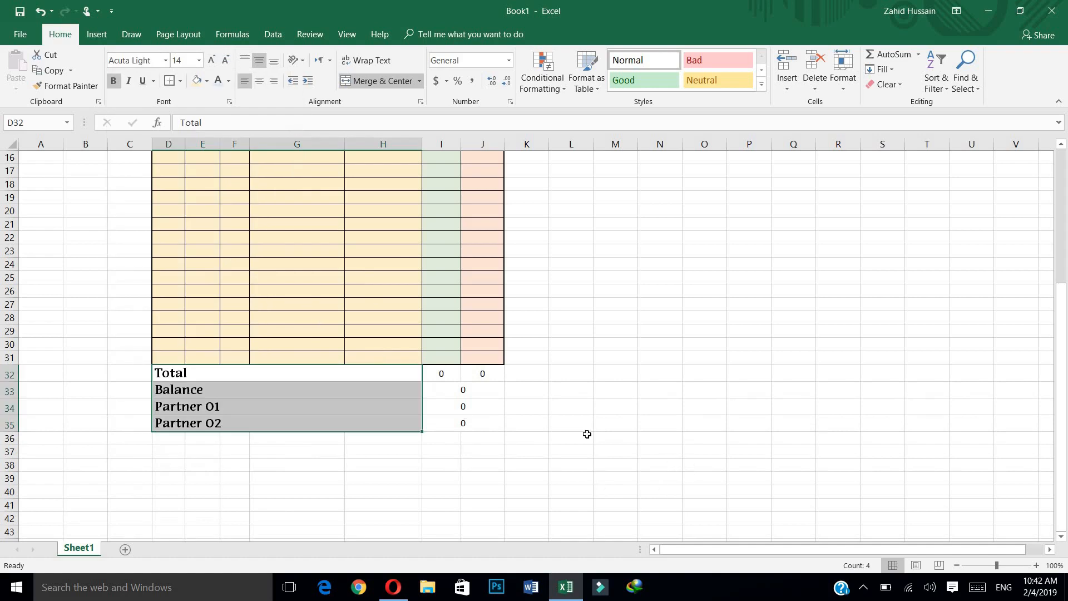
Format the amounts in I32:J35 as bold Acuta Book at size 14.
left_click_drag(444, 374, 470, 422)
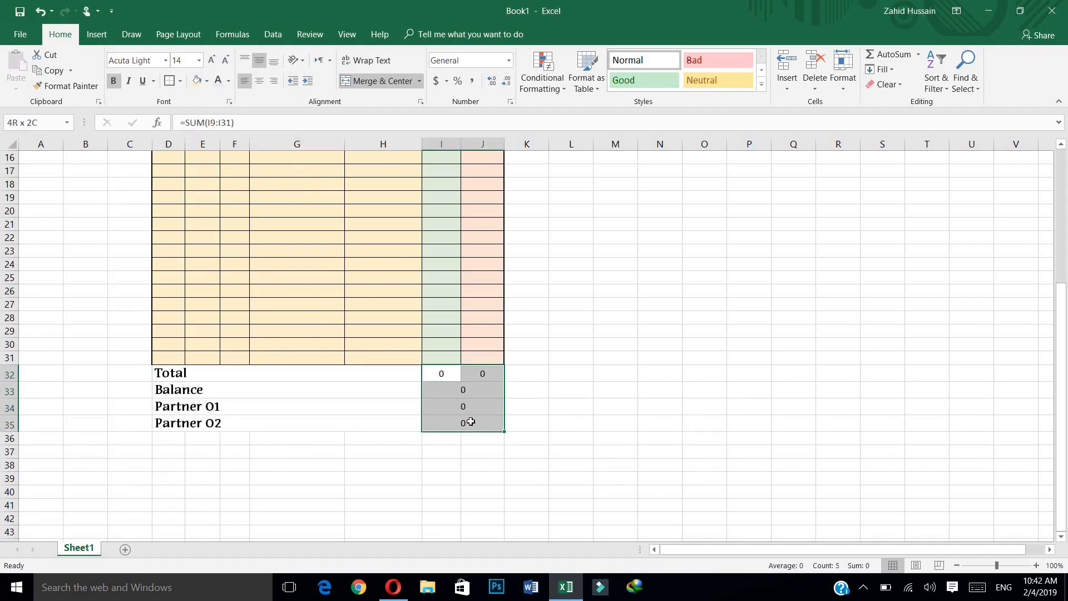
left_click(211, 60)
left_click(212, 60)
left_click(114, 80)
left_click(165, 61)
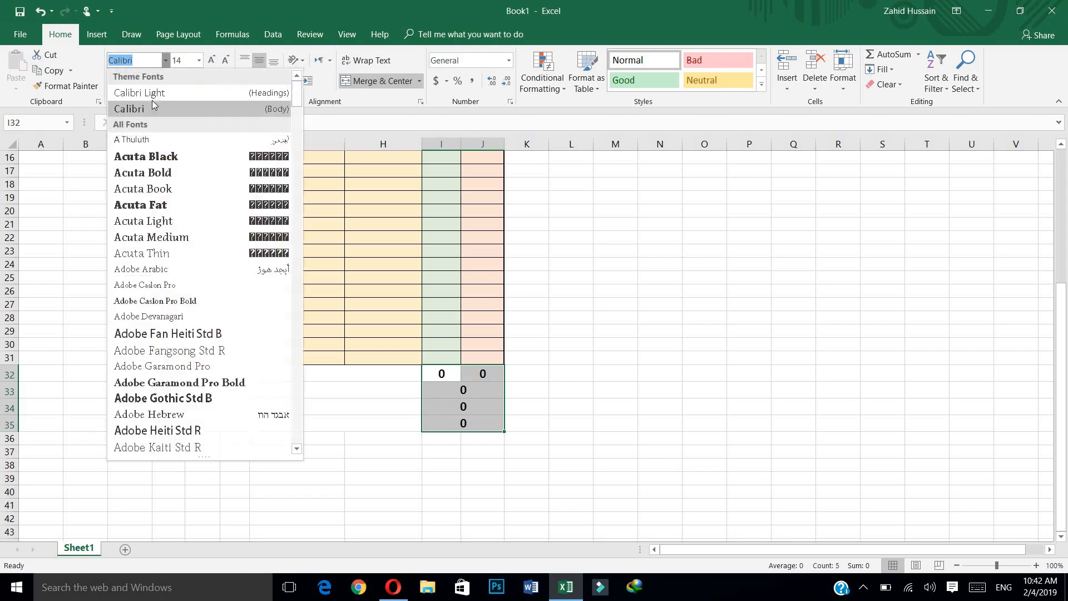
left_click(150, 189)
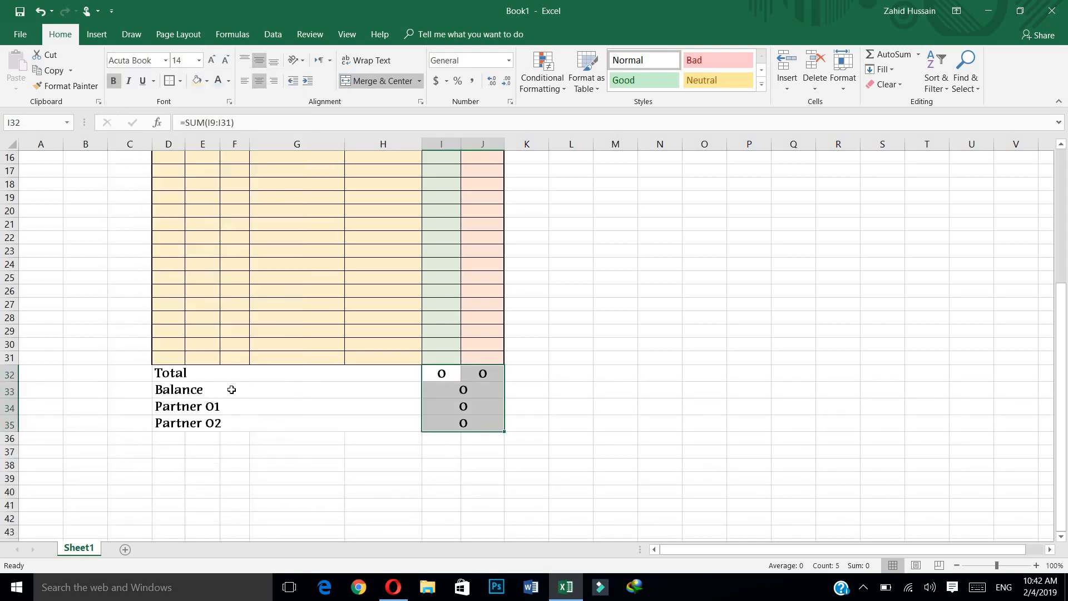
Fill the Total, Balance and partner label cells in D32:H35 with the standard yellow color.
left_click_drag(228, 371, 233, 422)
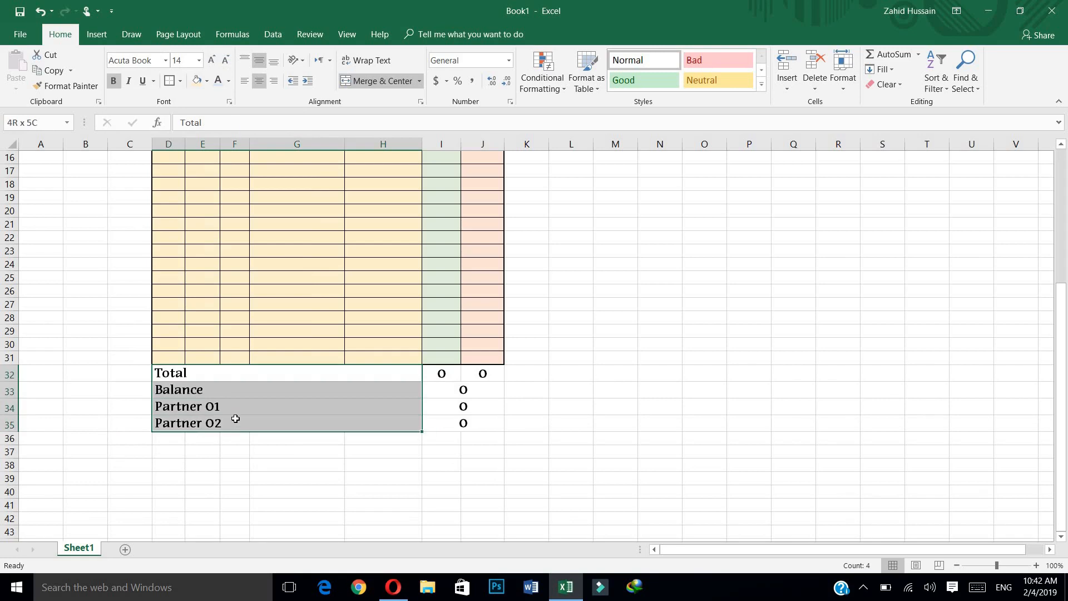
left_click(208, 81)
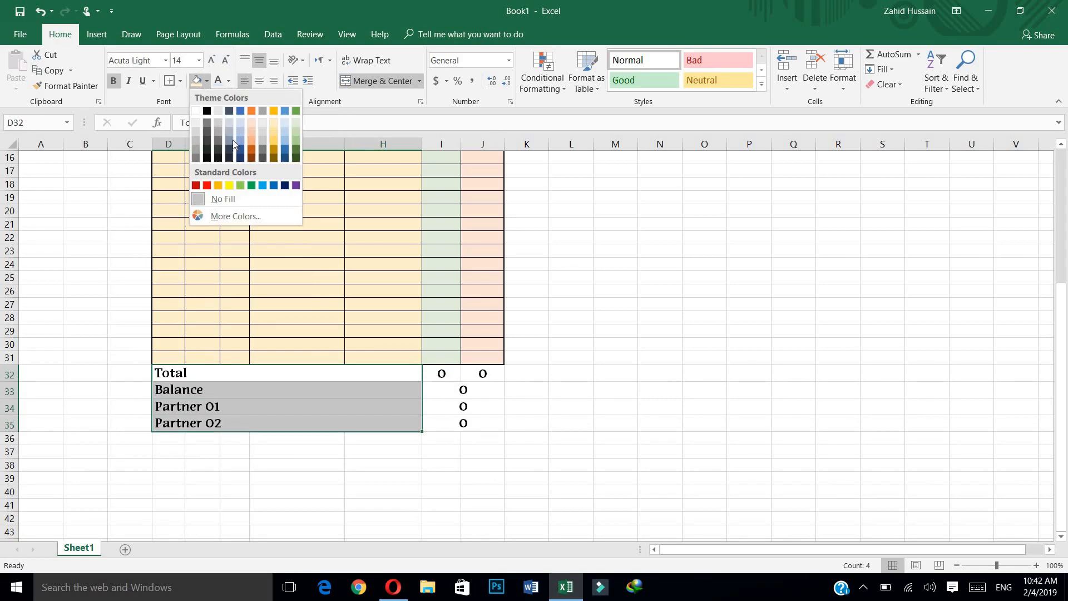
left_click(229, 184)
Fill the debit total in I32 with the green theme color and the credit total in J32 with standard red.
mouse_move(439, 374)
left_mouse_down()
mouse_move(484, 374)
mouse_move(453, 379)
left_mouse_up()
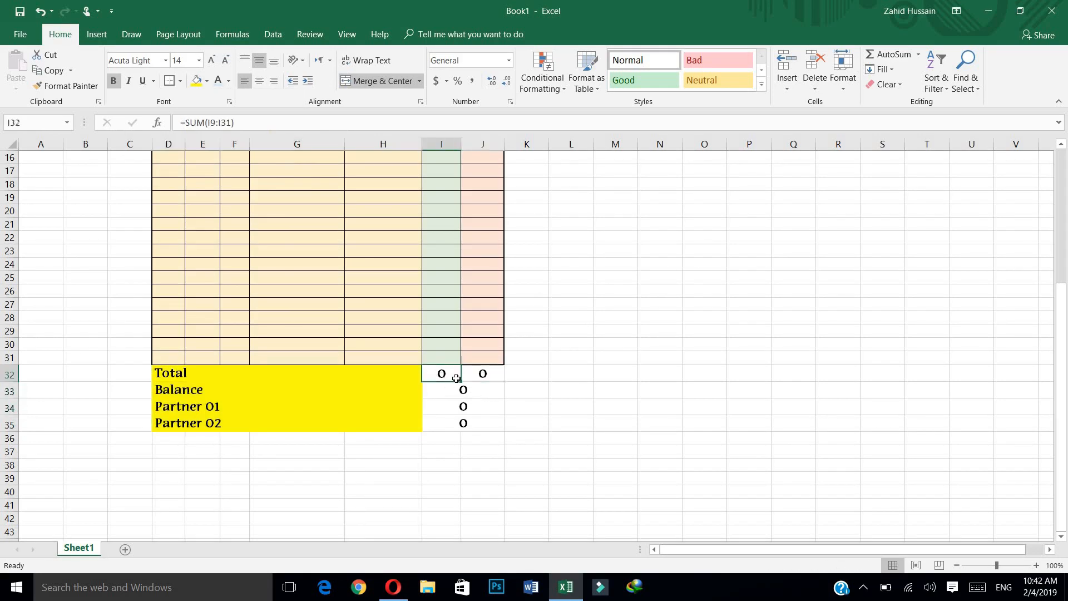
left_click(209, 82)
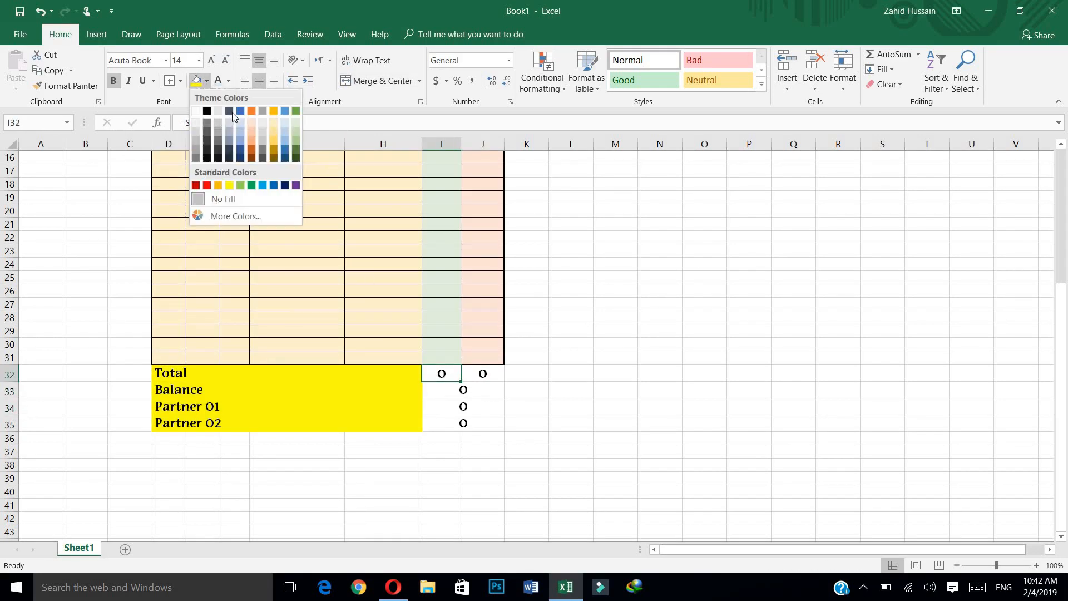
left_click(298, 109)
left_click(482, 375)
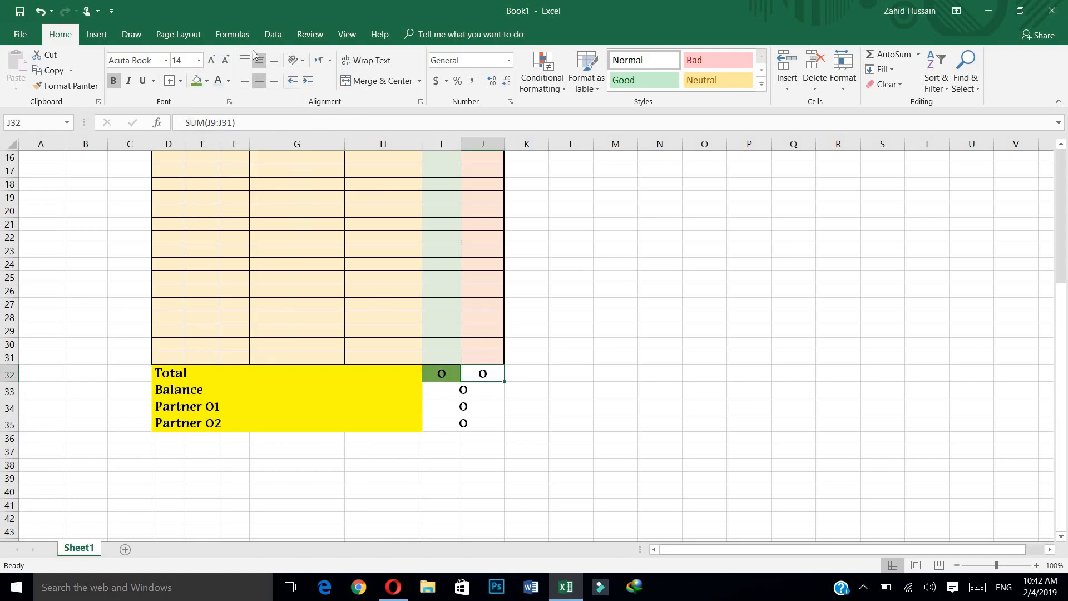
left_click(206, 80)
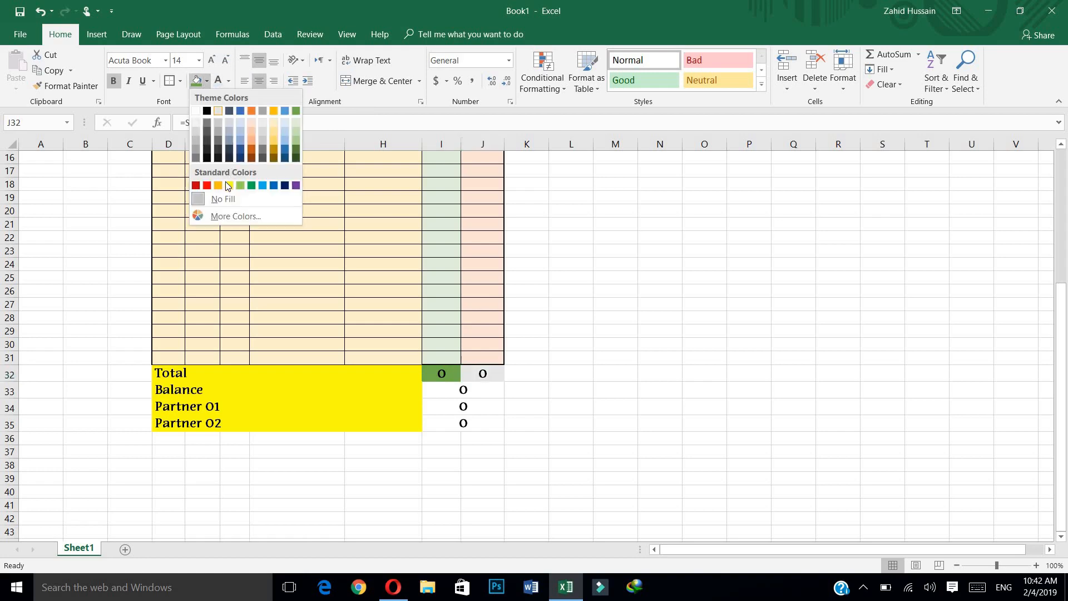
left_click(209, 183)
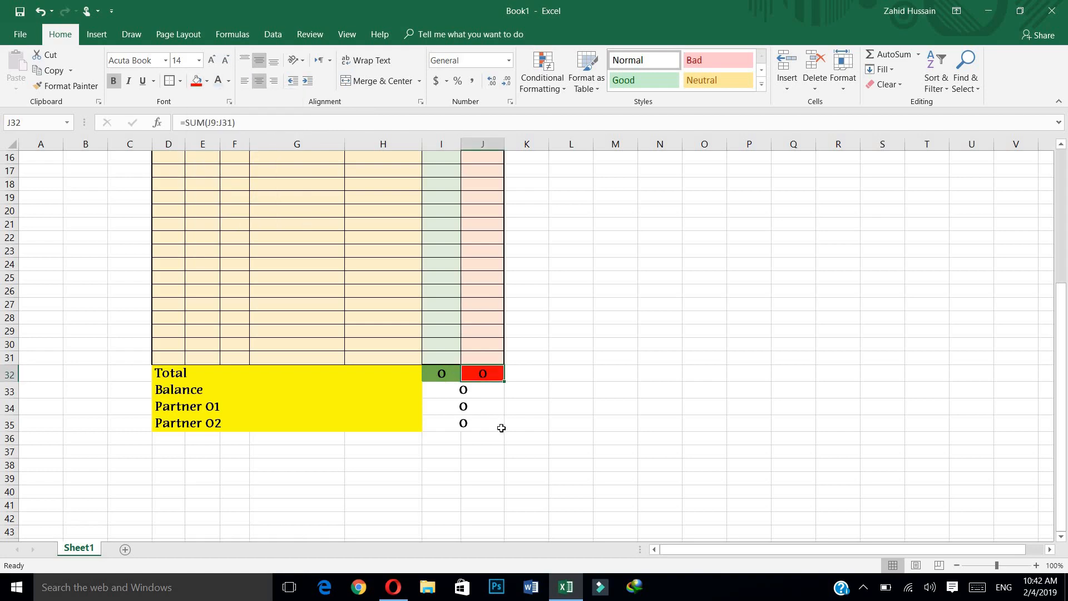
Fill the Balance amount in I33 with standard green and the partner shares in I34:J35 with Gold, Accent 4, Lighter 60%.
left_click(457, 388)
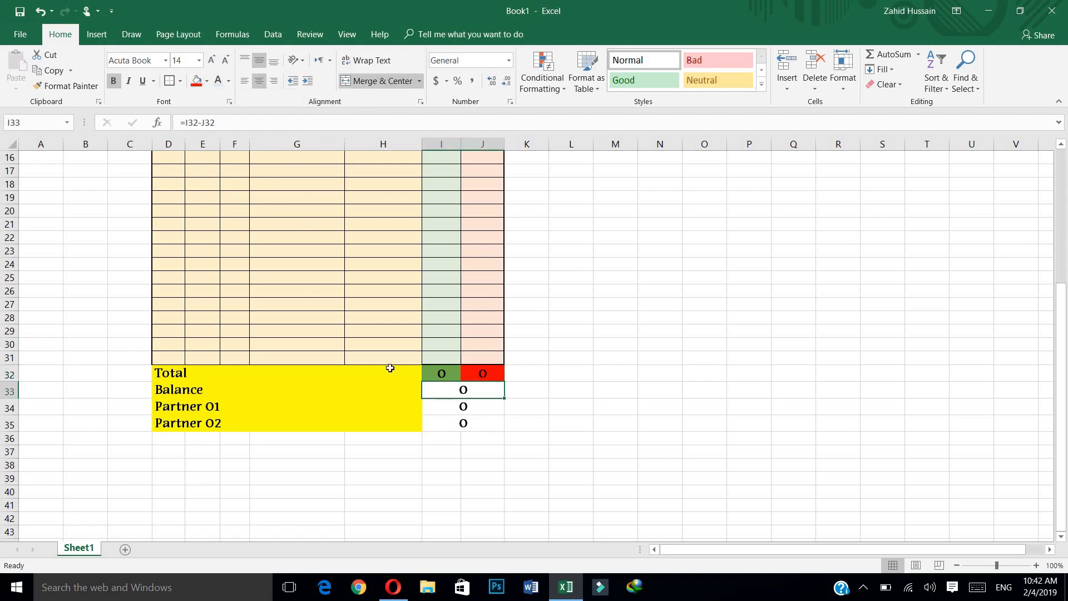
left_click(208, 81)
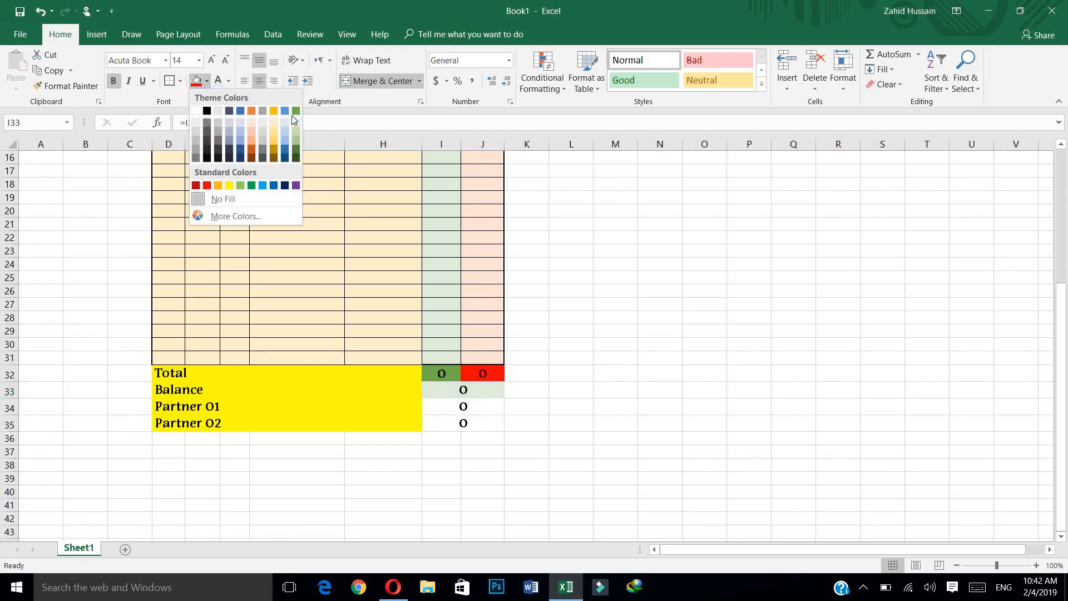
left_click(253, 187)
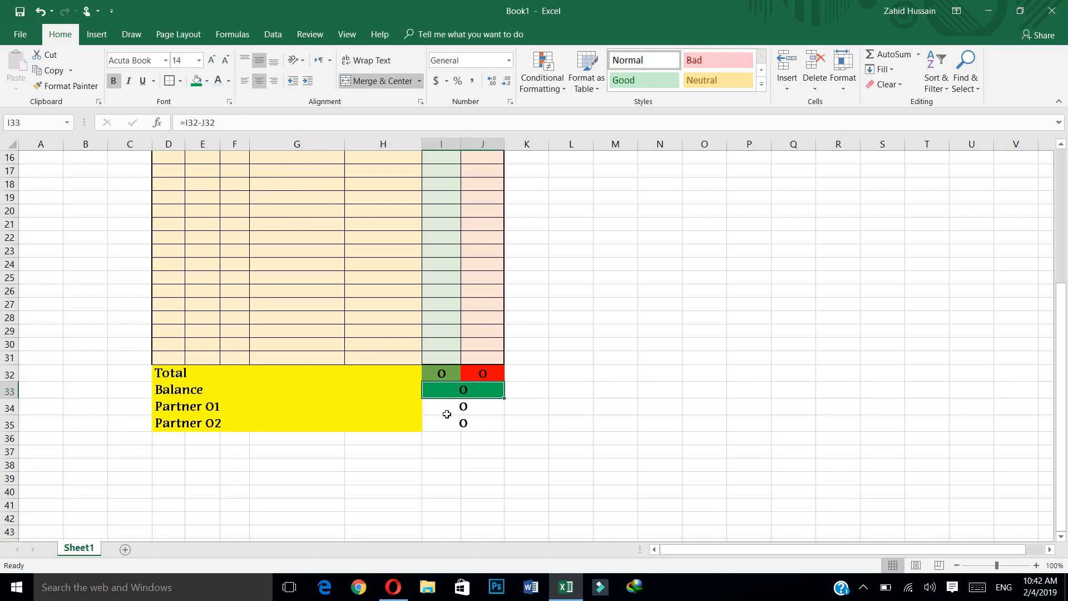
left_click_drag(451, 410, 452, 423)
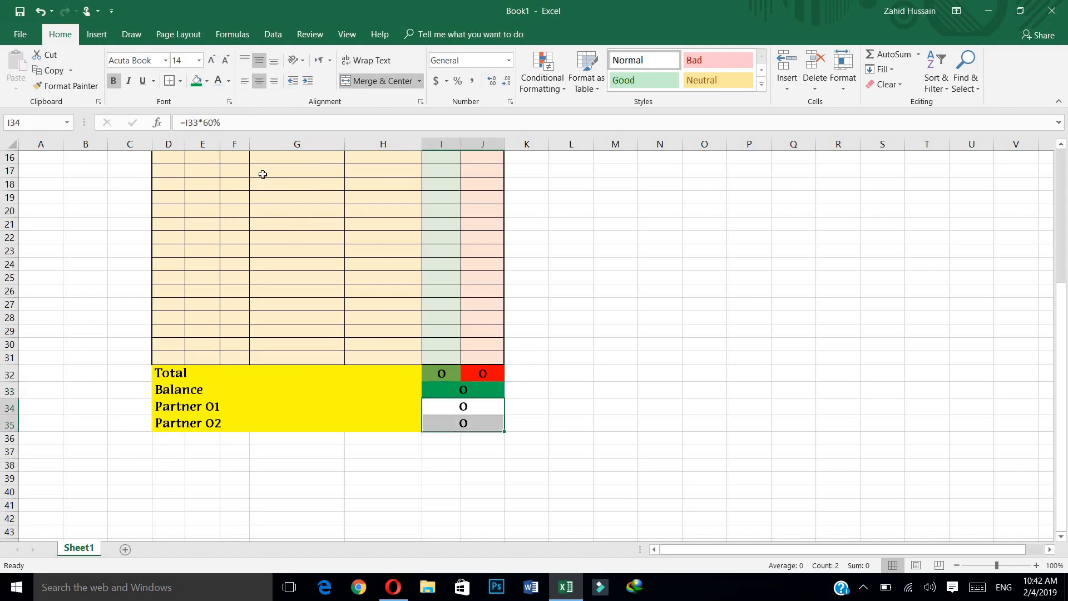
left_click(206, 80)
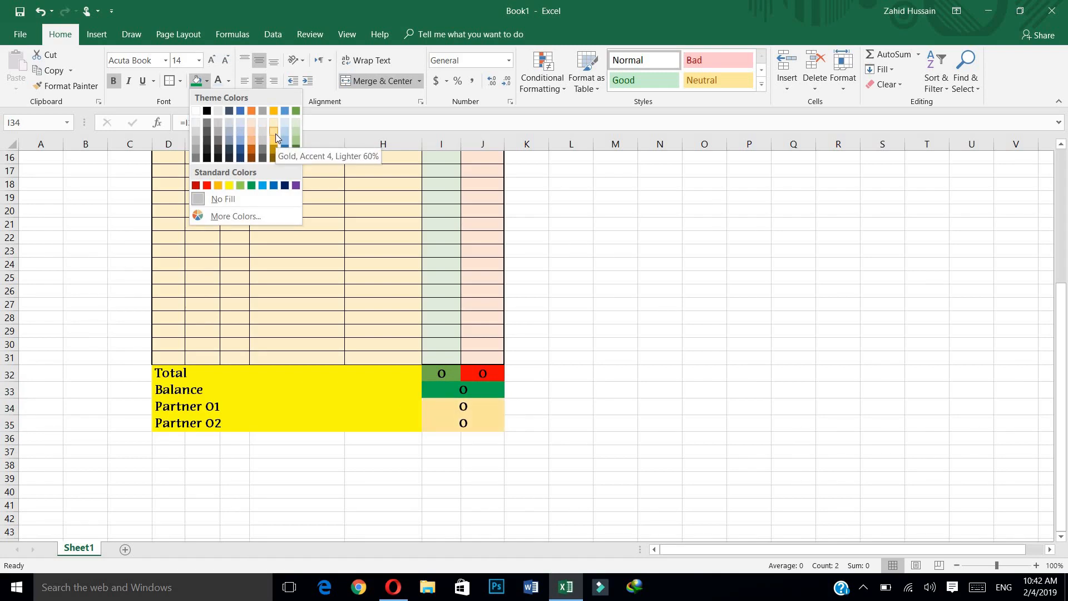
left_click(276, 133)
left_click(606, 372)
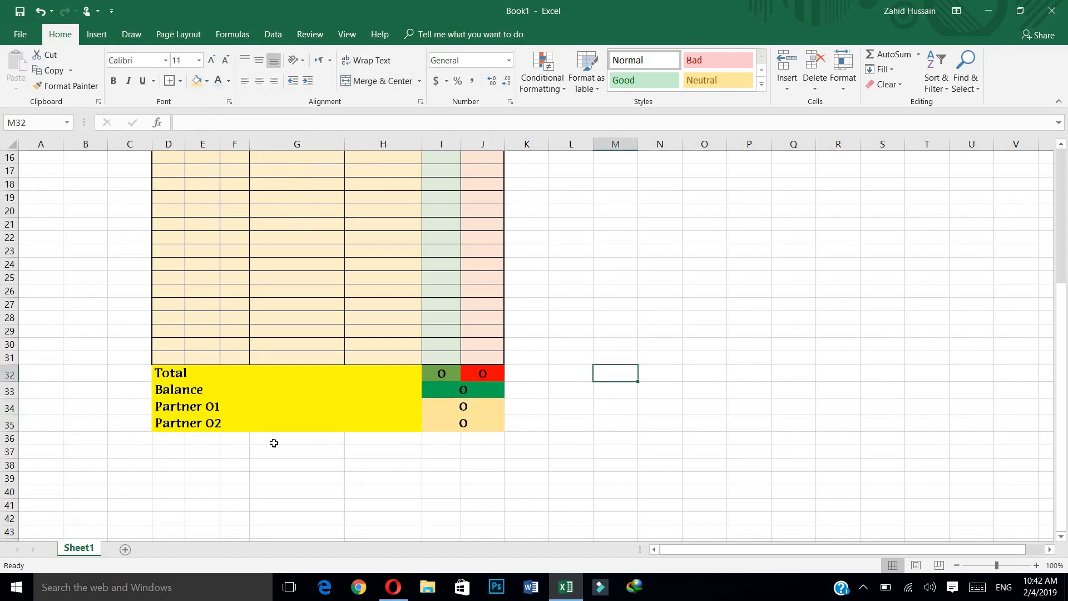
Apply all borders to the Total, Balance and partner rows in D32:J35.
left_click(191, 371)
left_click(429, 420, "shift")
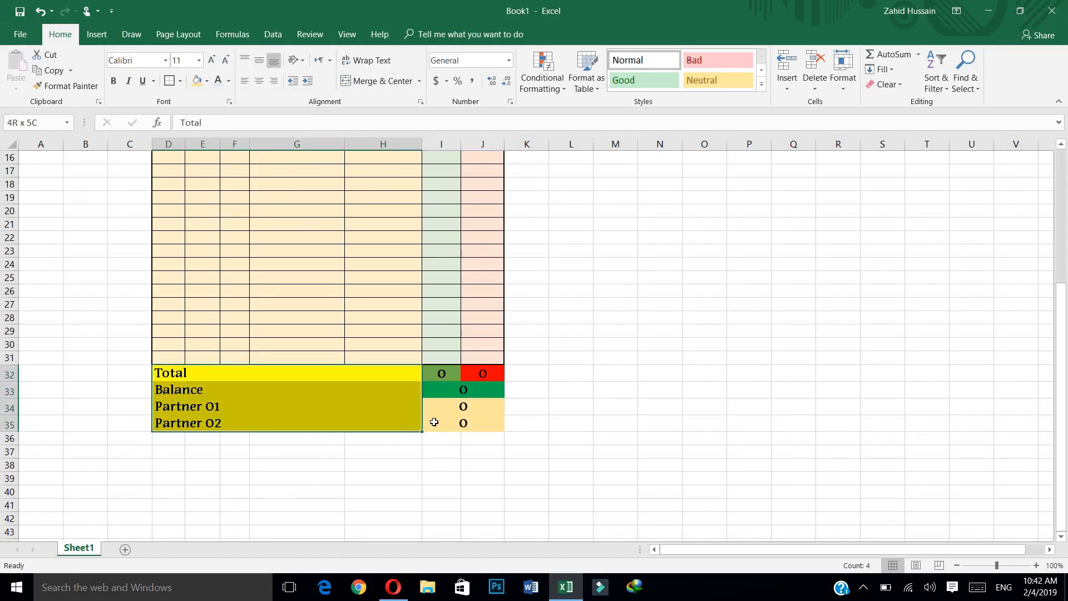
left_click(180, 80)
left_click(207, 213)
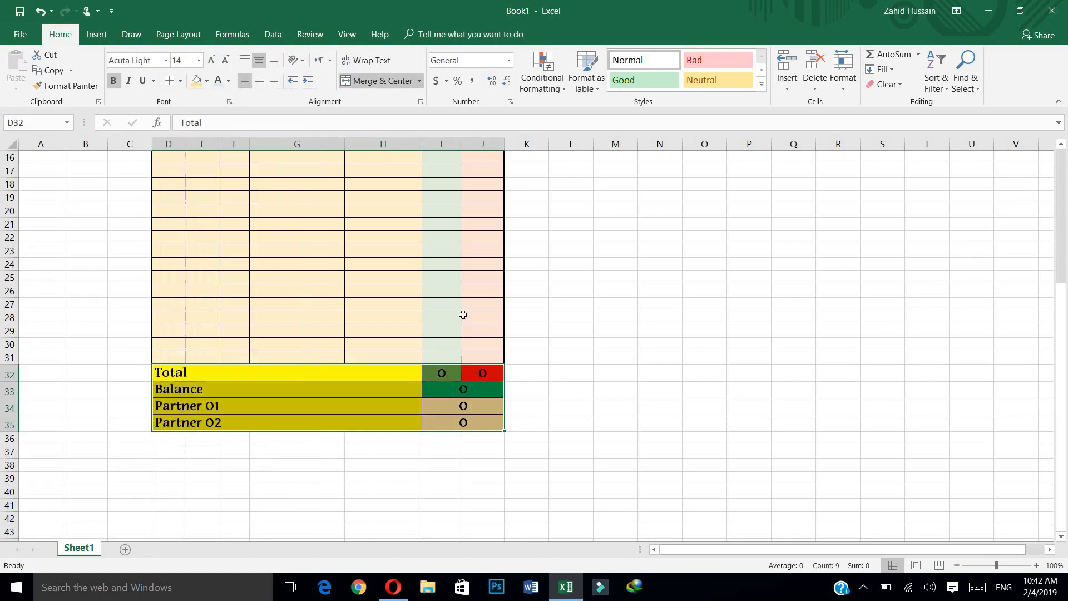
left_click(586, 356)
scroll(675, 359, "up", 2)
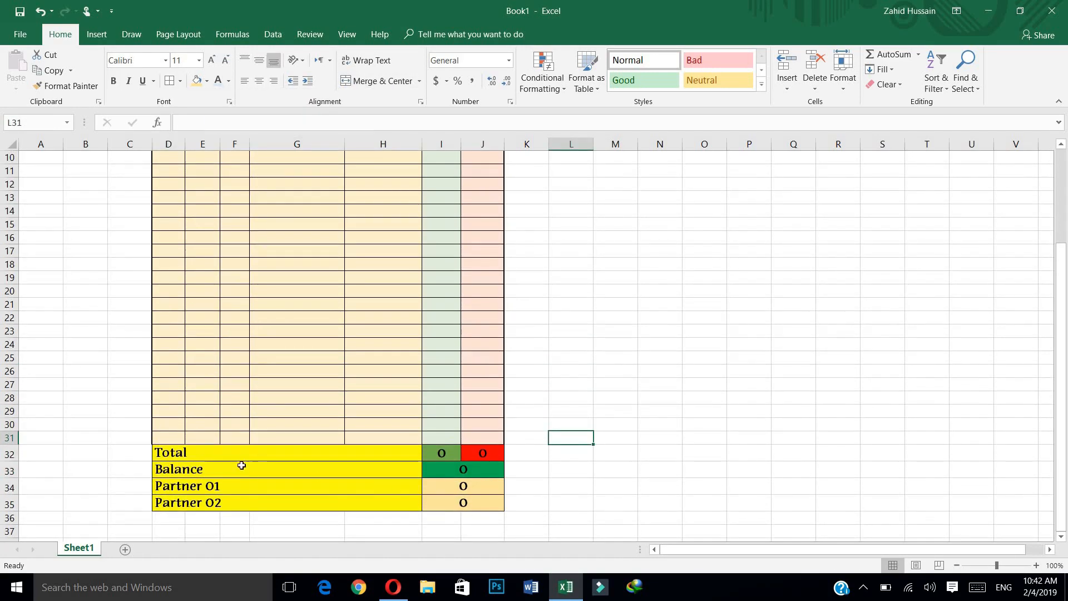
Add thick outside borders around the summary block D32:J35.
mouse_move(298, 451)
left_mouse_down()
mouse_move(393, 503)
mouse_move(483, 503)
left_mouse_up()
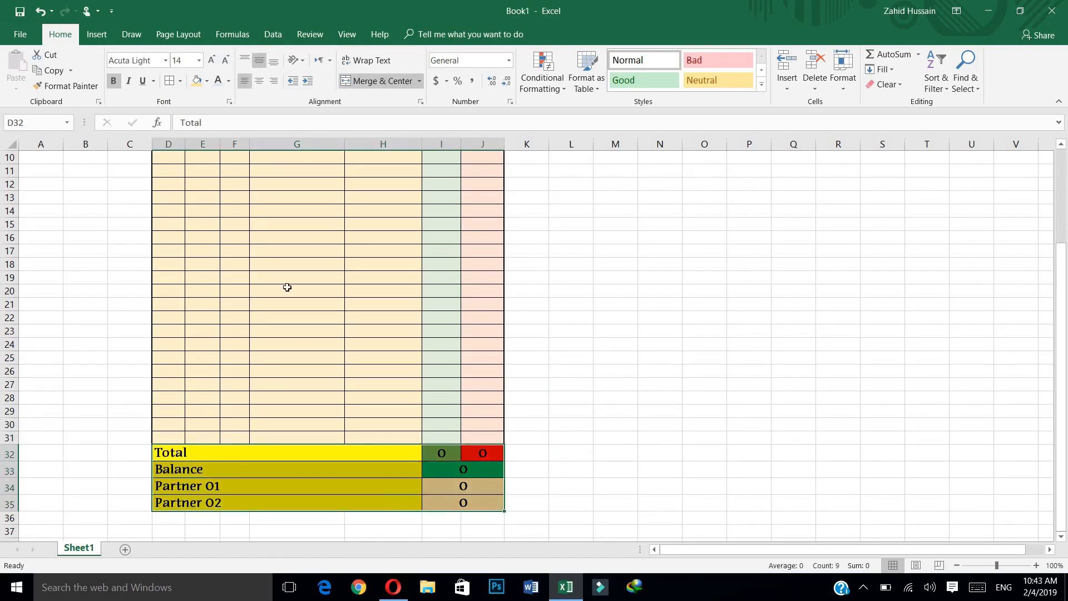
left_click(182, 82)
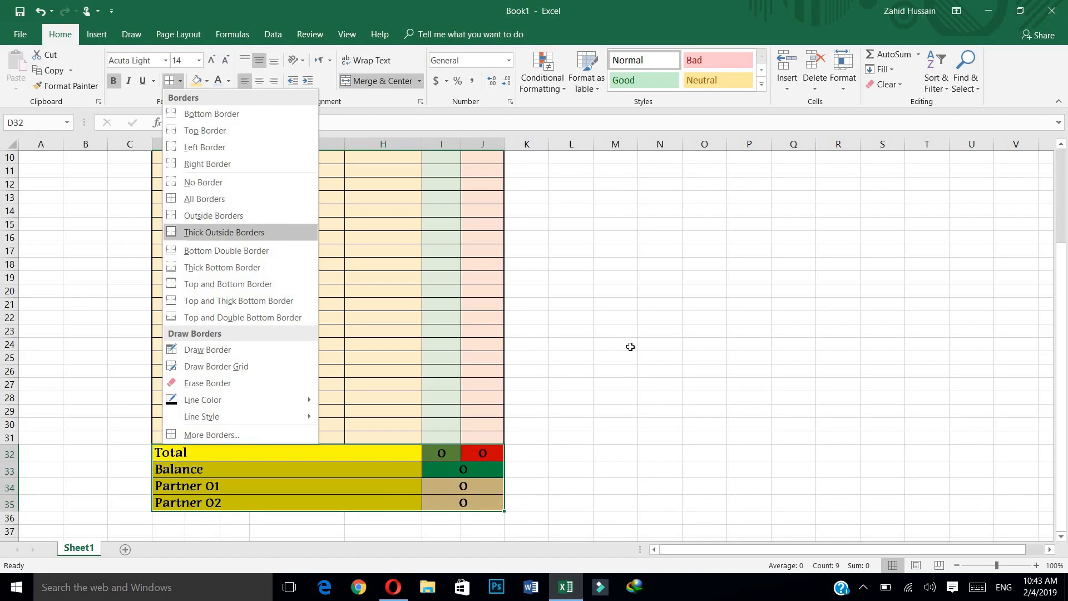
left_click(656, 347)
scroll(591, 352, "up", 3)
scroll(573, 344, "down", 2)
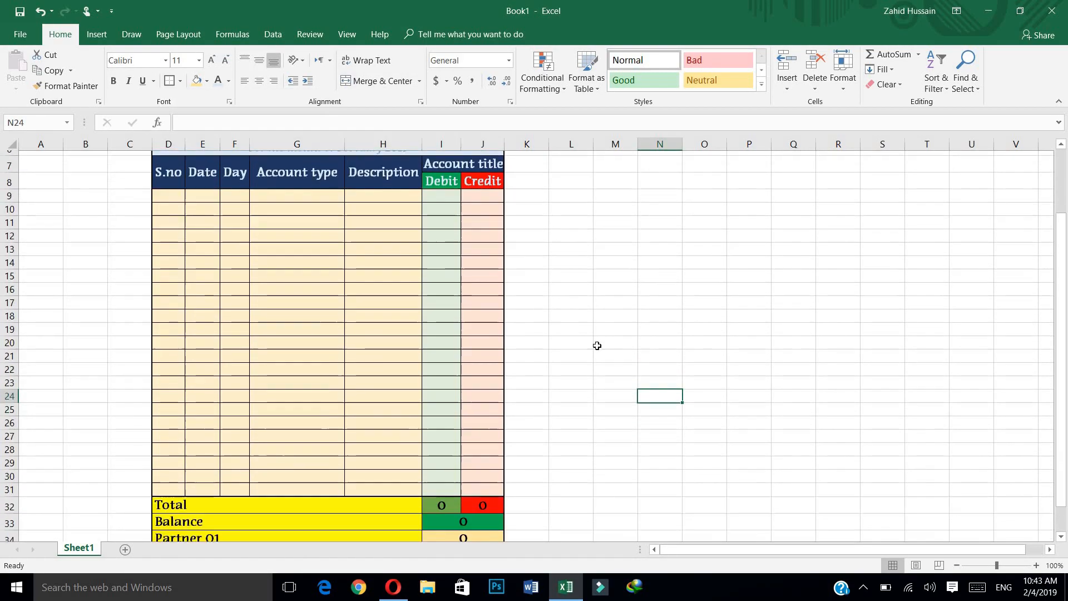
Collapse the ribbon and enter 1500 in the first Debit cell, I9.
left_click(1059, 104)
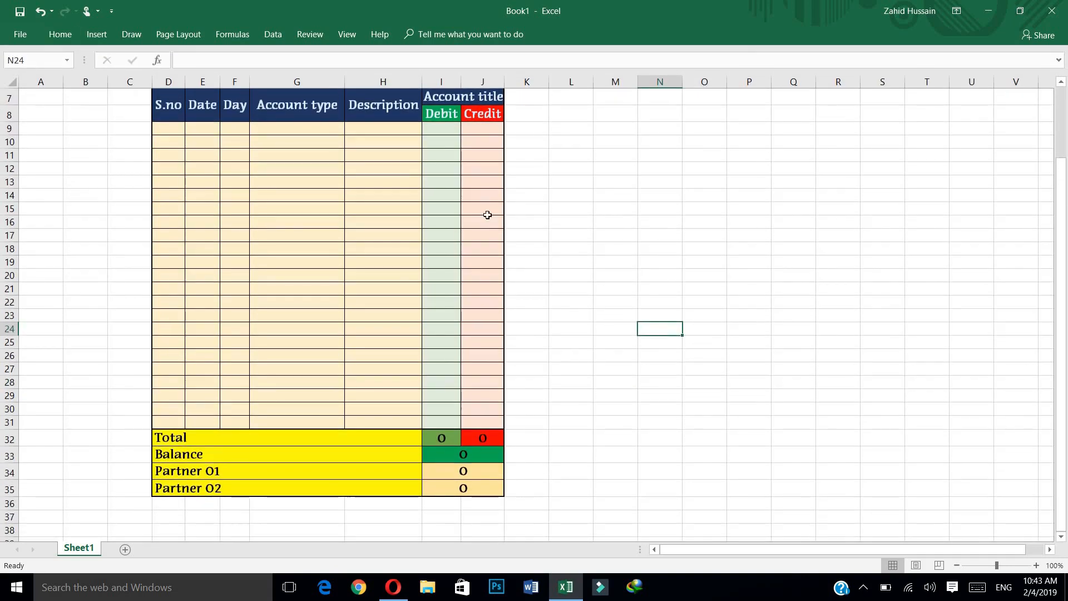
scroll(487, 215, "up", 1)
left_click(440, 193)
left_click(443, 183)
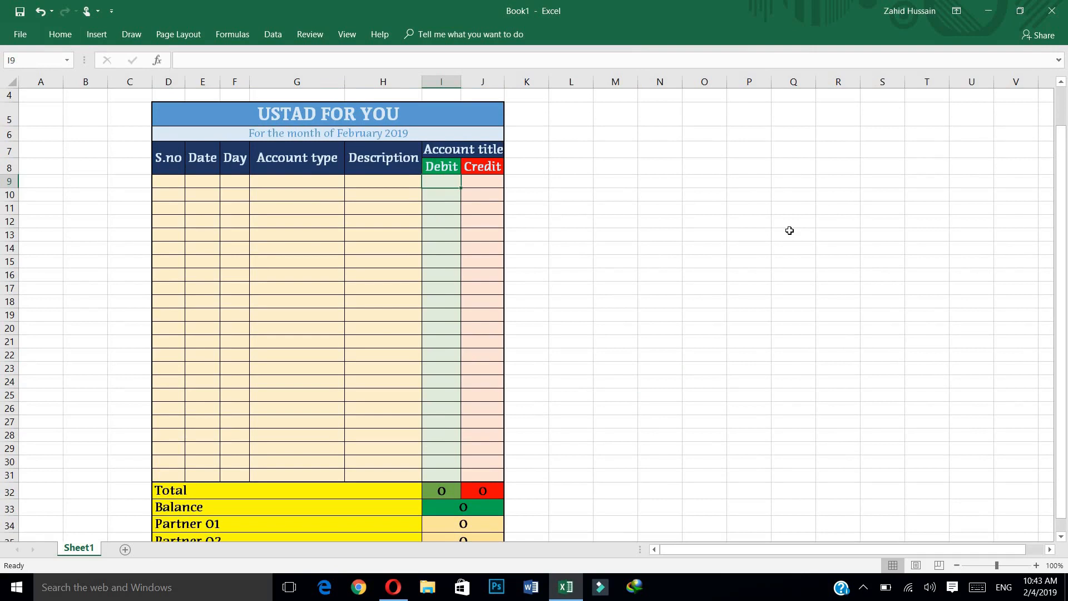
type("1500")
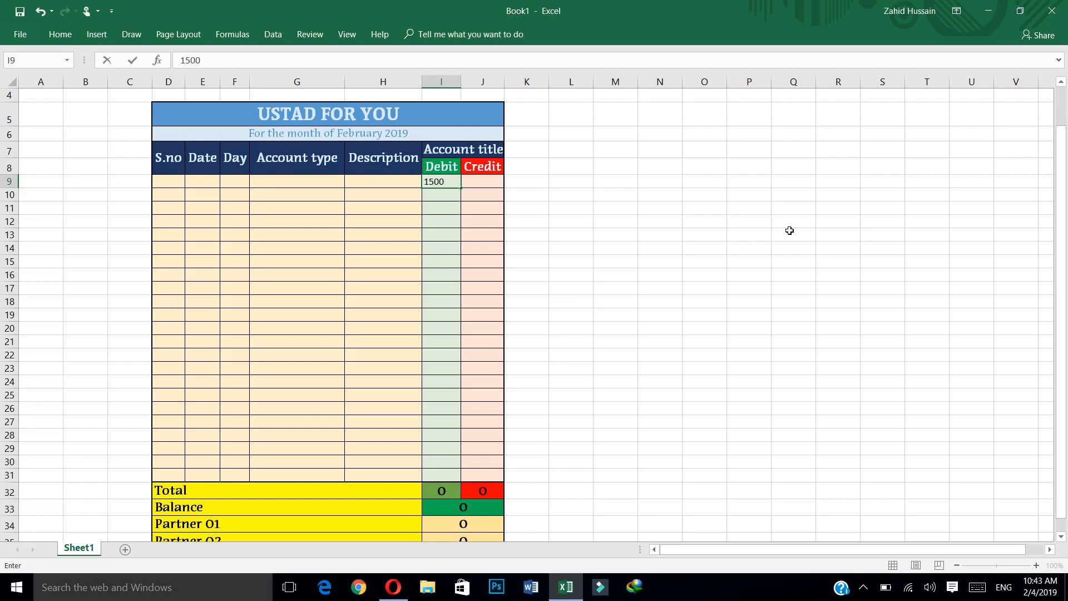
key("Return")
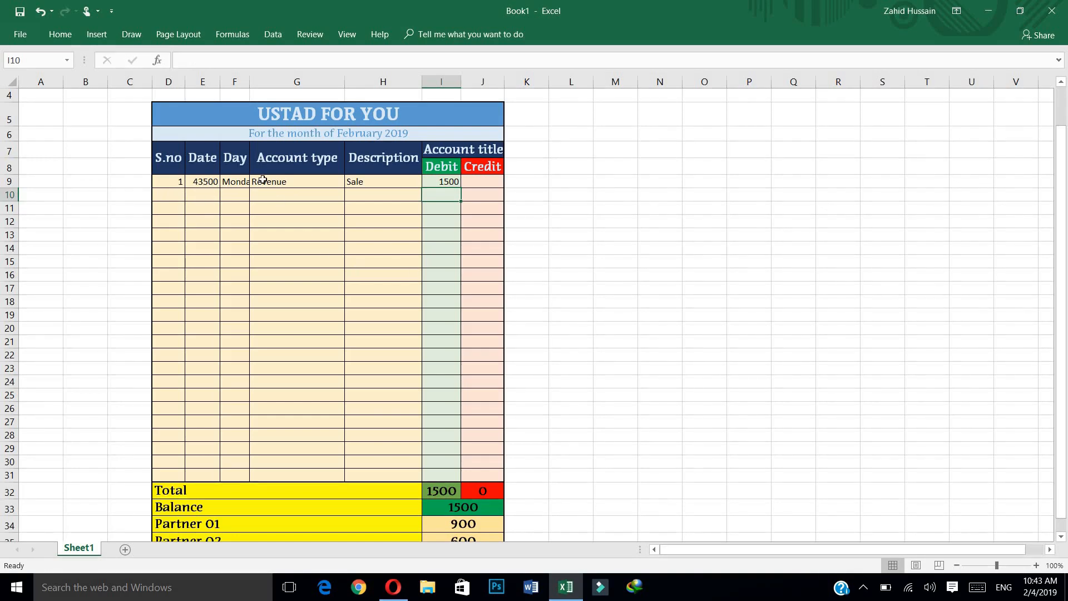
Widen the Day column to fit the weekday name and format the Date cells E9:E31 with the 14-Mar-12 date type.
left_click_drag(248, 85, 258, 85)
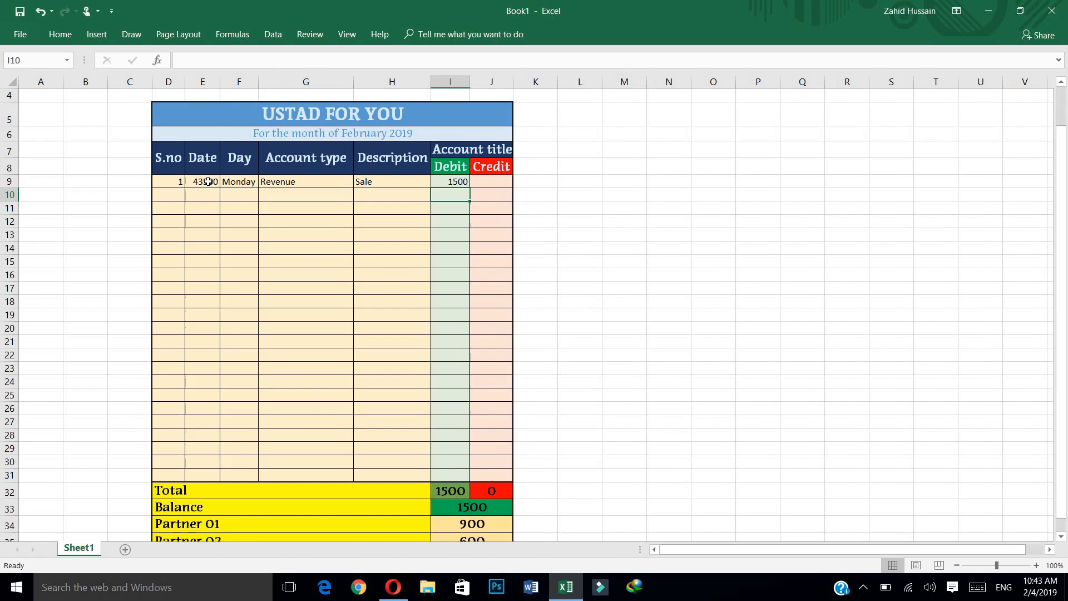
left_click(62, 34)
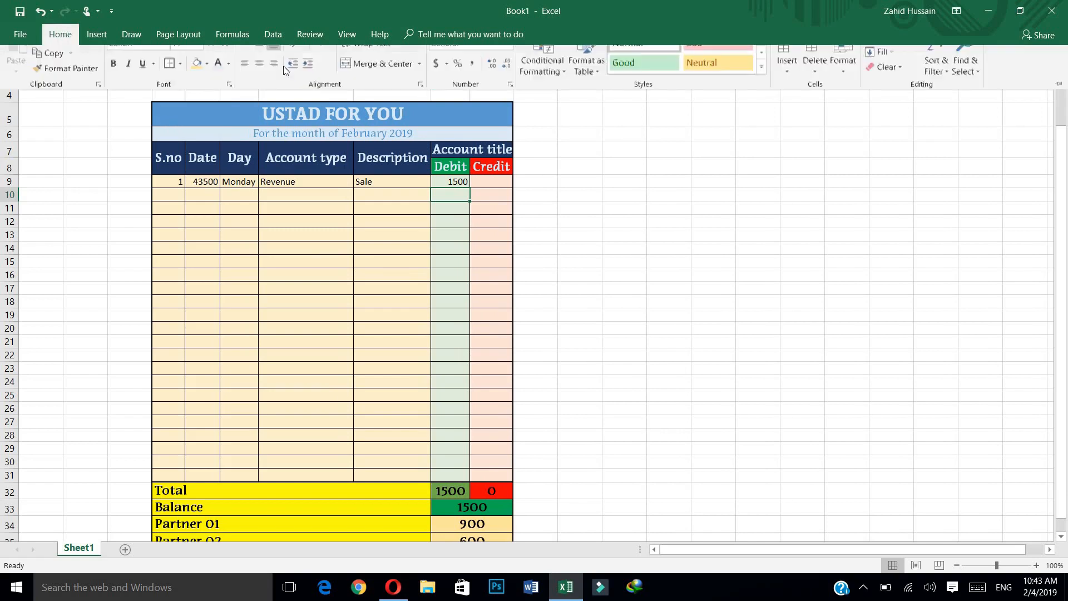
left_click_drag(202, 244, 207, 452)
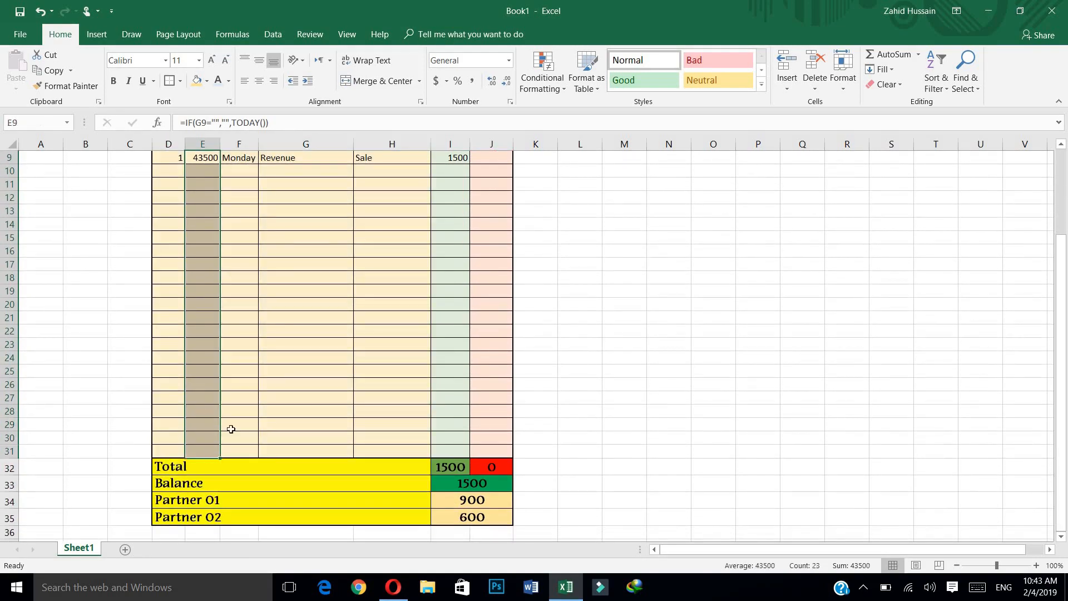
left_click(511, 62)
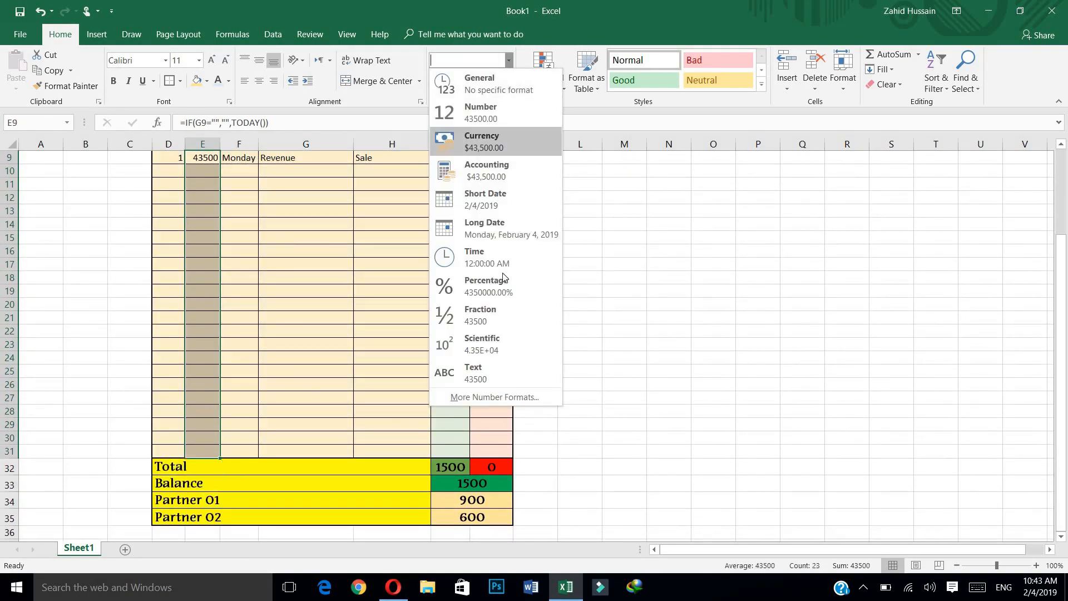
left_click(502, 396)
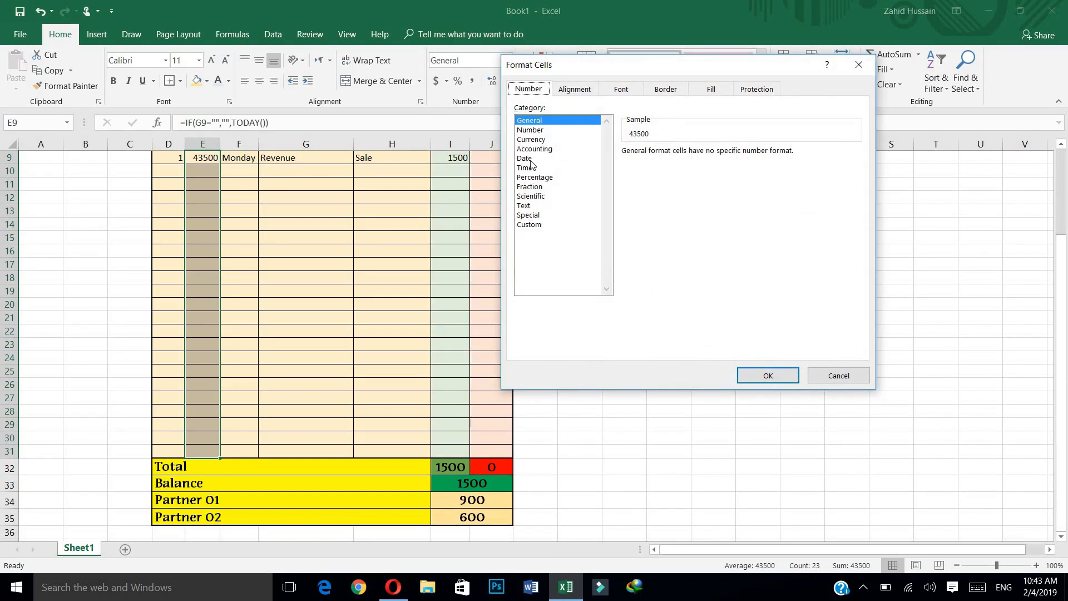
left_click(526, 158)
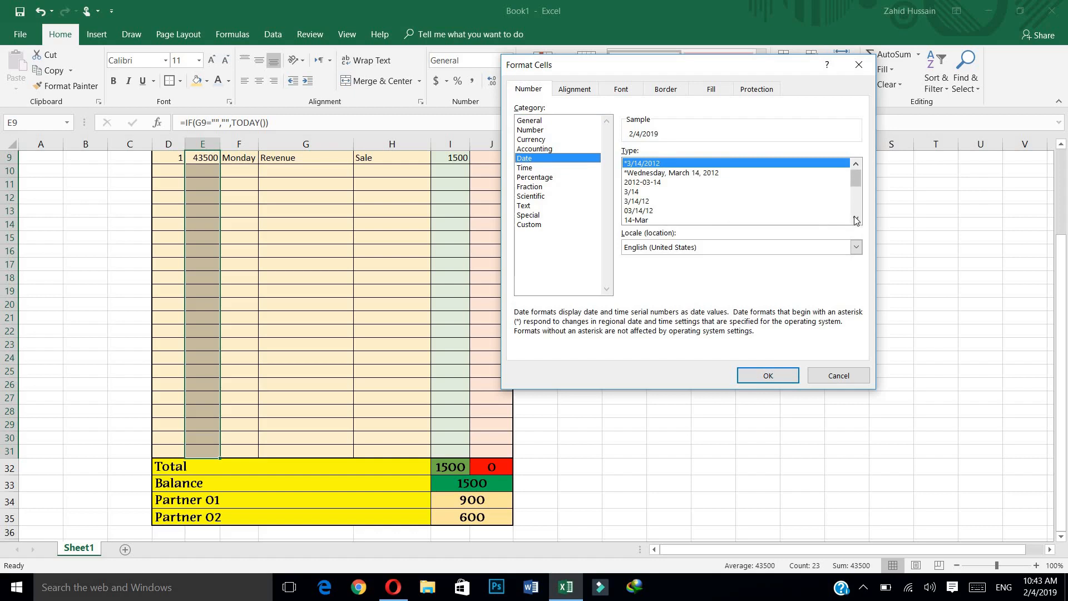
left_click(856, 218)
left_click(661, 220)
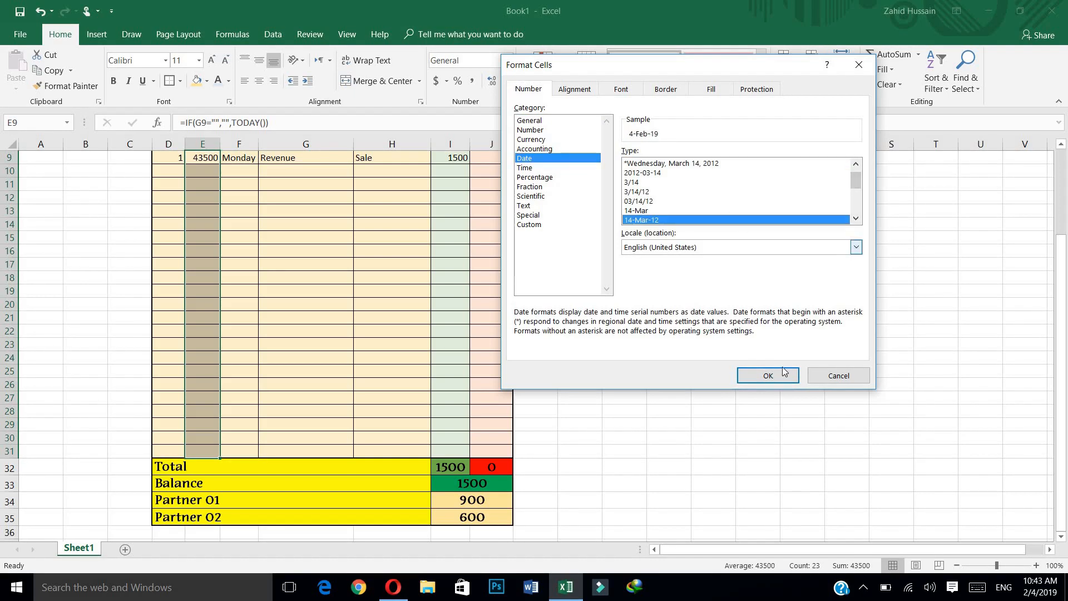
left_click(785, 377)
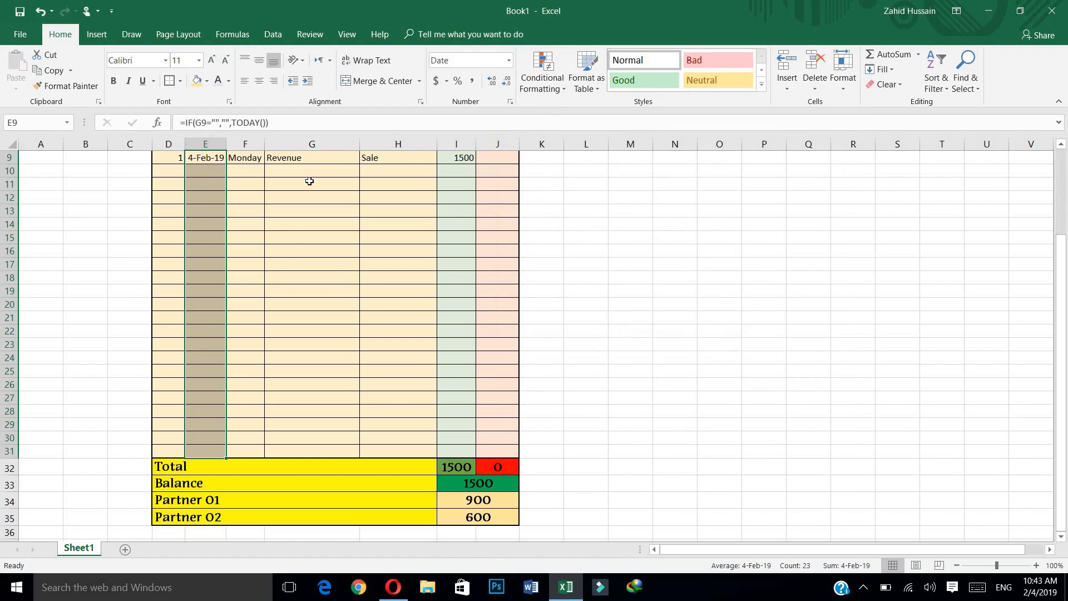
Set the entry cells D9:H31 to size 14 in the Acuta Light font.
left_click_drag(1063, 324, 1063, 307)
left_click_drag(169, 177, 397, 468)
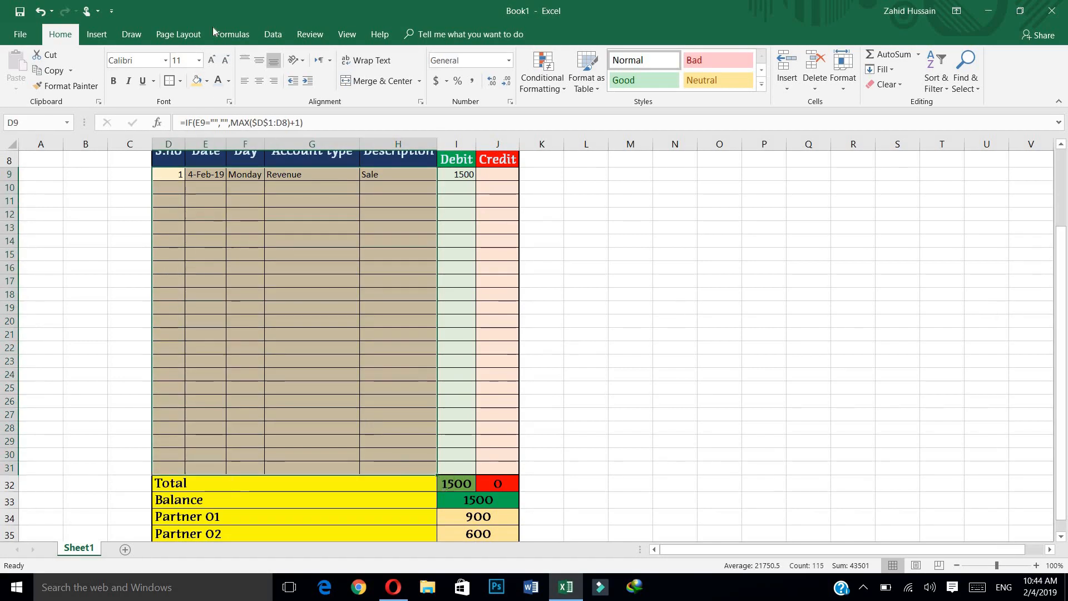
left_click(211, 59)
left_click(212, 60)
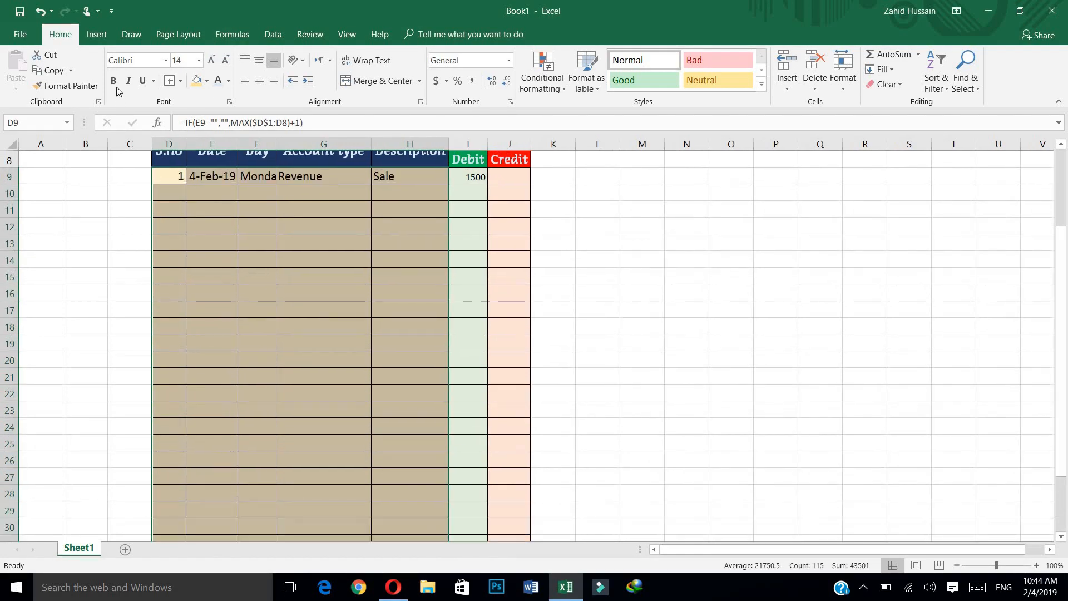
left_click(165, 60)
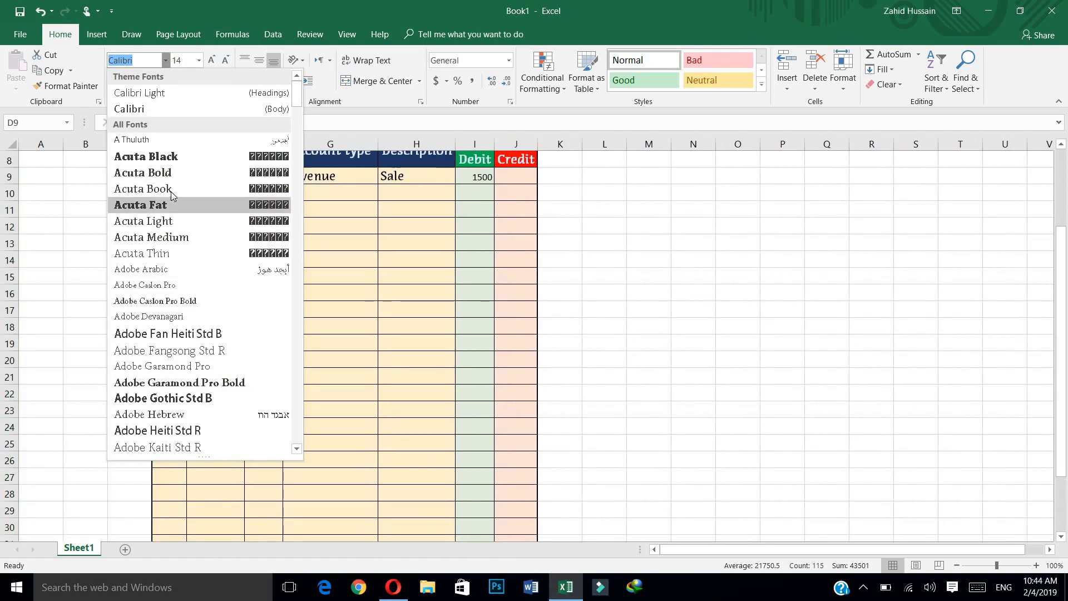
left_click(176, 222)
Set the Debit and Credit amounts and summary values in I9:J35 to size 14 in the Acuta Book font.
left_click_drag(475, 177, 506, 506)
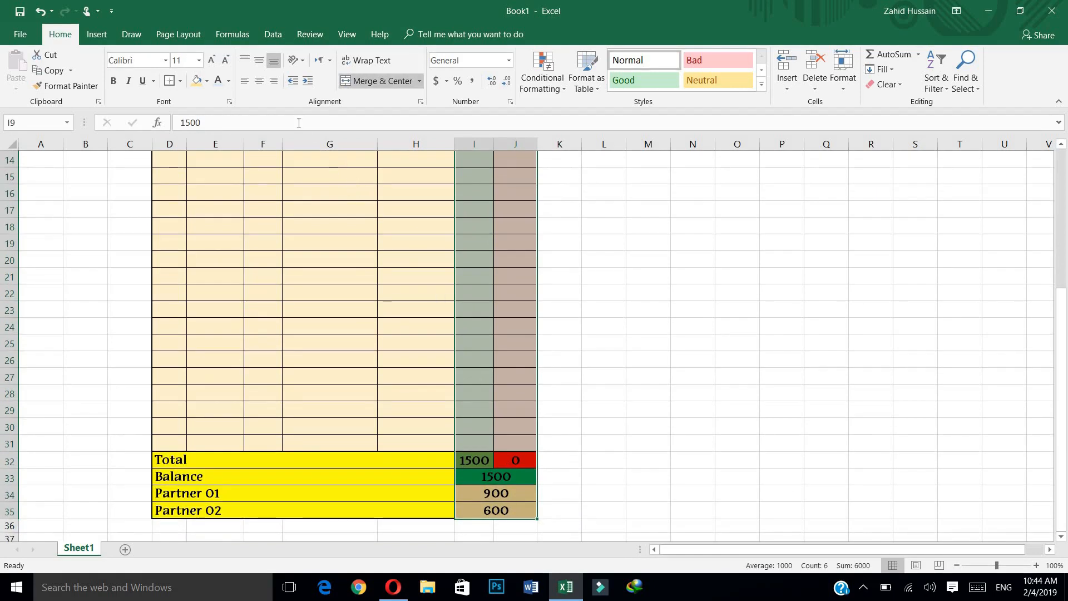
left_click(210, 60)
left_click(210, 60)
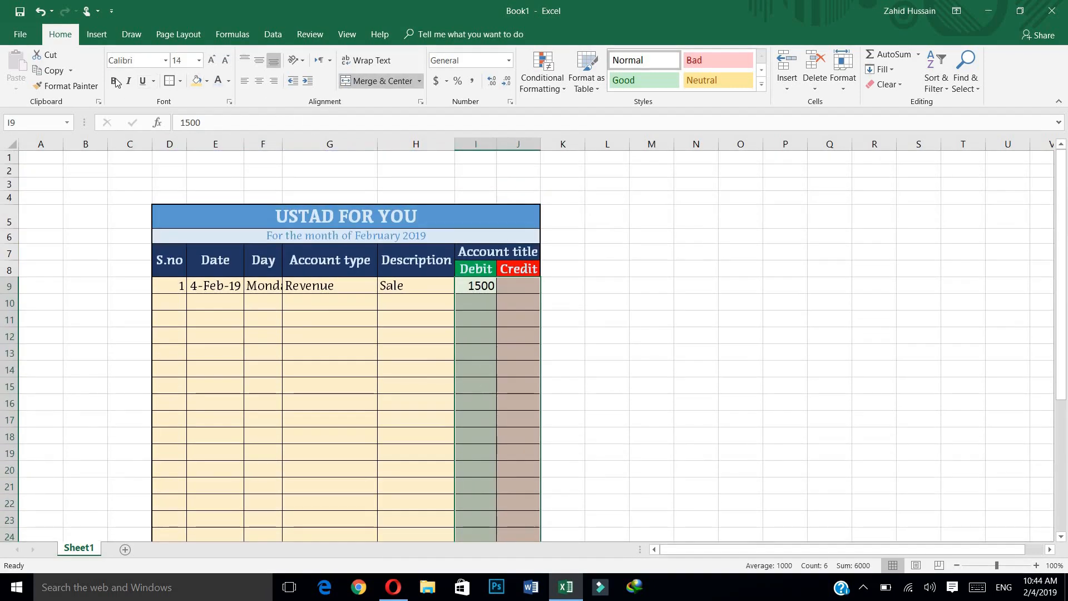
left_click(165, 60)
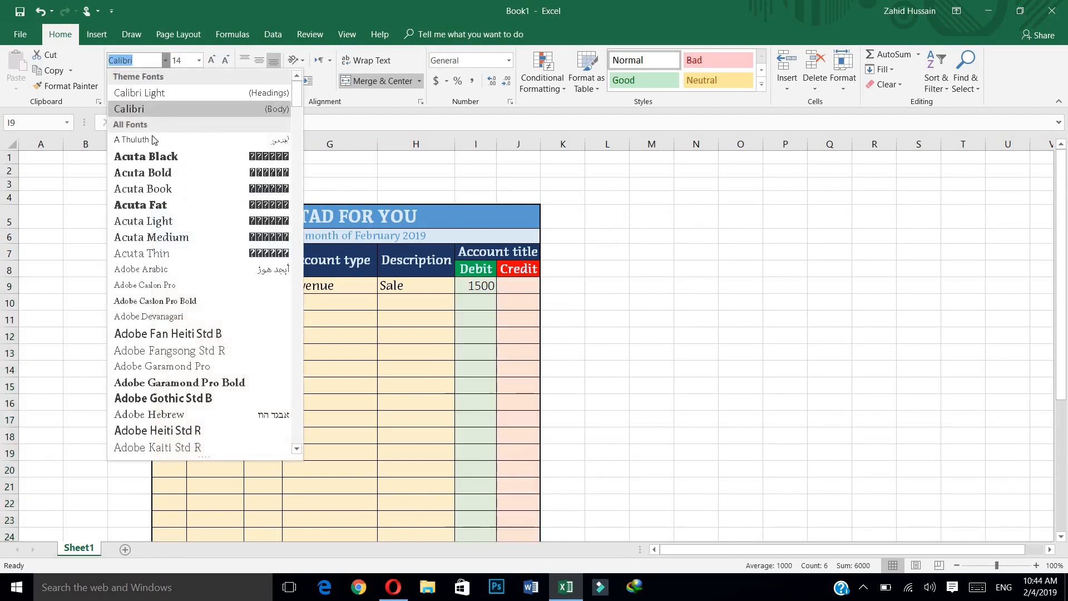
left_click(154, 187)
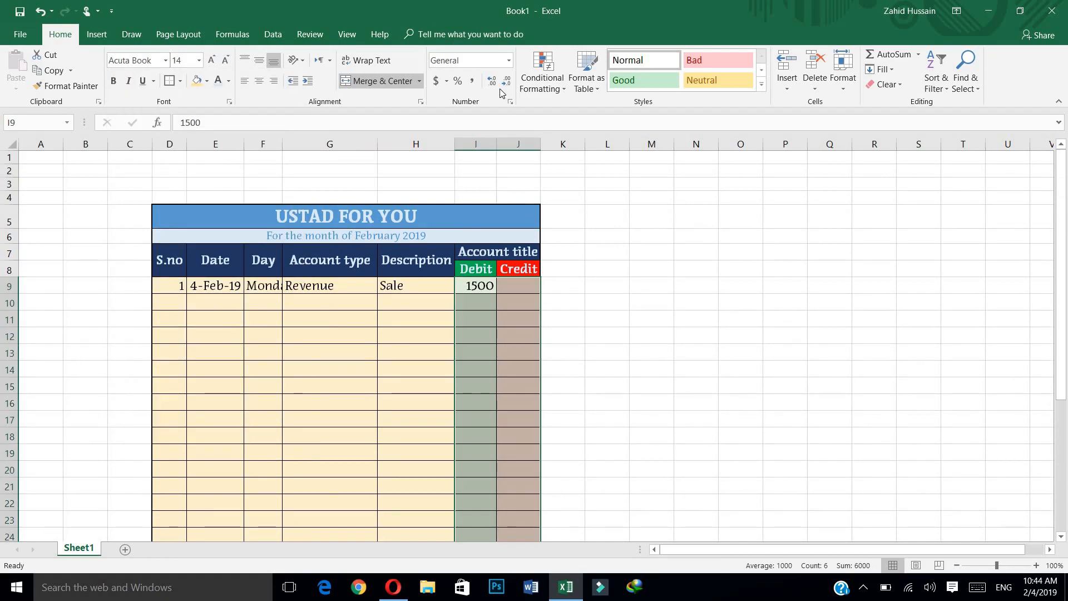
Format the amounts in I9:J35 as Accounting with the PKR symbol and 0 decimal places.
left_click(508, 60)
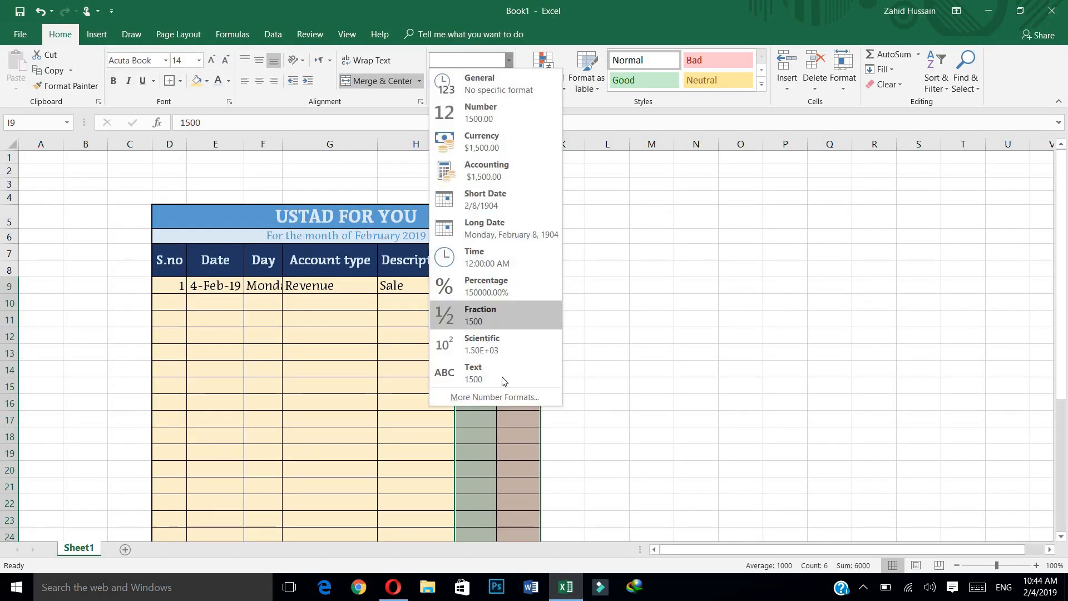
left_click(495, 397)
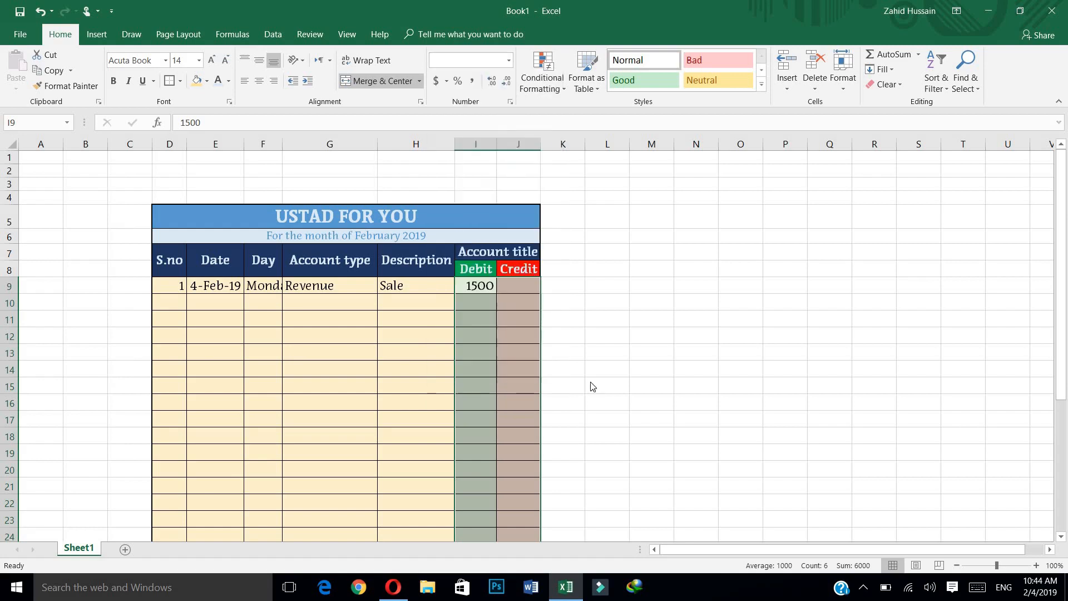
left_click(534, 149)
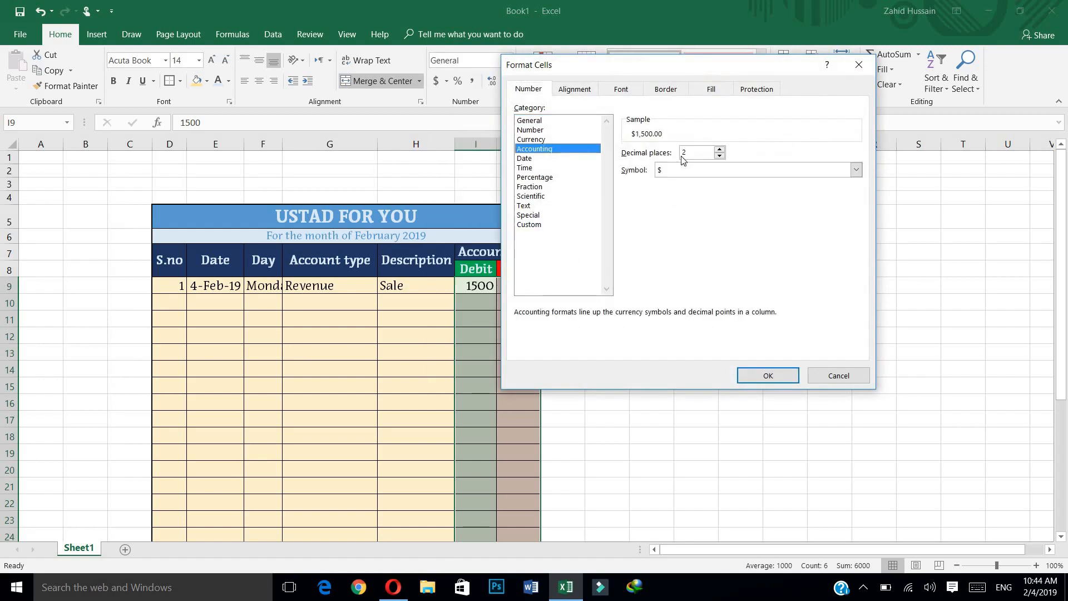
left_click(836, 174)
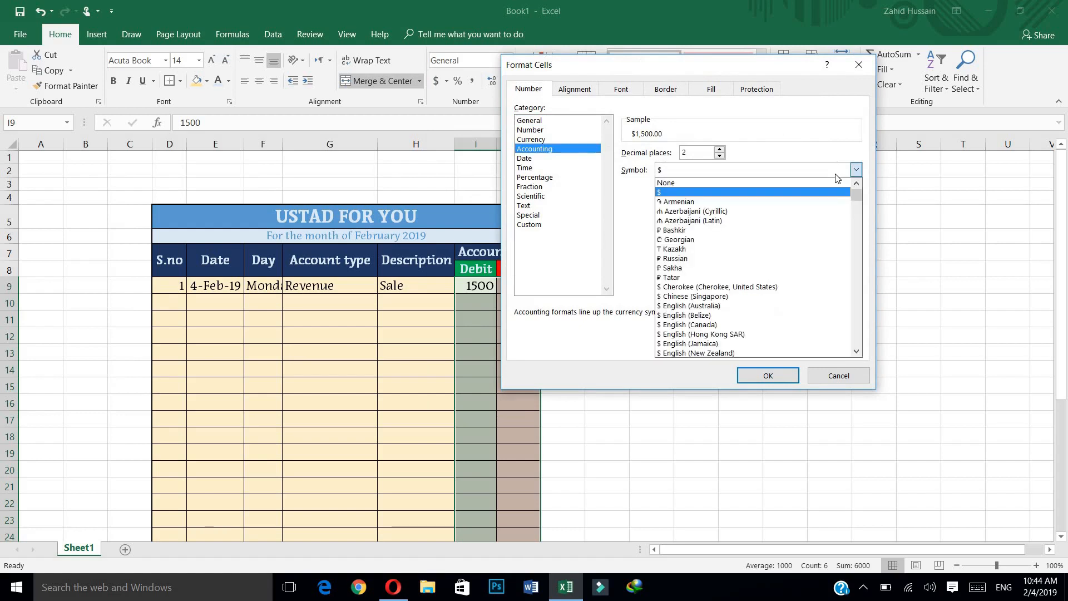
type("pkr")
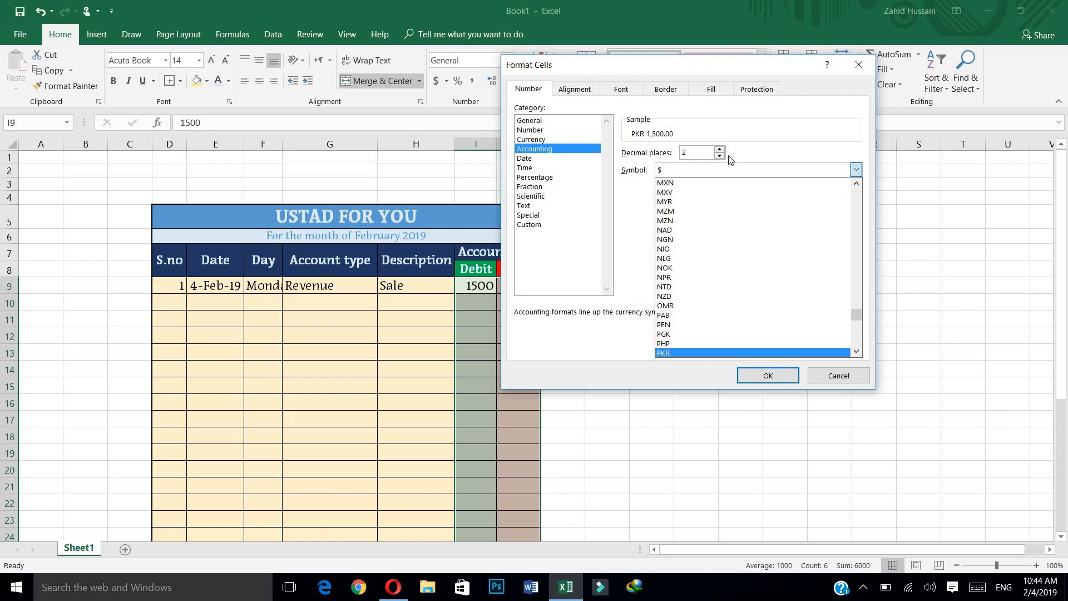
left_click(722, 157)
left_click(721, 156)
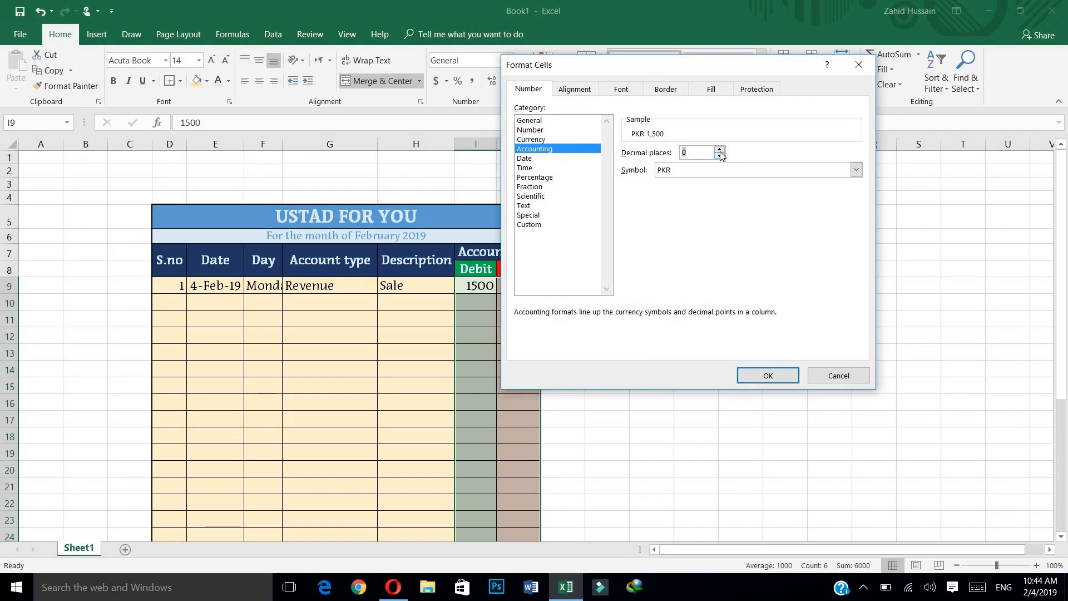
left_click(767, 375)
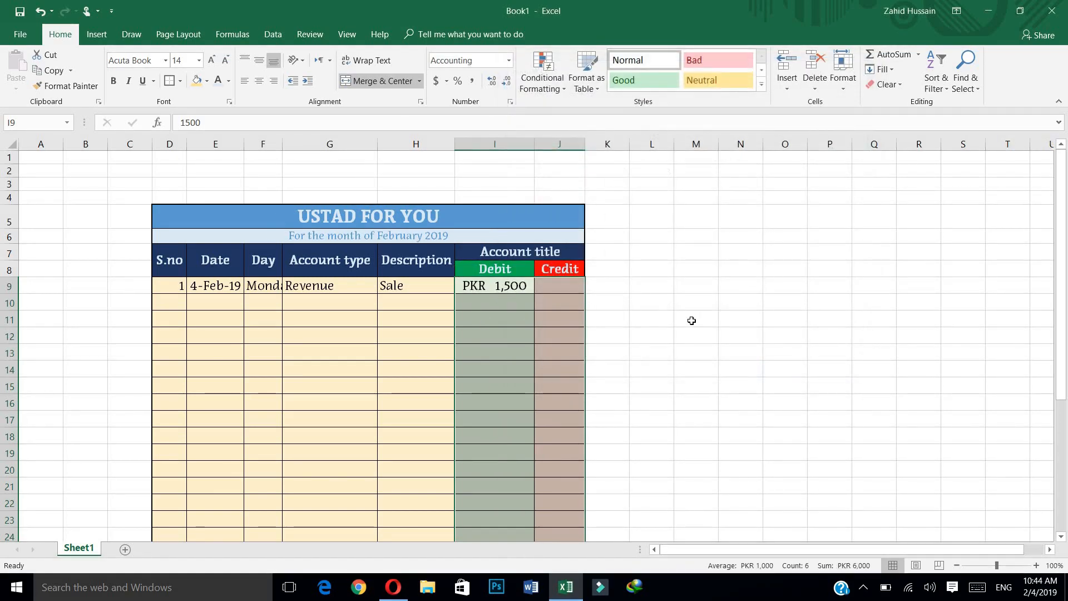
scroll(684, 319, "down", 4)
scroll(475, 510, "down", 1)
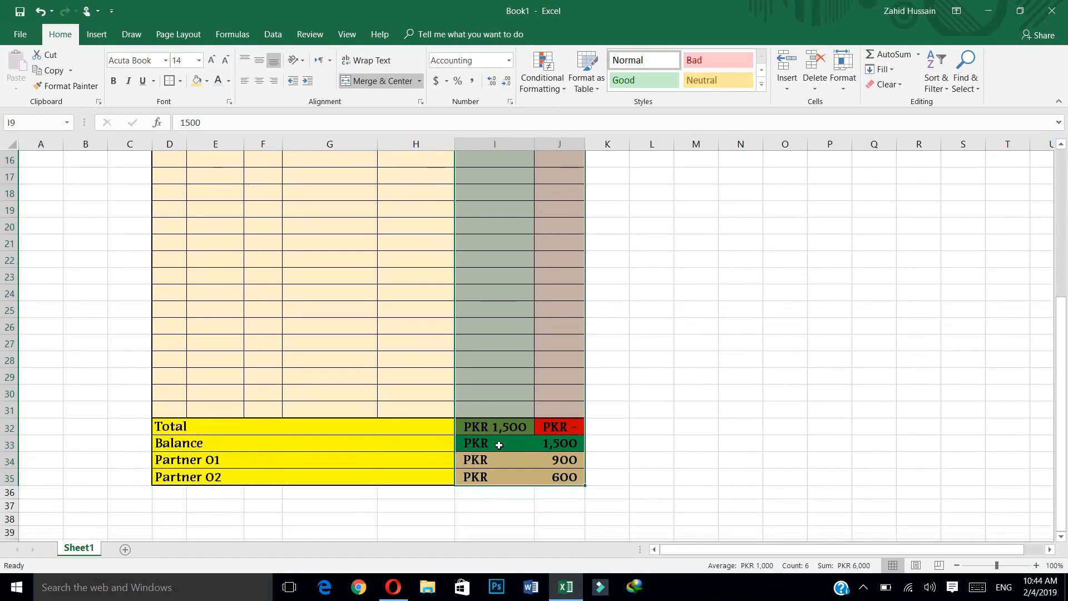
left_click(684, 431)
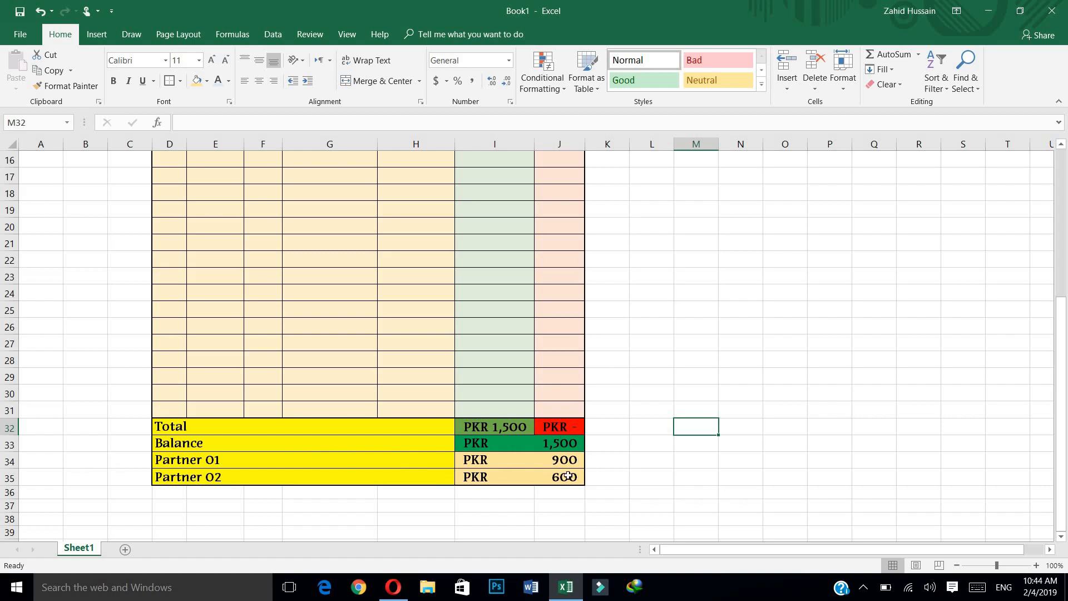
Collapse the ribbon and change the first Debit amount in I9 to 15000.
double_click(60, 37)
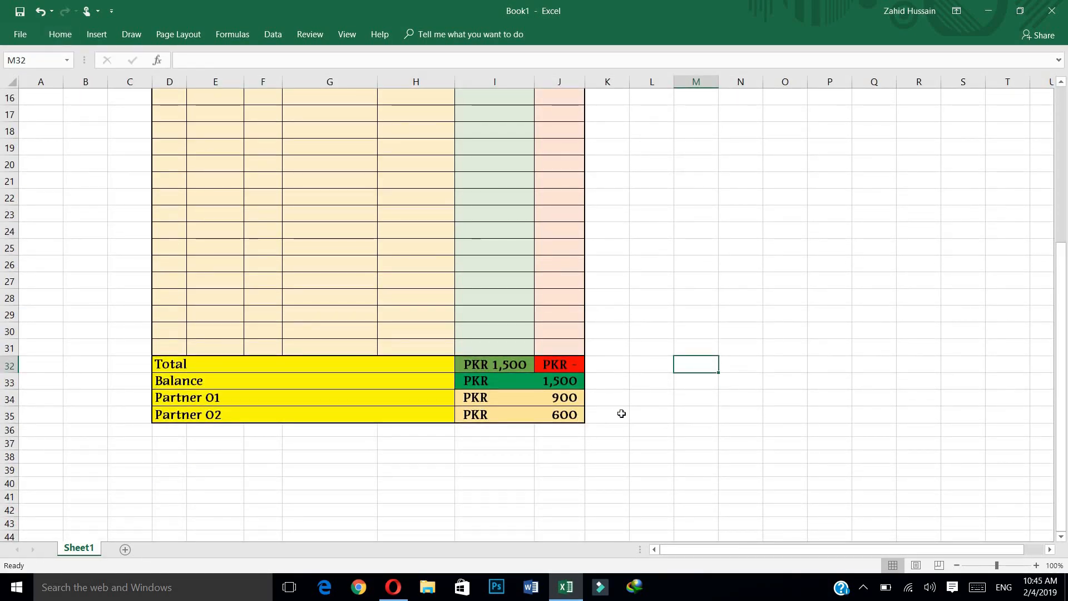
scroll(625, 409, "up", 3)
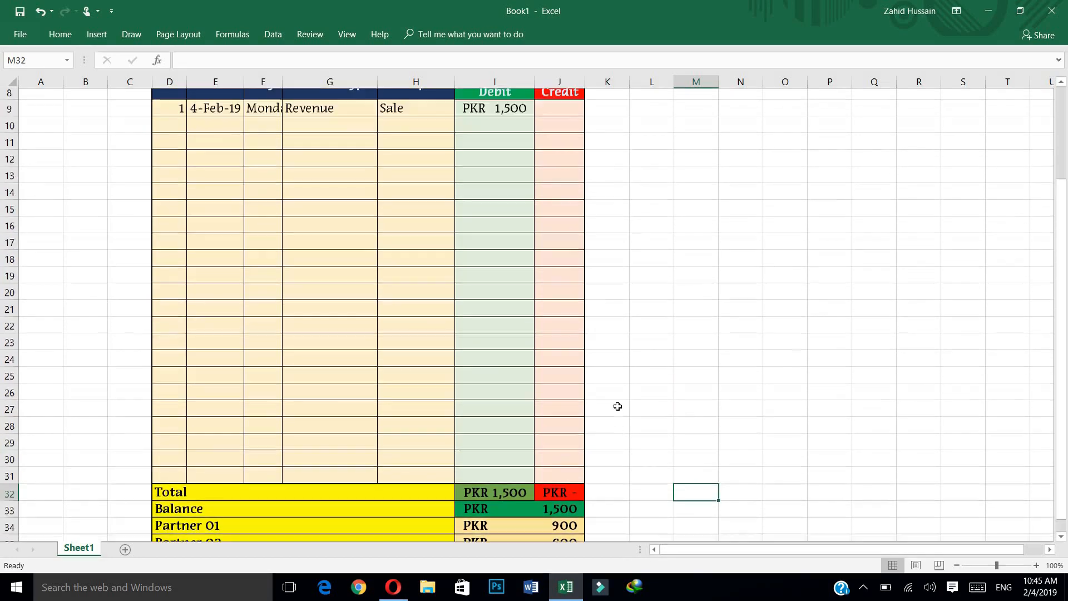
double_click(526, 133)
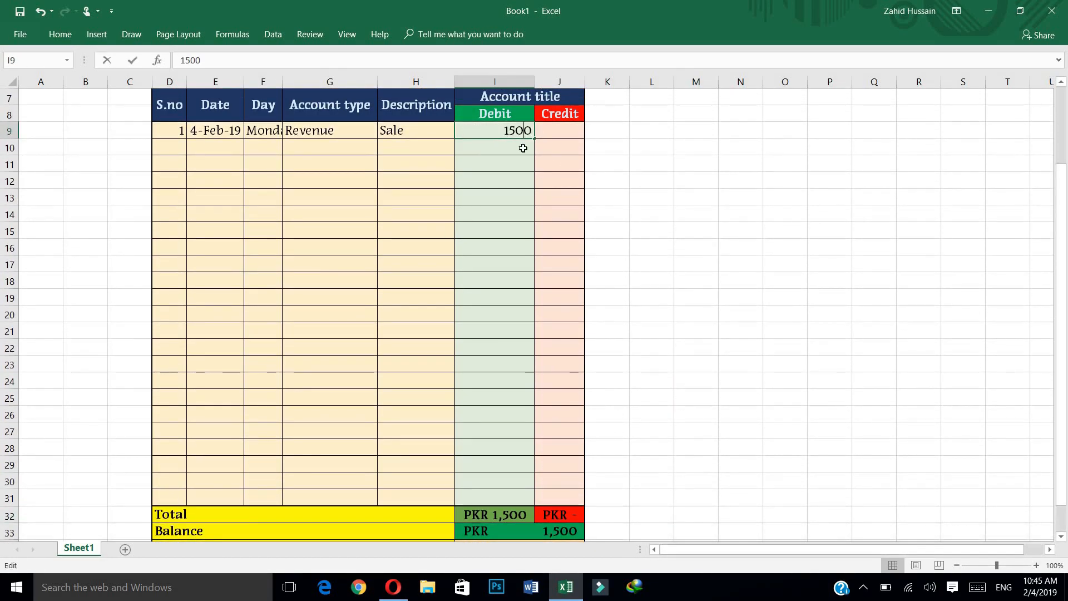
type("0")
key("Return")
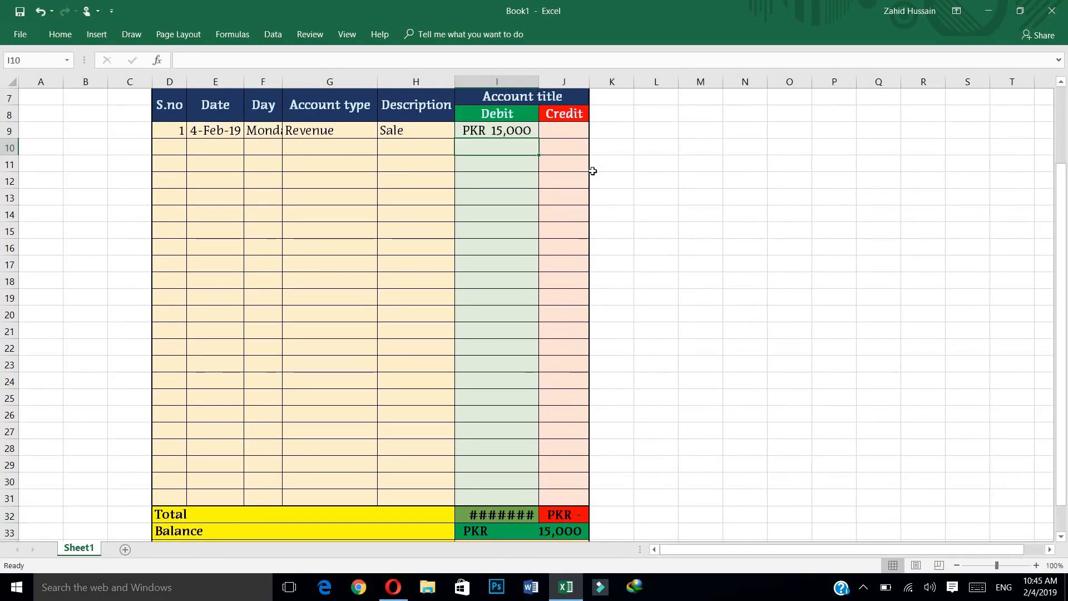
Widen the Debit column to fit its total and the Day column to fit the full weekday name.
scroll(702, 422, "down", 2)
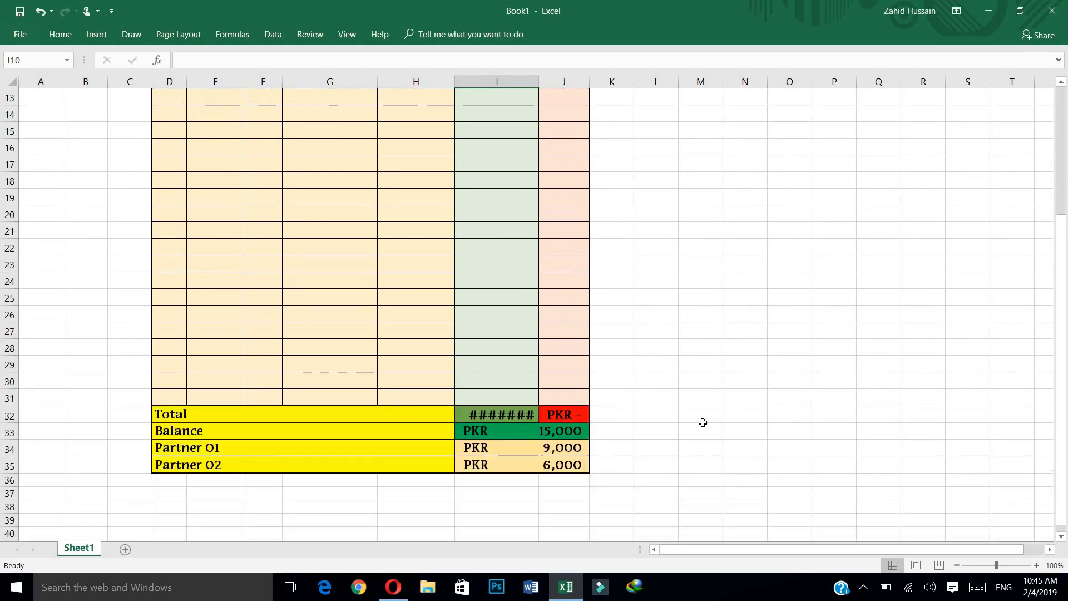
double_click(538, 77)
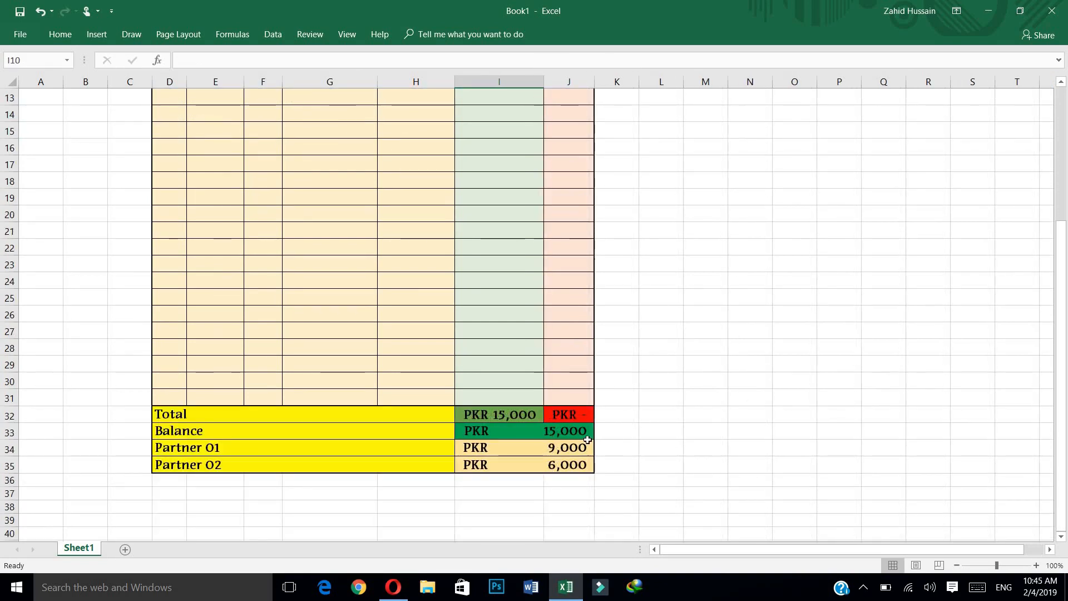
scroll(588, 436, "up", 3)
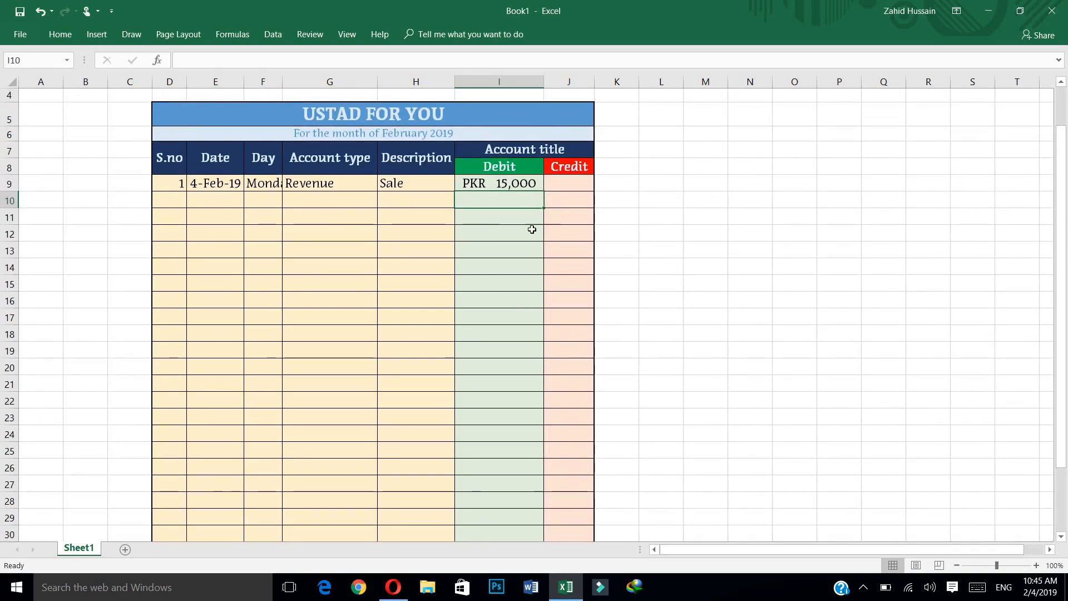
left_click_drag(281, 77, 297, 77)
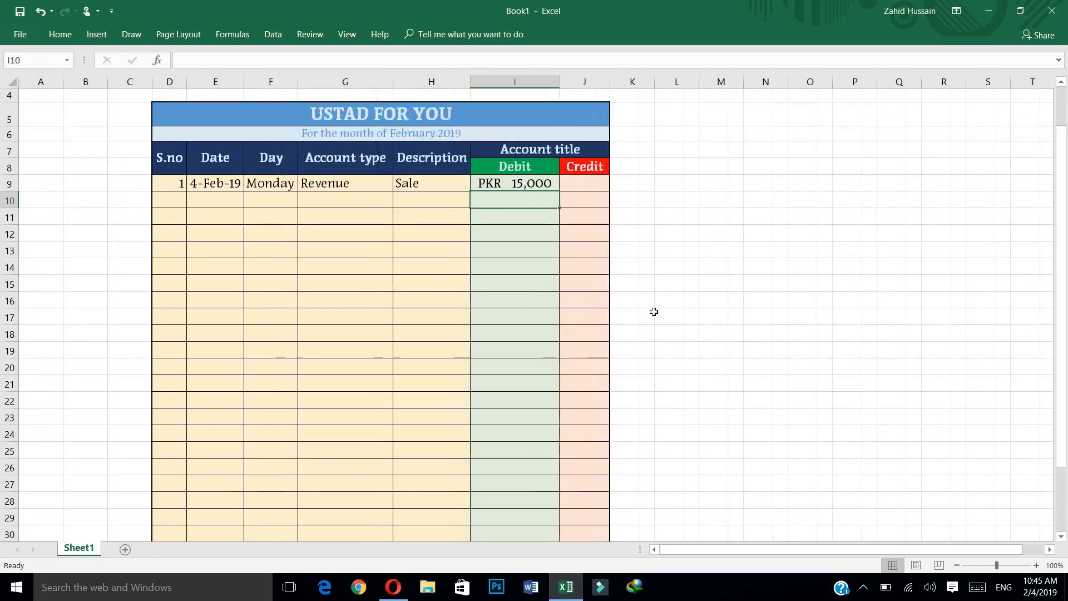
Enter 6000 in the Credit cell J10 as the second entry.
left_click(579, 199)
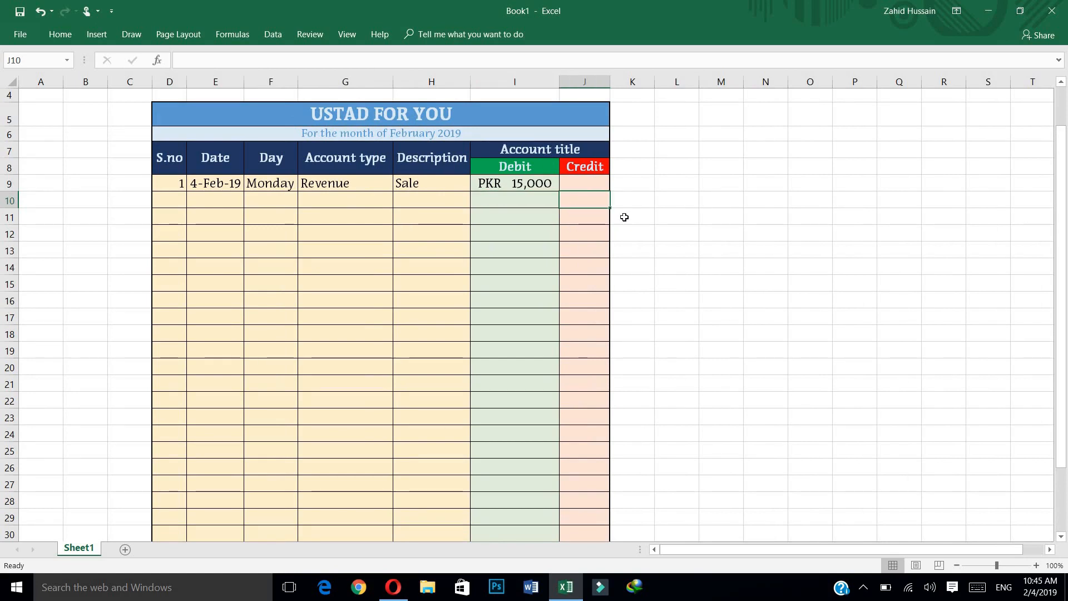
type("6000")
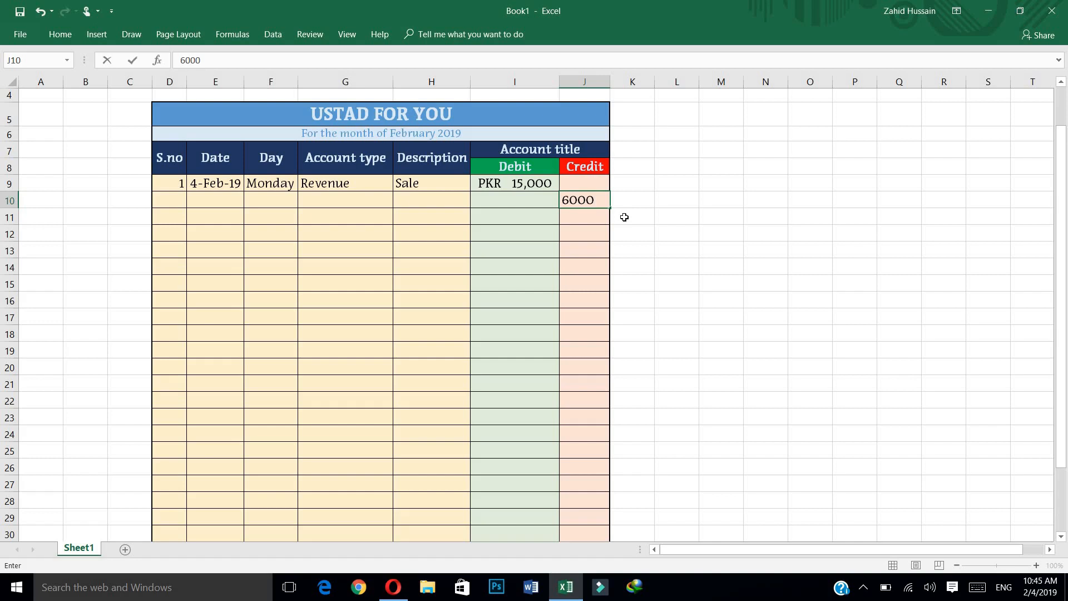
key("Return")
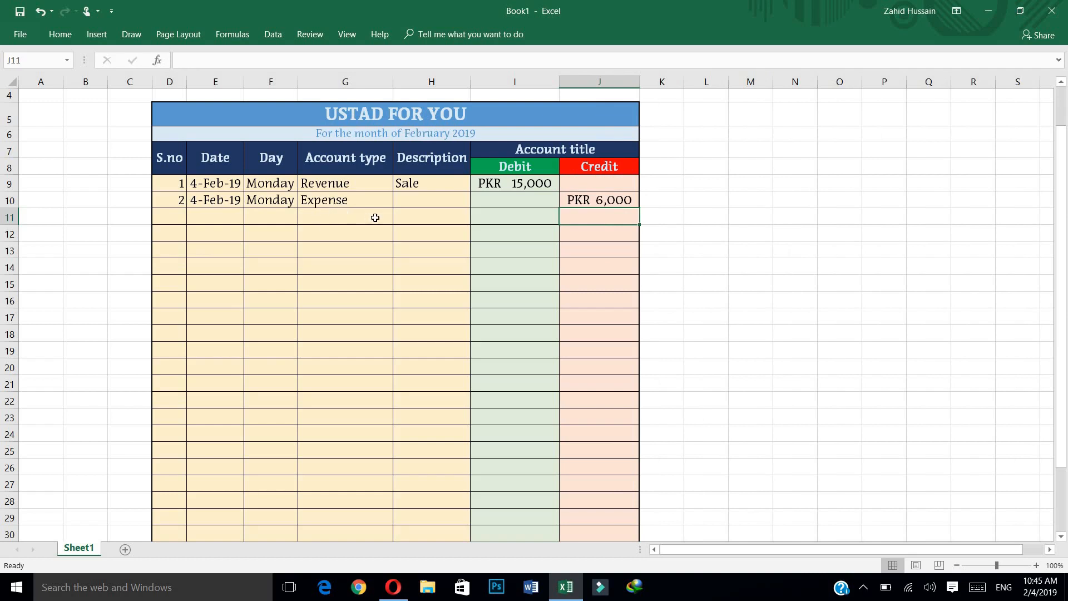
Replace the description in H10 with "Purchased raw material" and fit the Description column to the text.
left_click(412, 202)
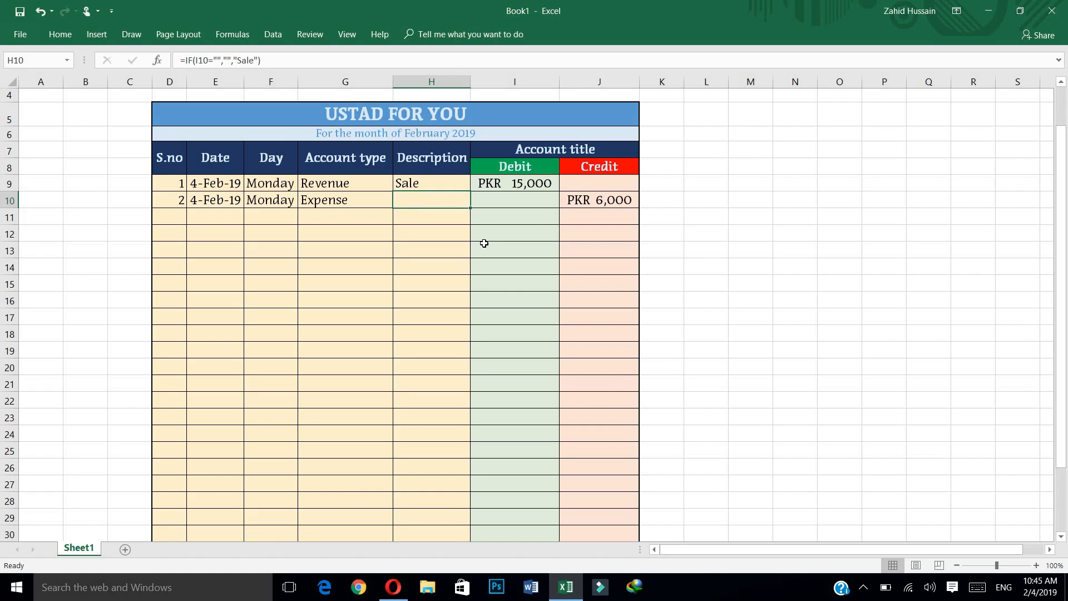
type("Purchasesd")
key("BackSpace")
key("BackSpace")
type("d")
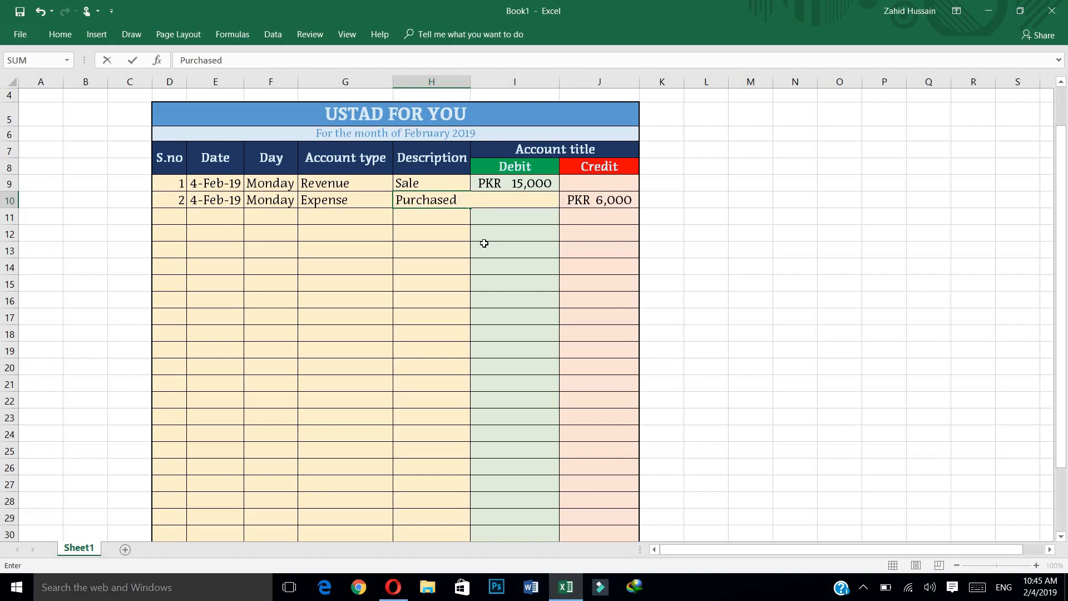
type(" raw material")
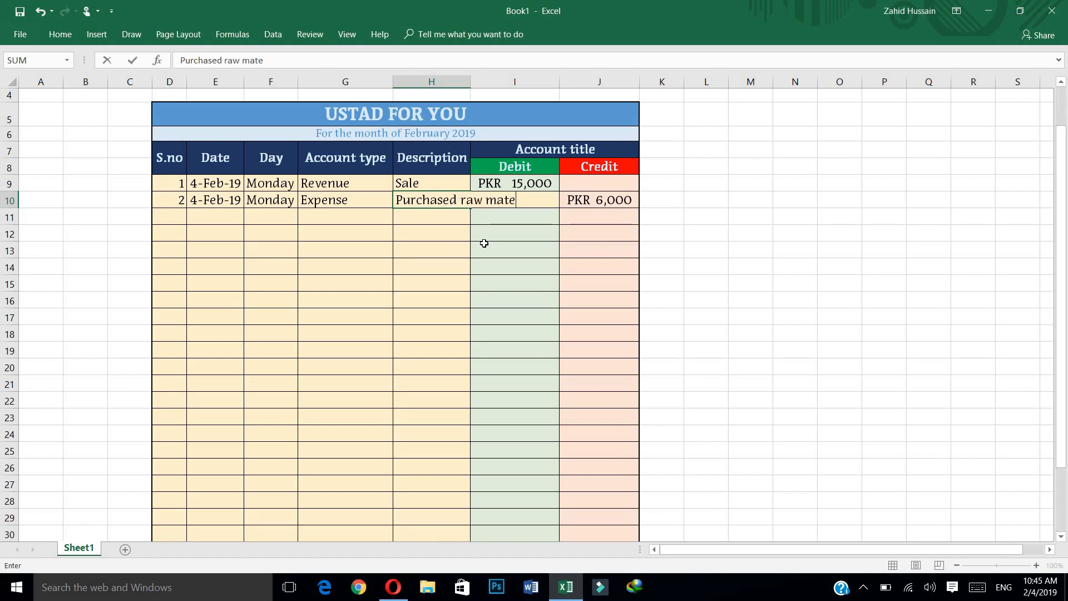
key("Return")
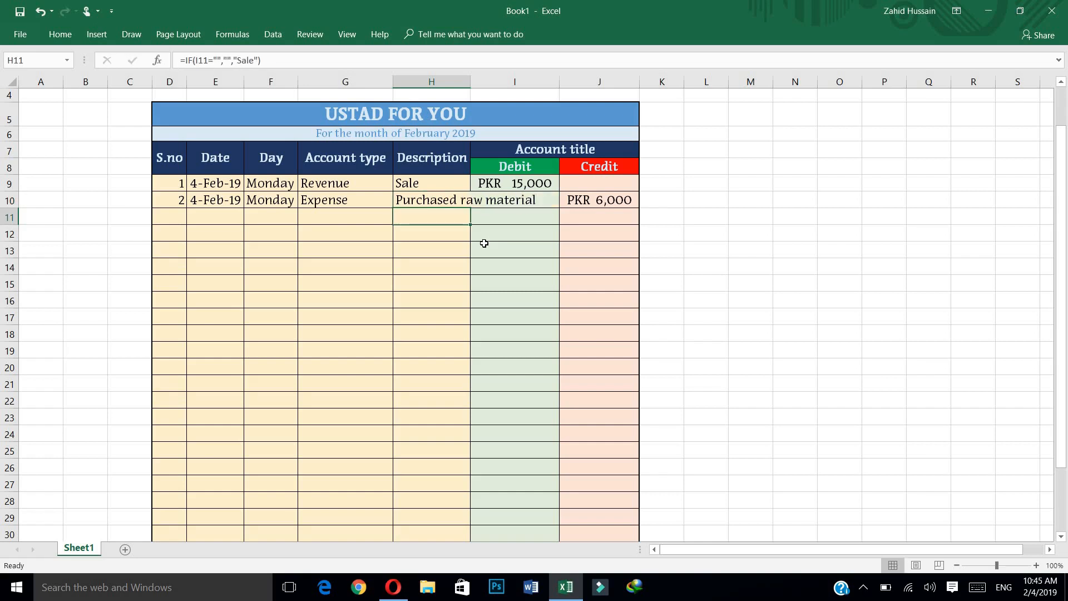
double_click(470, 84)
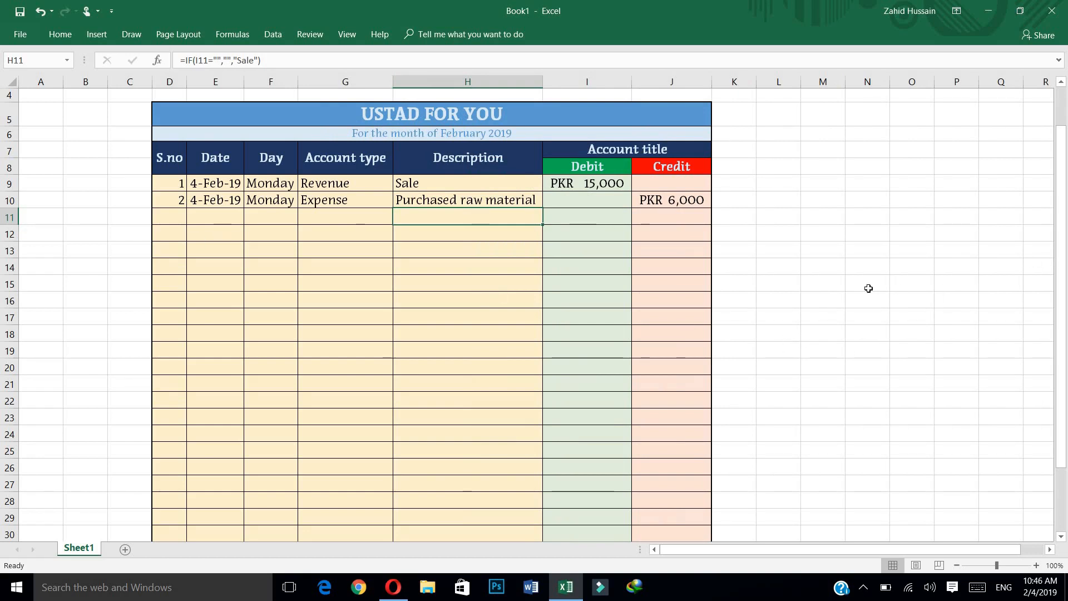
Fit the Credit column's width to its total in row 32.
scroll(865, 292, "down", 1)
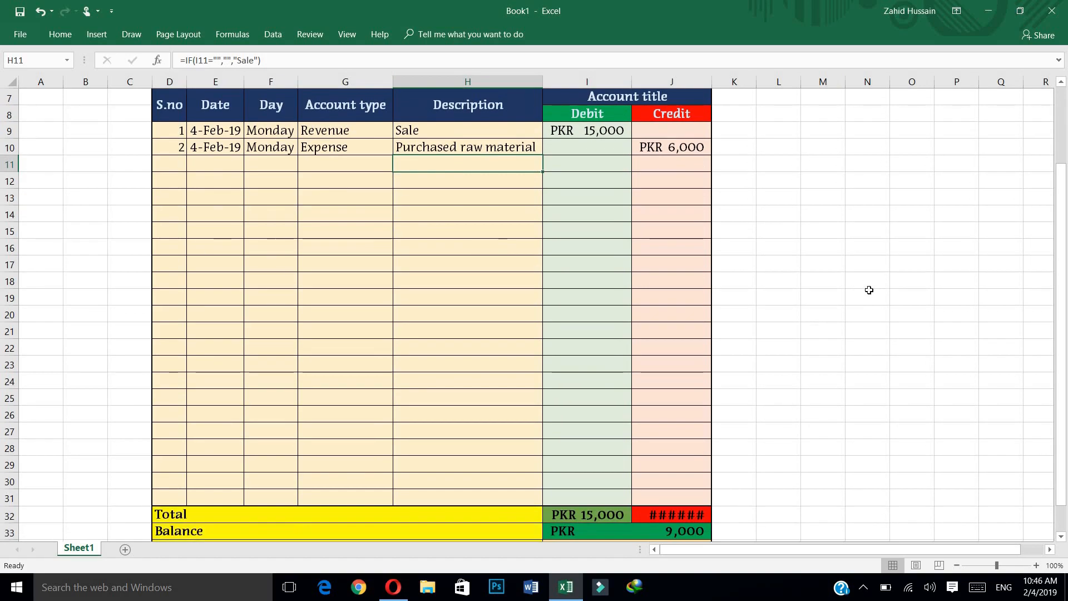
scroll(756, 185, "down", 1)
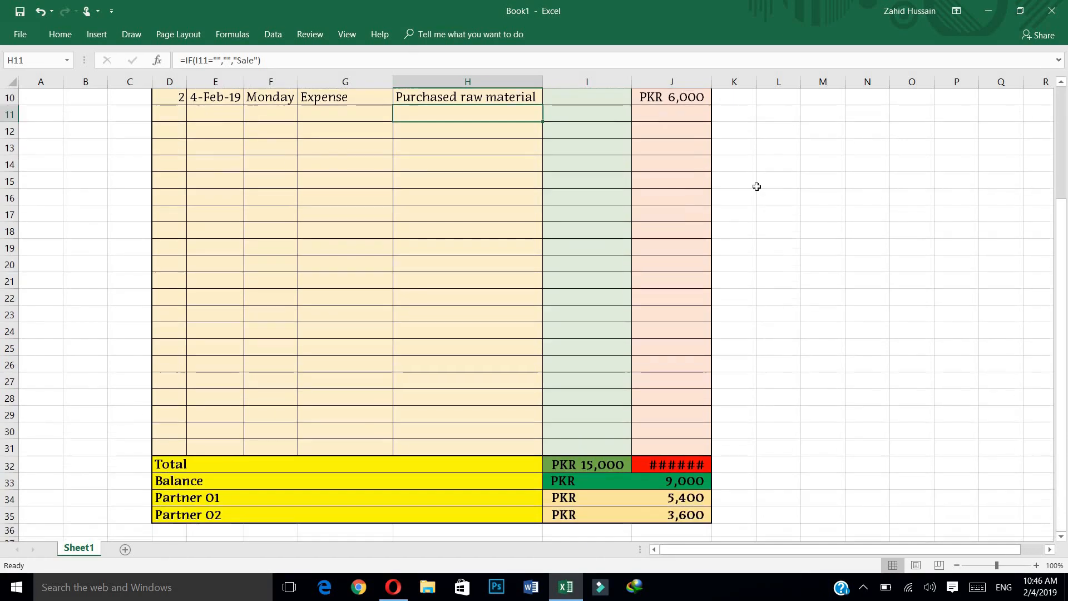
double_click(712, 78)
scroll(703, 398, "down", 1)
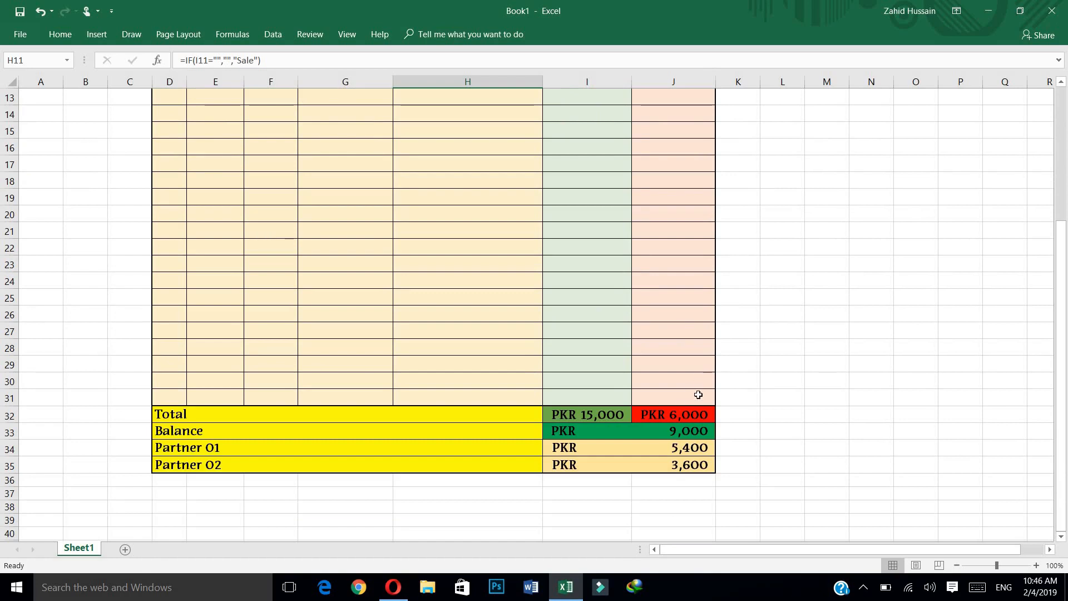
Zoom the sheet out to 80% and slightly widen the Debit, Credit and Date columns so their values fit.
left_click(956, 565)
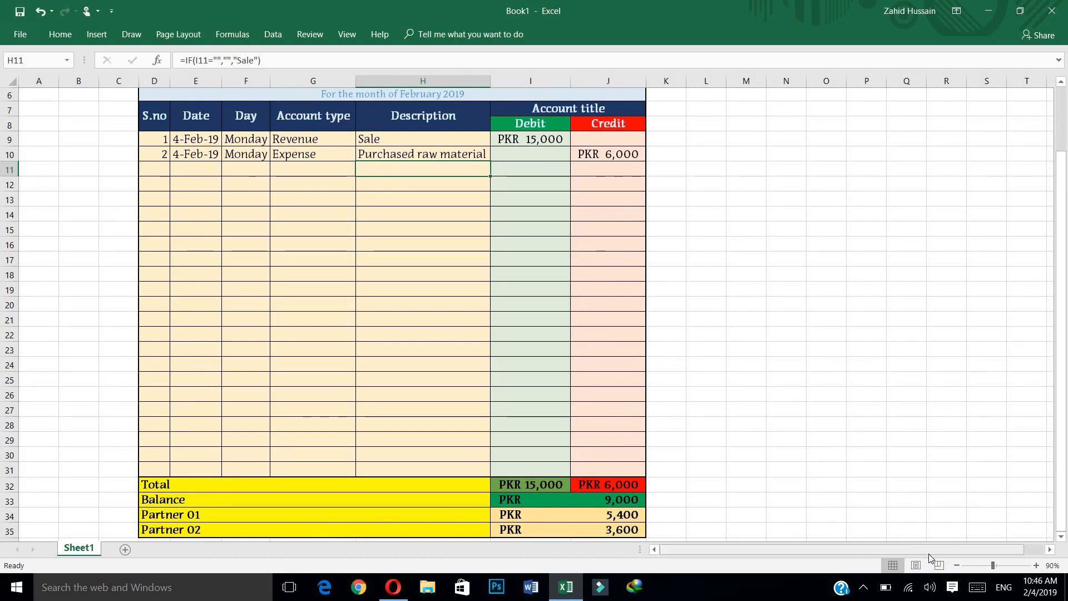
left_click(956, 565)
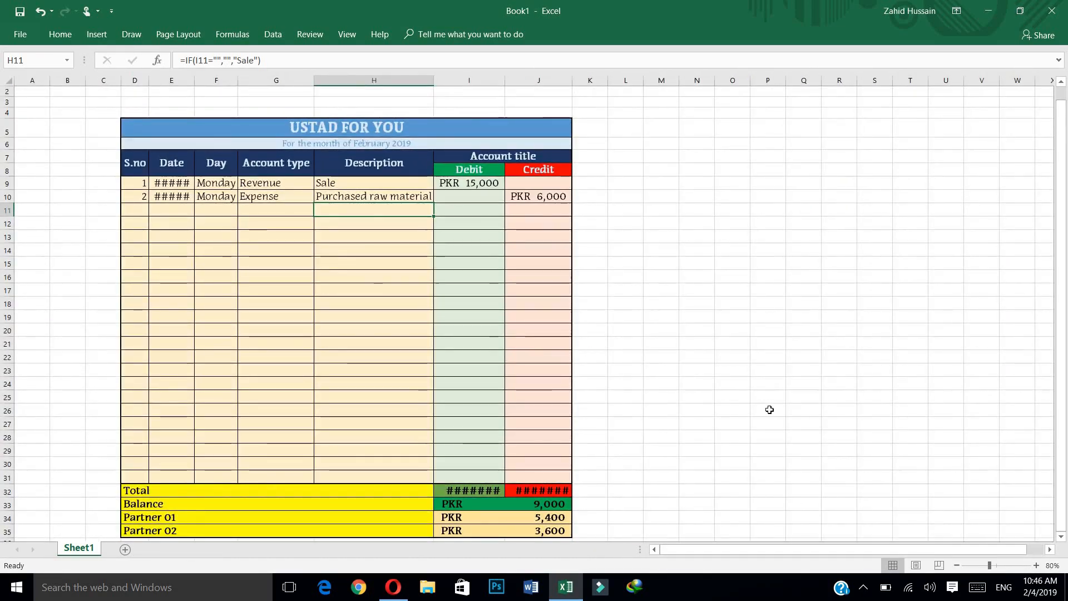
scroll(769, 409, "down", 1)
left_click_drag(507, 78, 511, 77)
left_click_drag(579, 75, 584, 75)
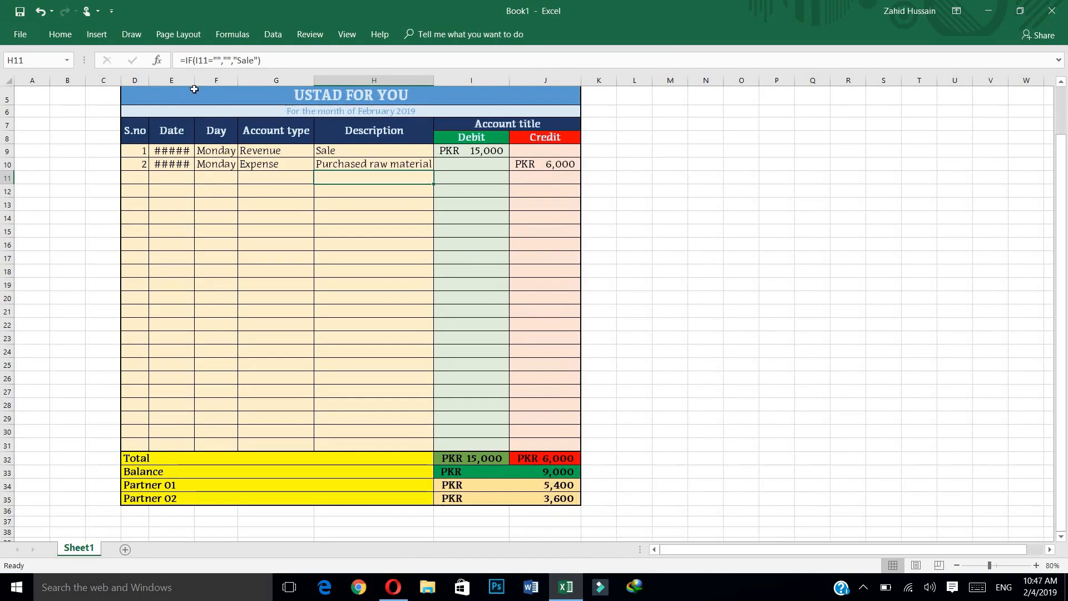
left_click_drag(195, 81, 196, 81)
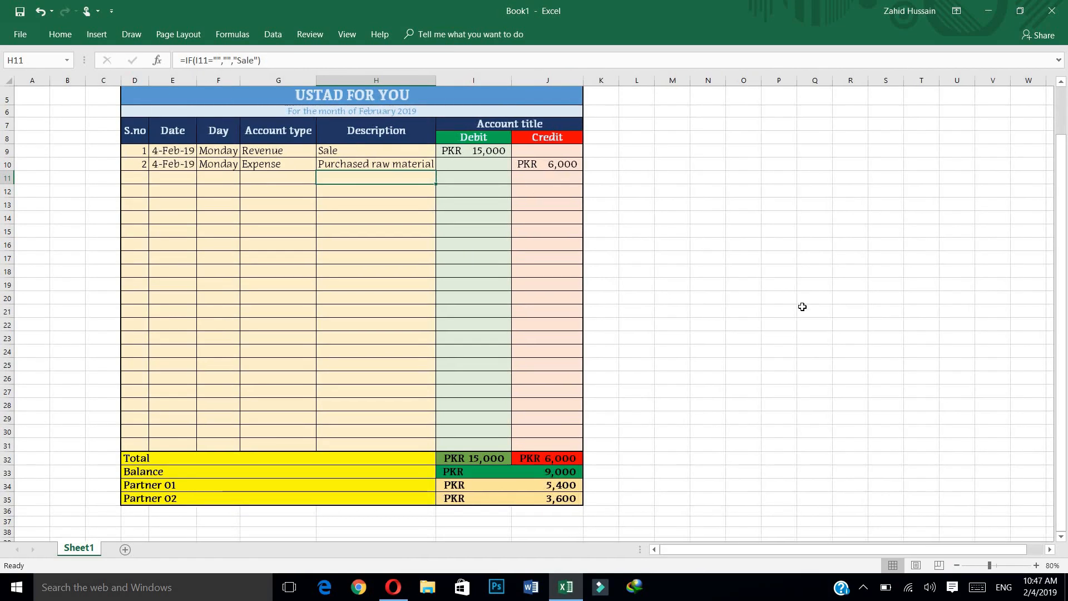